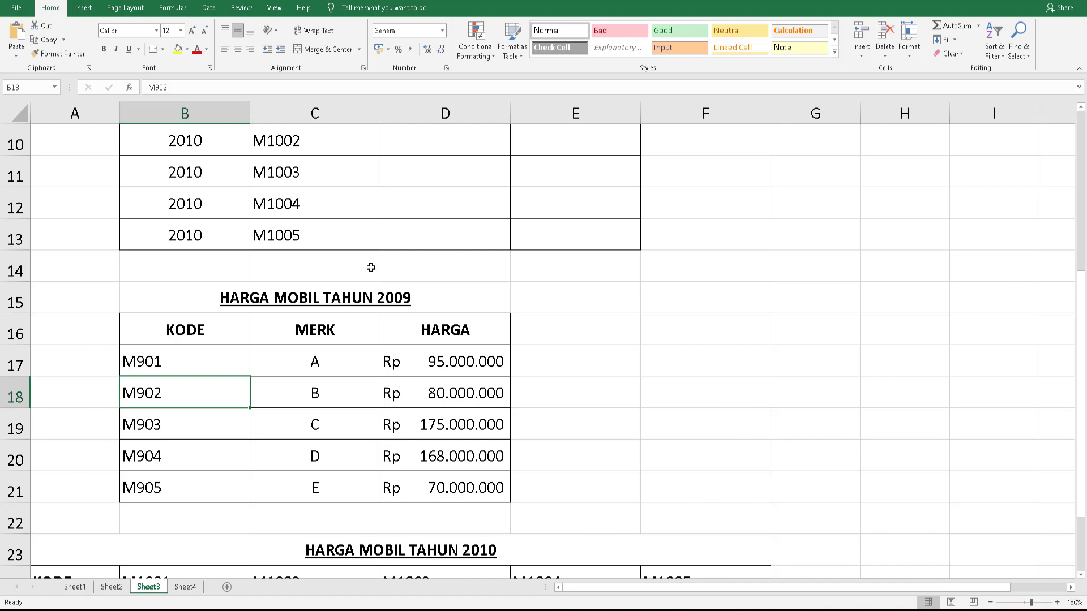
- Examine the KODE, MERK and HARGA columns of the HARGA MOBIL TAHUN 2009 table on Sheet3
scroll(672, 383, "up", 3)
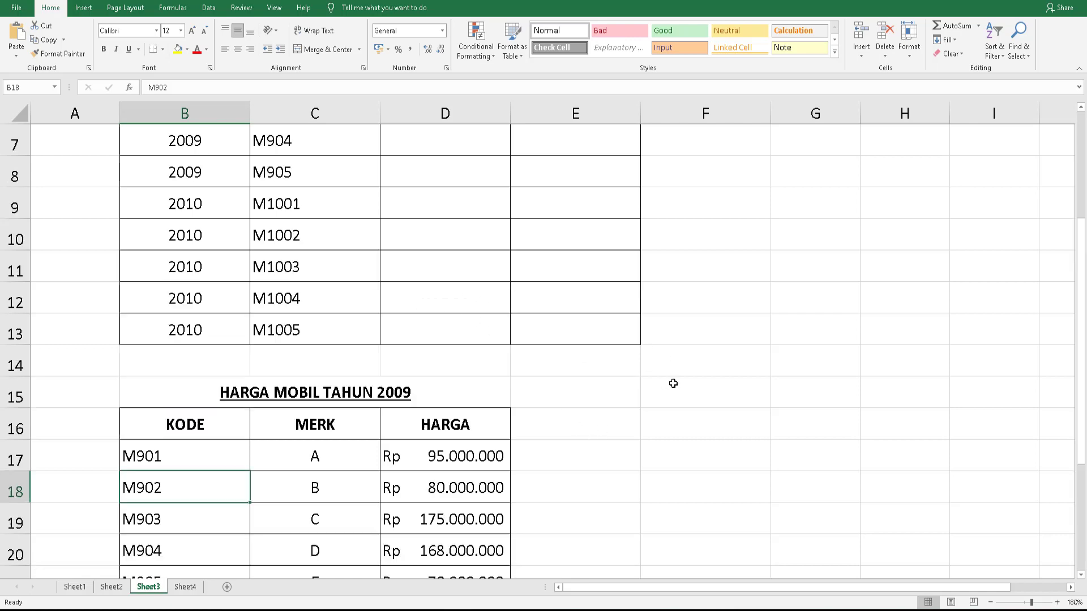
scroll(672, 384, "down", 4)
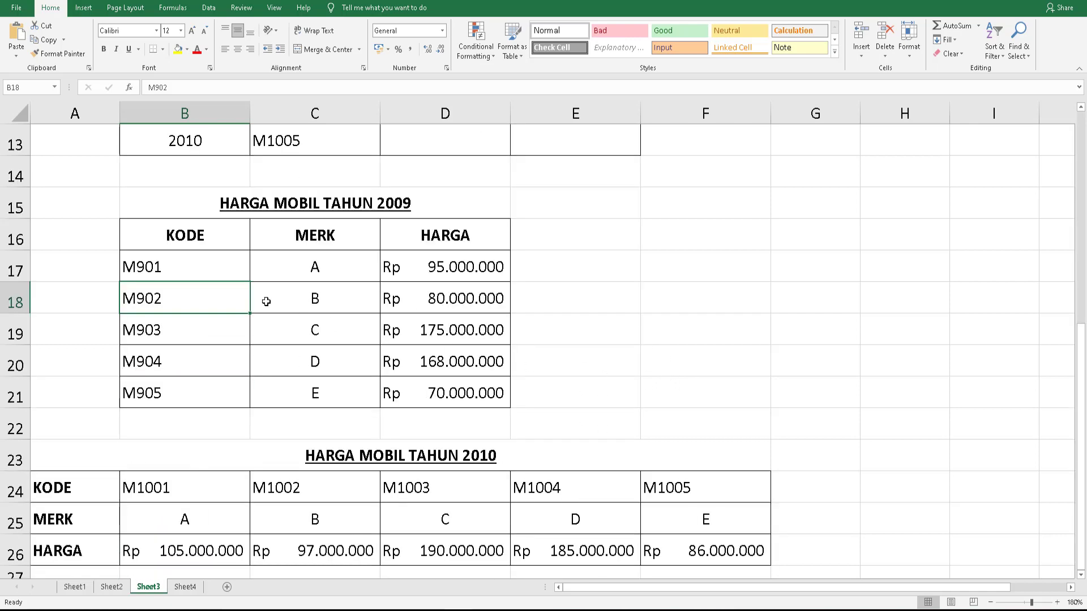
left_click(202, 272)
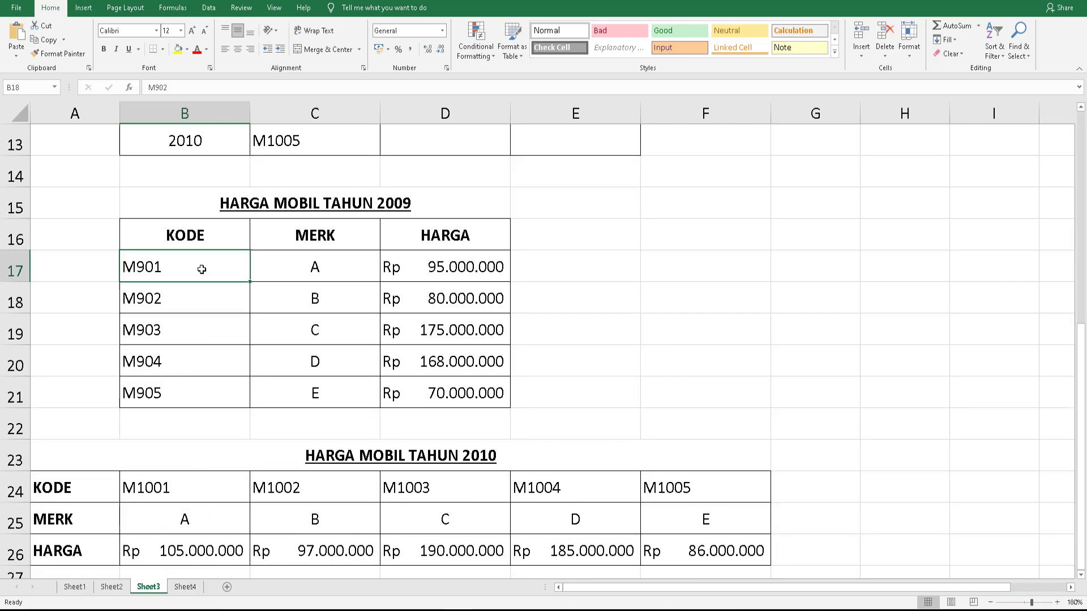
left_click(308, 265)
left_click(307, 286)
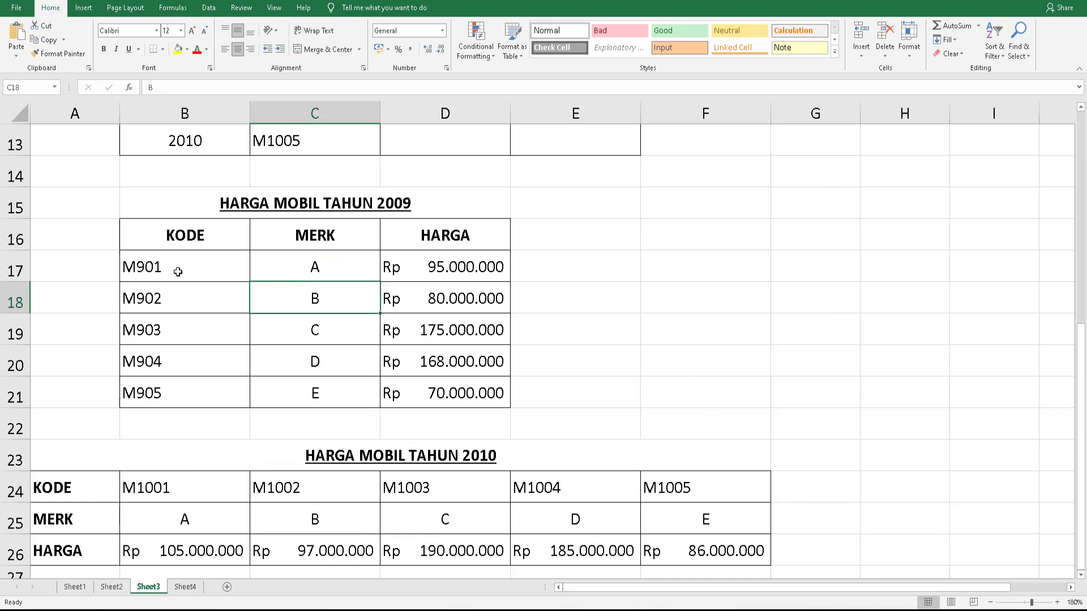
left_click_drag(177, 272, 179, 290)
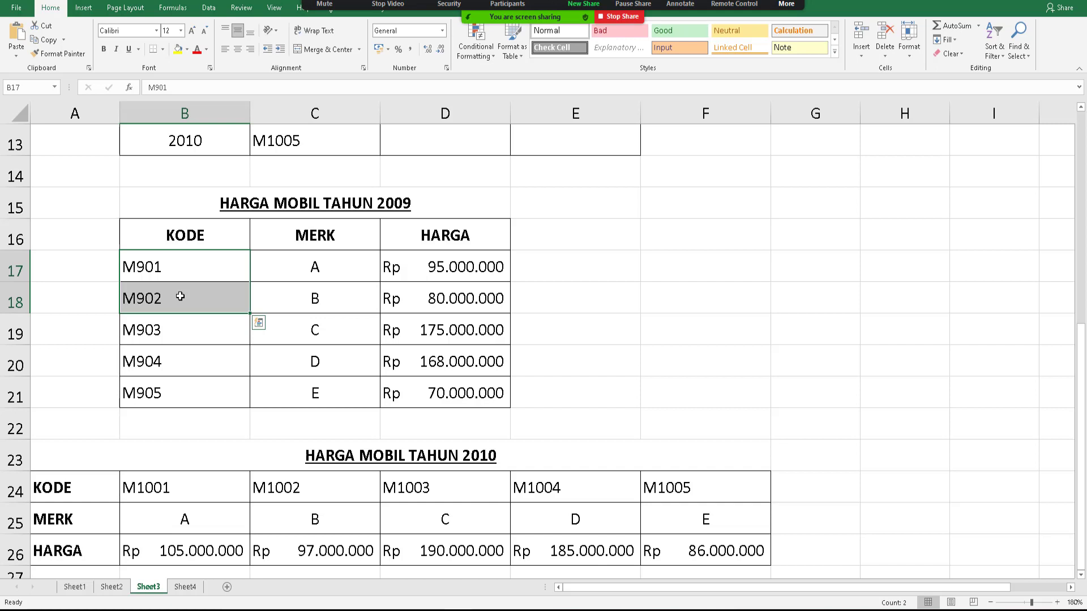
left_click(596, 288)
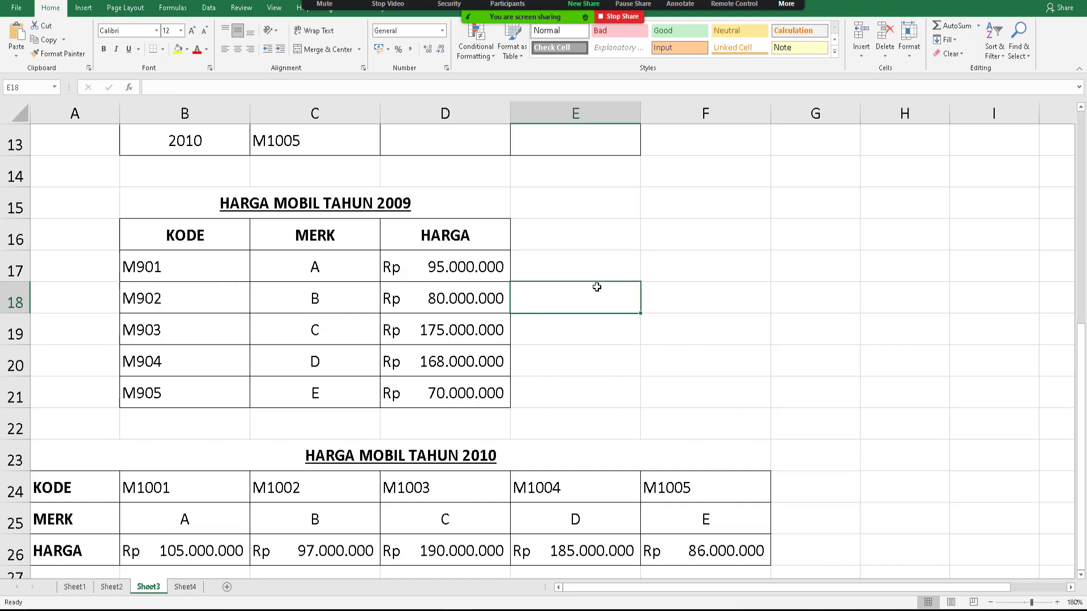
left_click(329, 262)
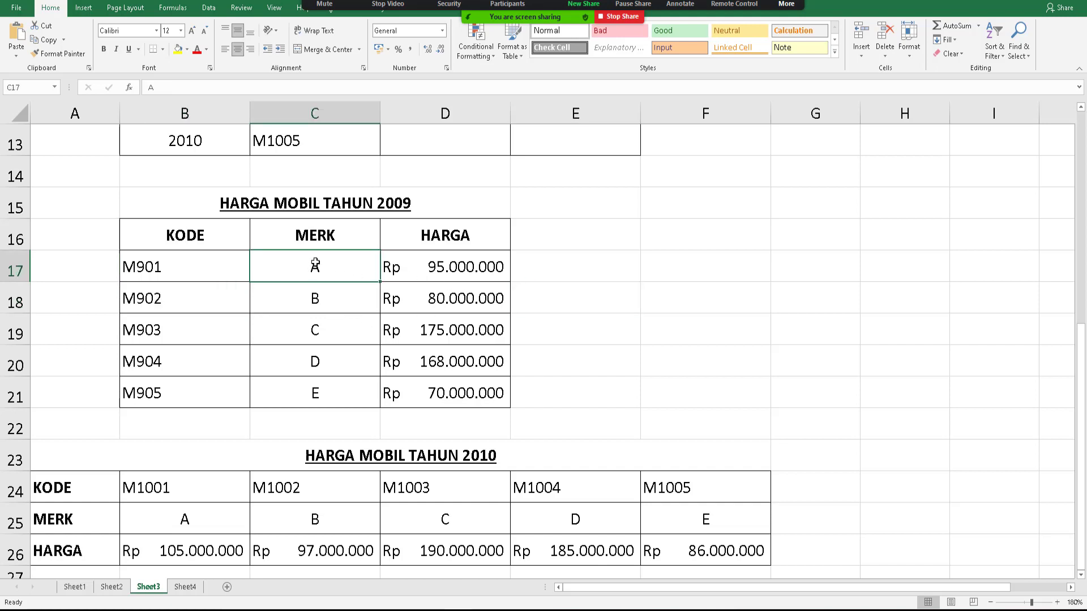
left_click_drag(316, 263, 339, 362)
left_click_drag(442, 266, 455, 390)
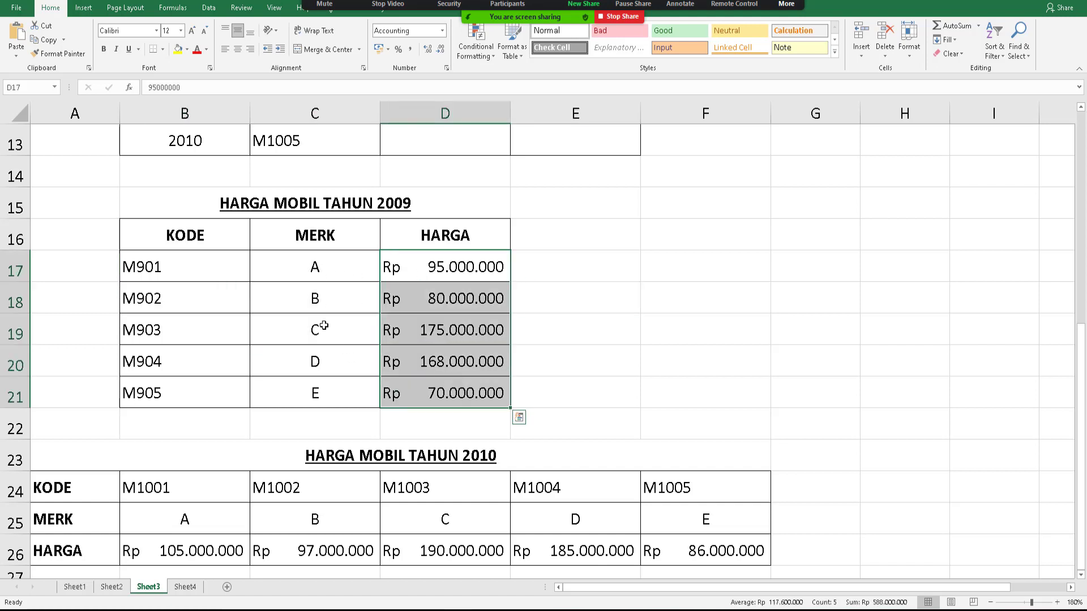
left_click_drag(327, 266, 334, 362)
left_click_drag(424, 268, 442, 334)
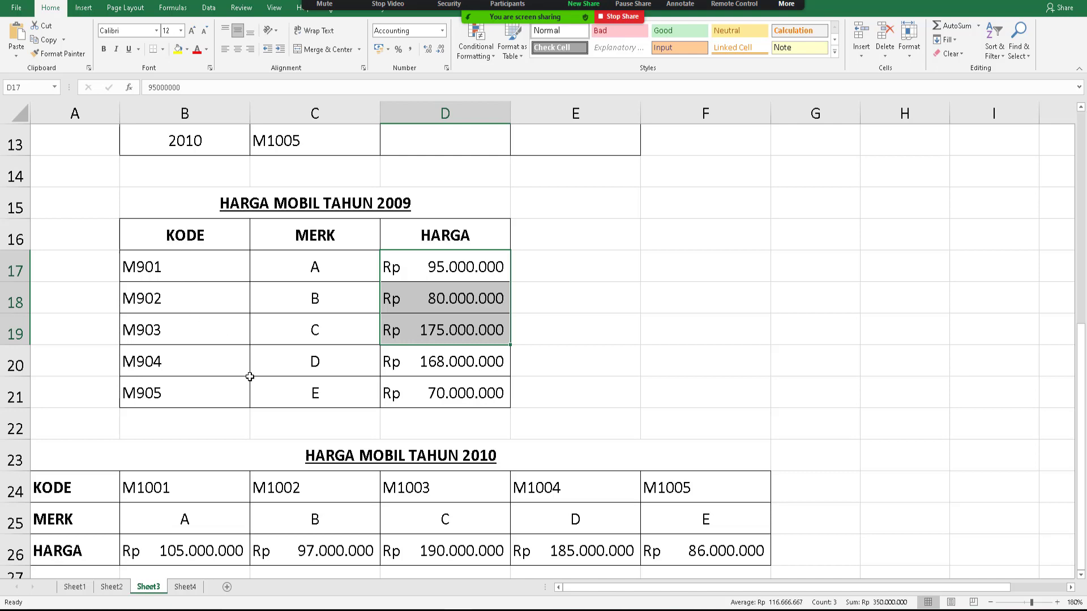
- Compare the KODE column of the 2009 price table with the TAHUN and KODE columns of the DAFTAR HARGA MOBIL table
scroll(250, 377, "up", 5)
scroll(253, 383, "down", 3)
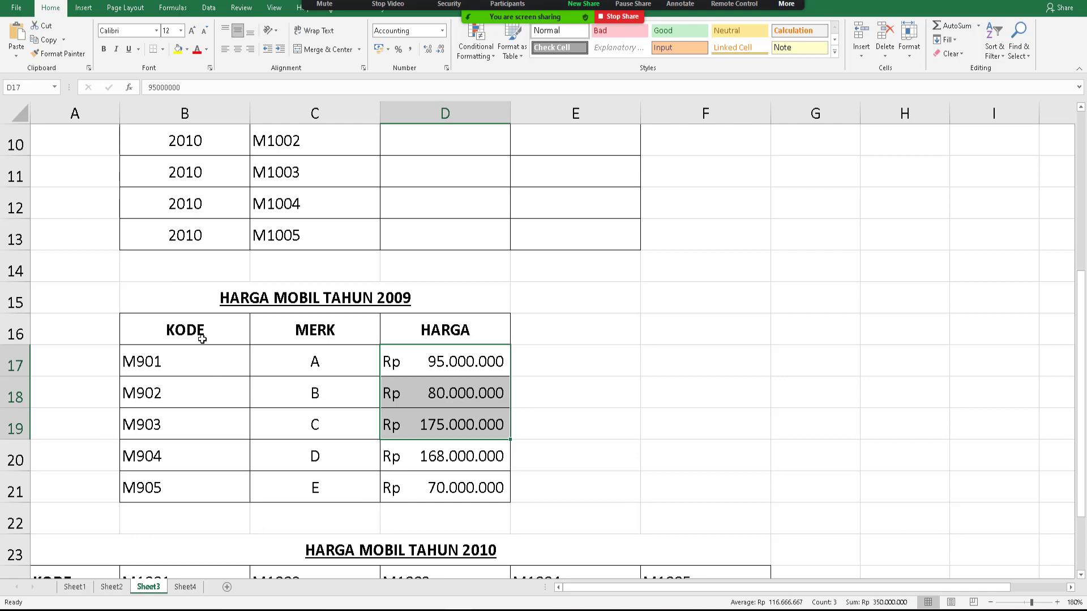
scroll(614, 372, "up", 3)
scroll(614, 372, "down", 3)
left_click_drag(203, 340, 503, 494)
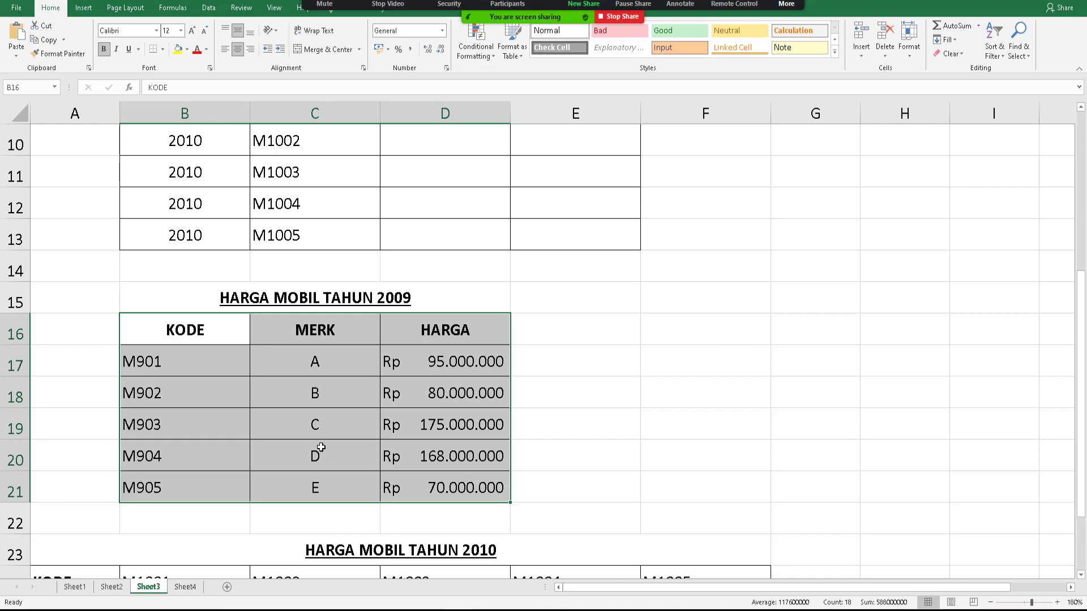
left_click(222, 413)
left_click_drag(198, 325, 206, 471)
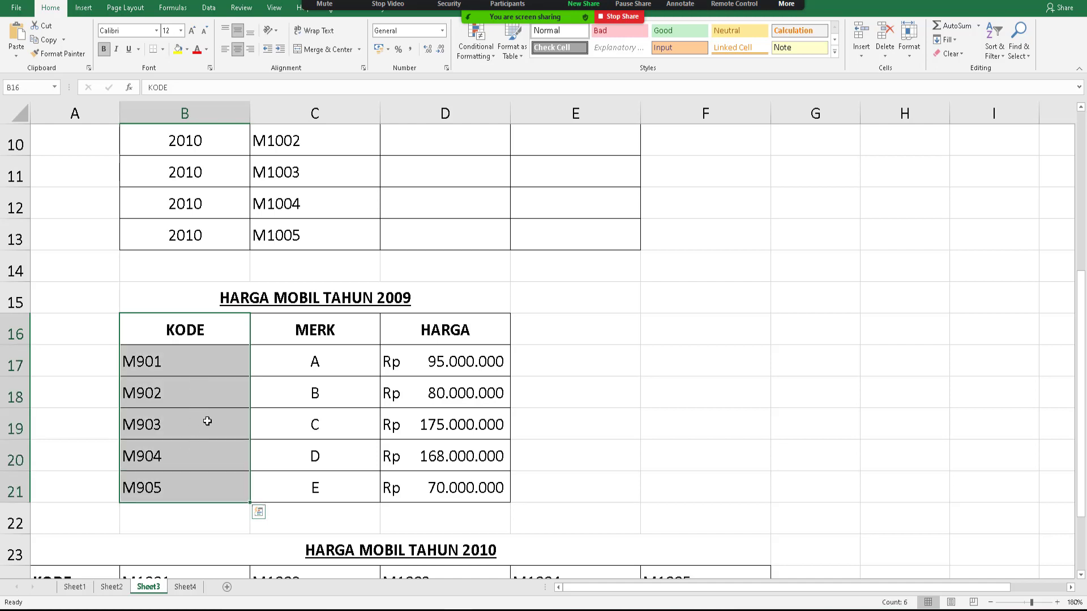
scroll(318, 417, "up", 3)
scroll(320, 422, "down", 2)
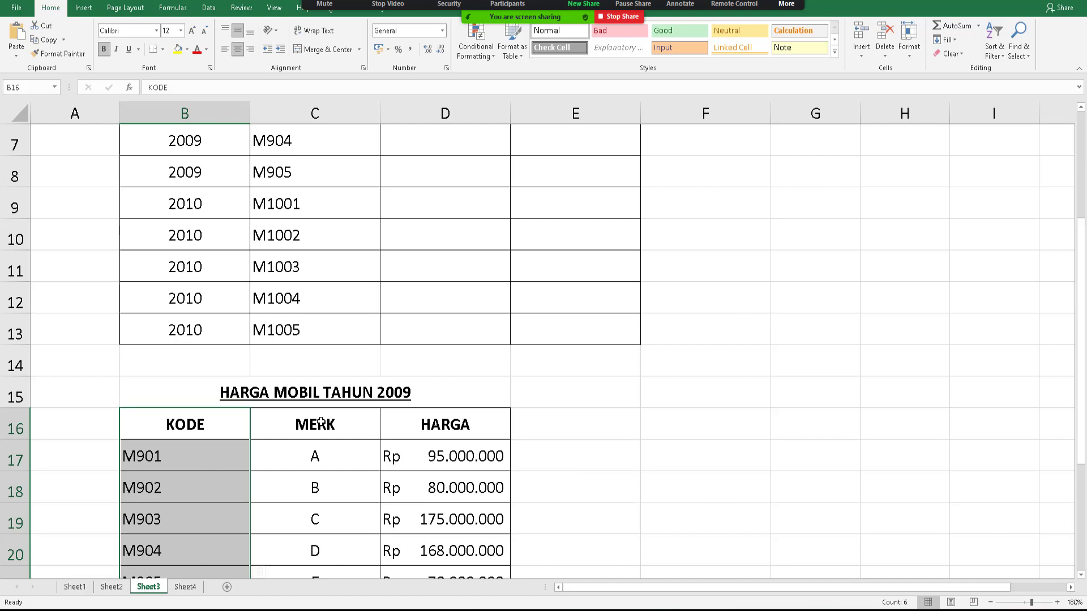
scroll(321, 422, "up", 2)
left_click_drag(167, 209, 548, 509)
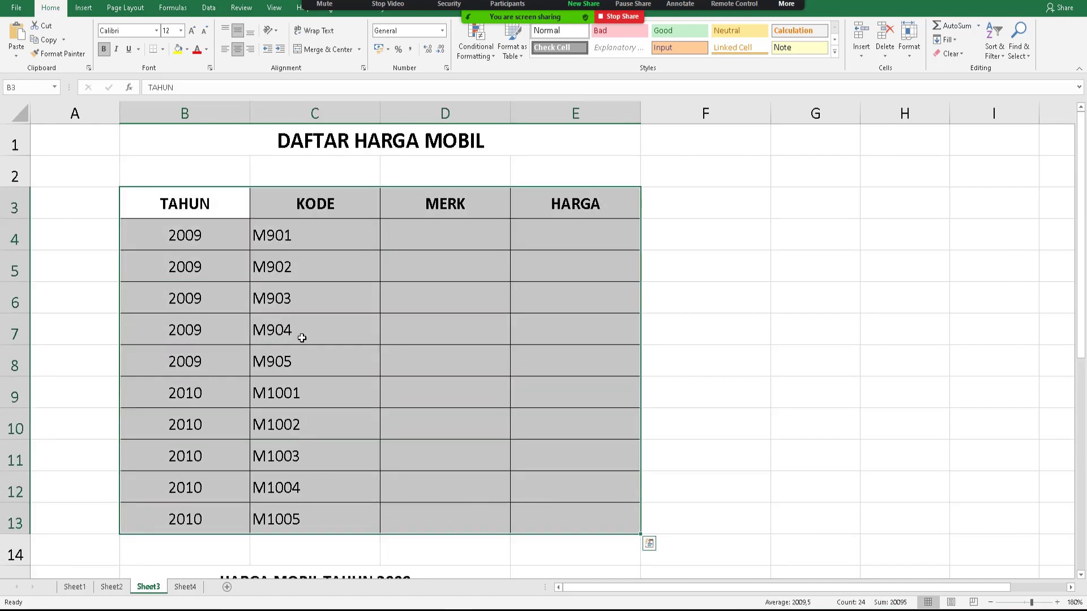
left_click_drag(199, 239, 307, 525)
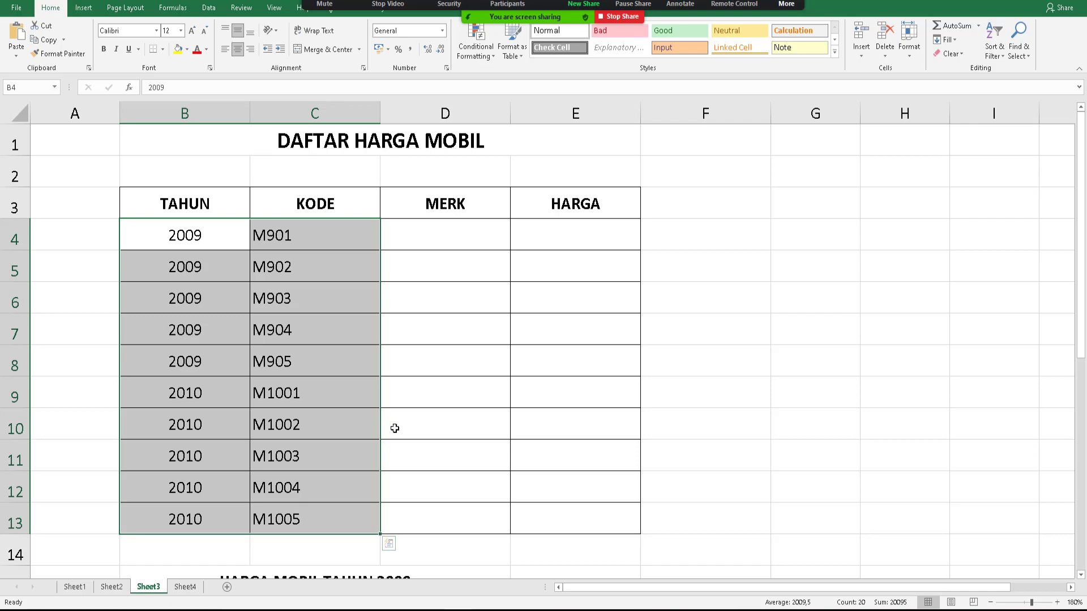
- Inspect the full 2009 price table in B16:D21 and the empty cells beside it in column E
scroll(368, 419, "down", 4)
left_click_drag(196, 250, 432, 390)
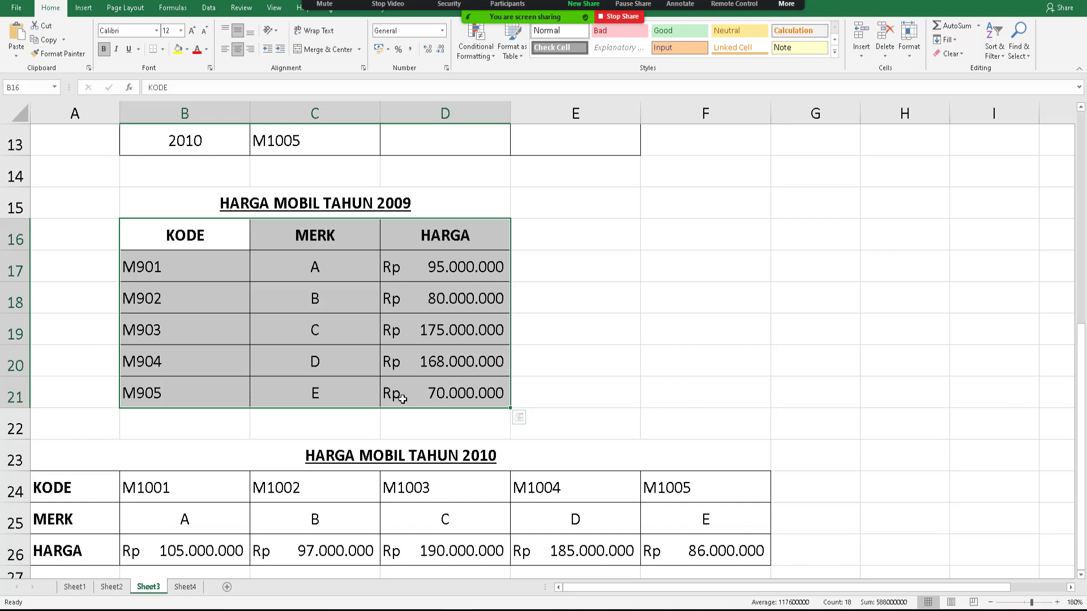
left_click(536, 336)
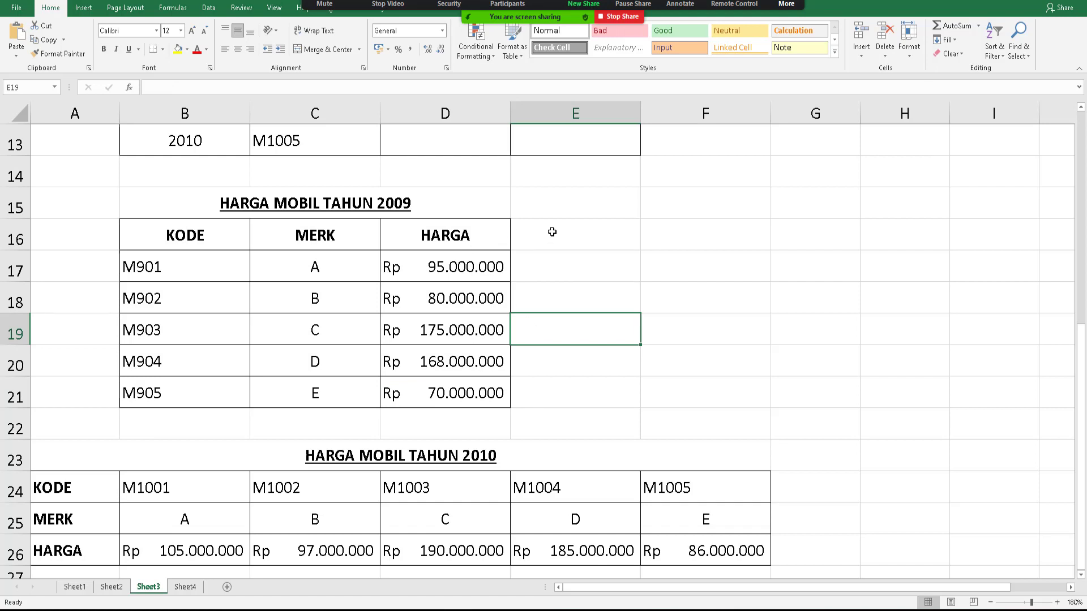
left_click_drag(554, 233, 553, 405)
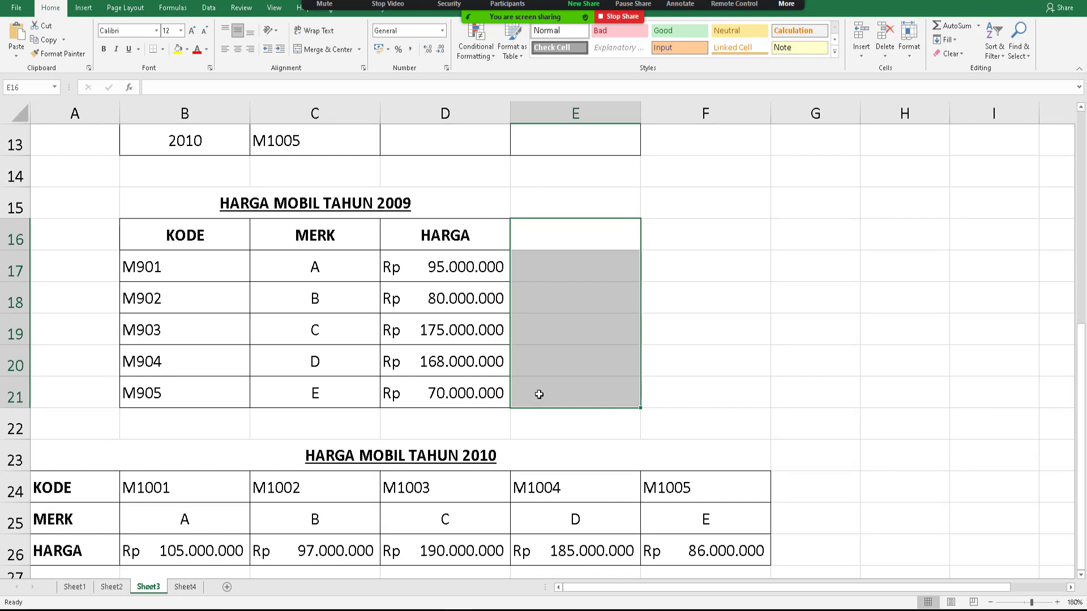
left_click(680, 332)
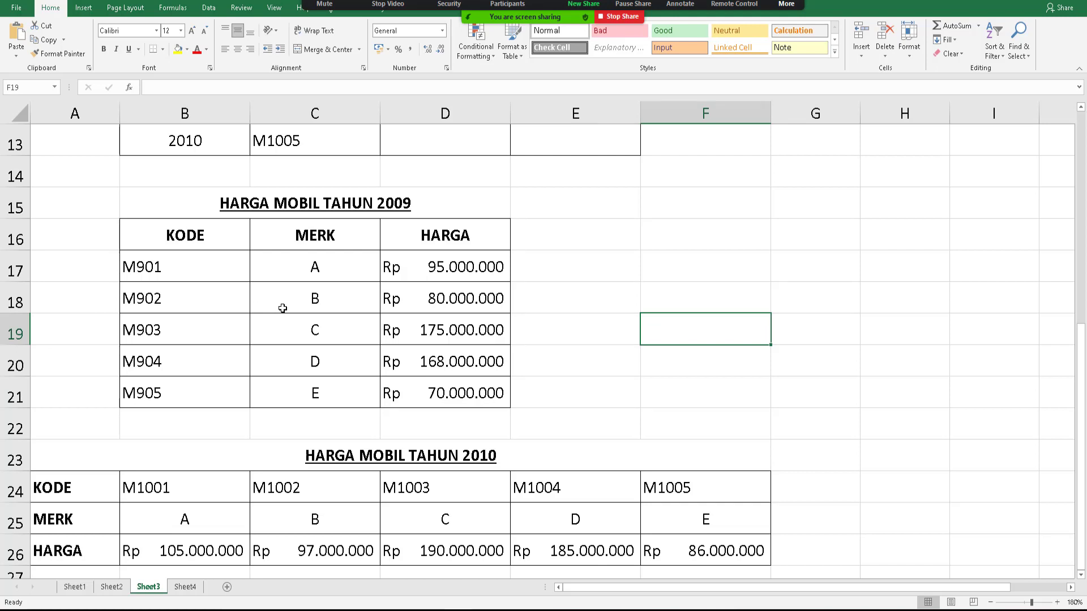
left_click(629, 327)
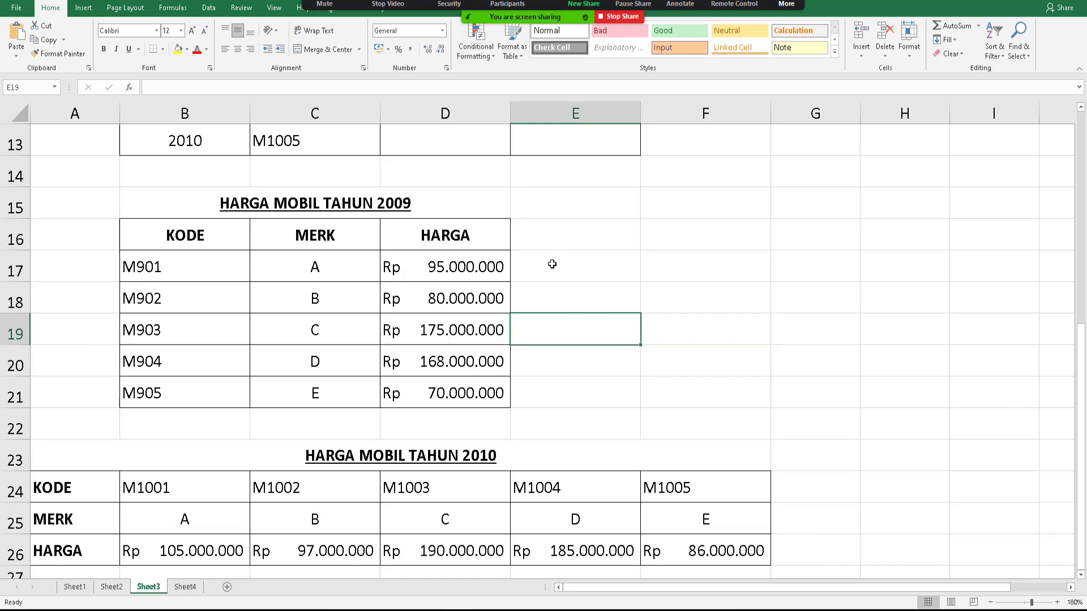
left_click_drag(553, 265, 576, 400)
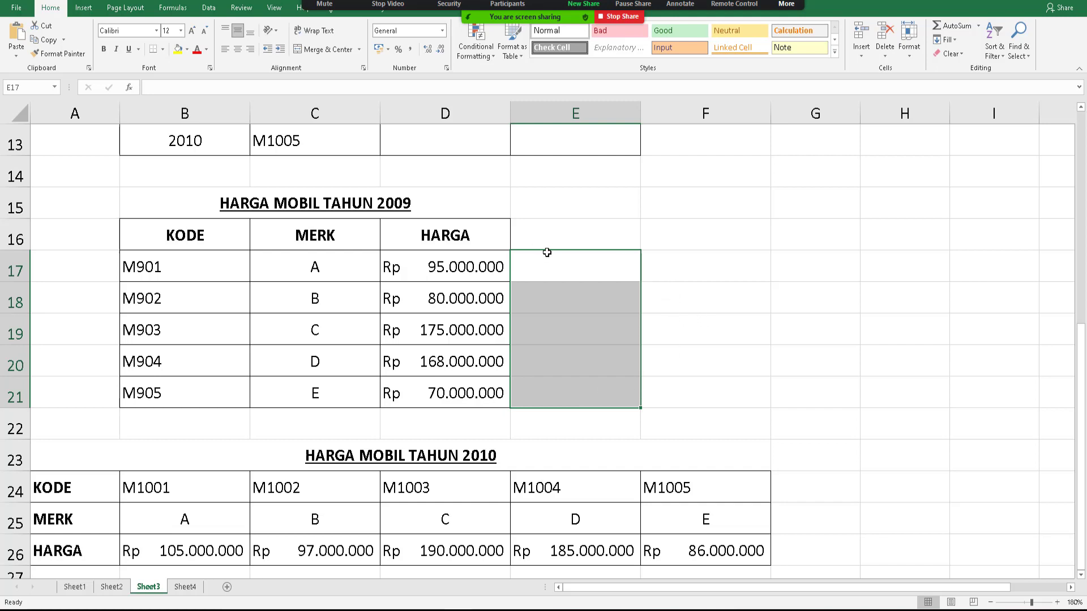
key("alt+Tab")
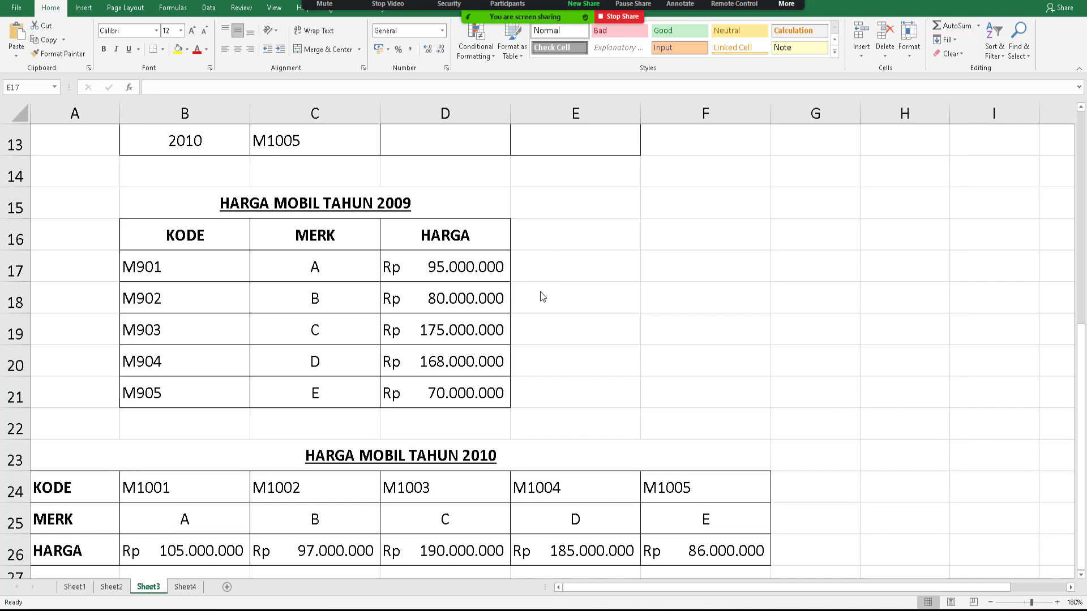
- Review the DAFTAR HARGA MOBIL table against the price tables, checking its year and code entries for 2009 and 2010
scroll(541, 292, "up", 4)
scroll(640, 297, "down", 2)
scroll(644, 293, "up", 2)
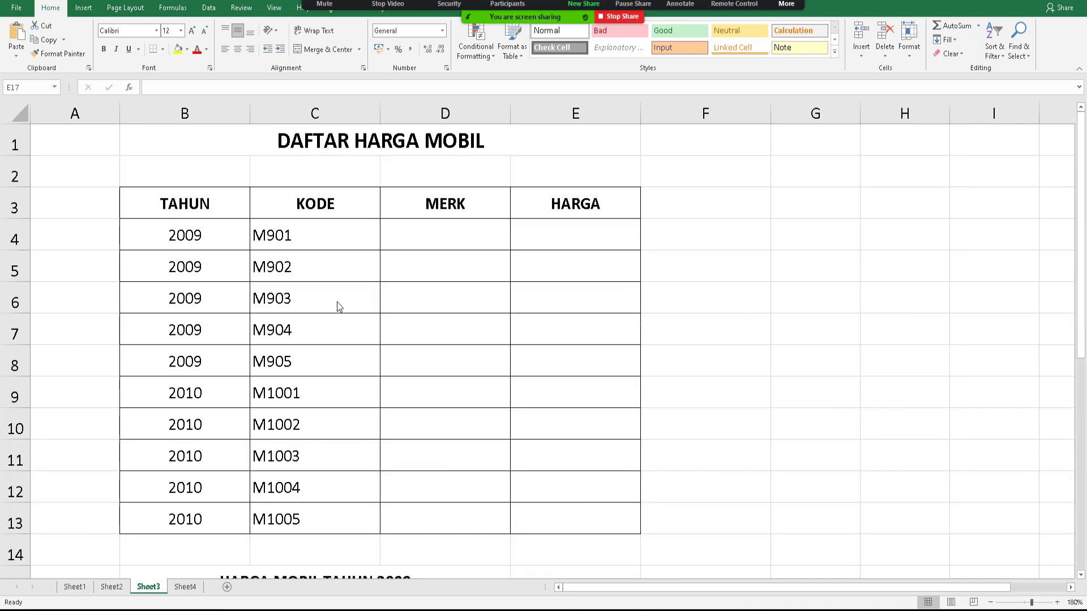
scroll(592, 359, "down", 7)
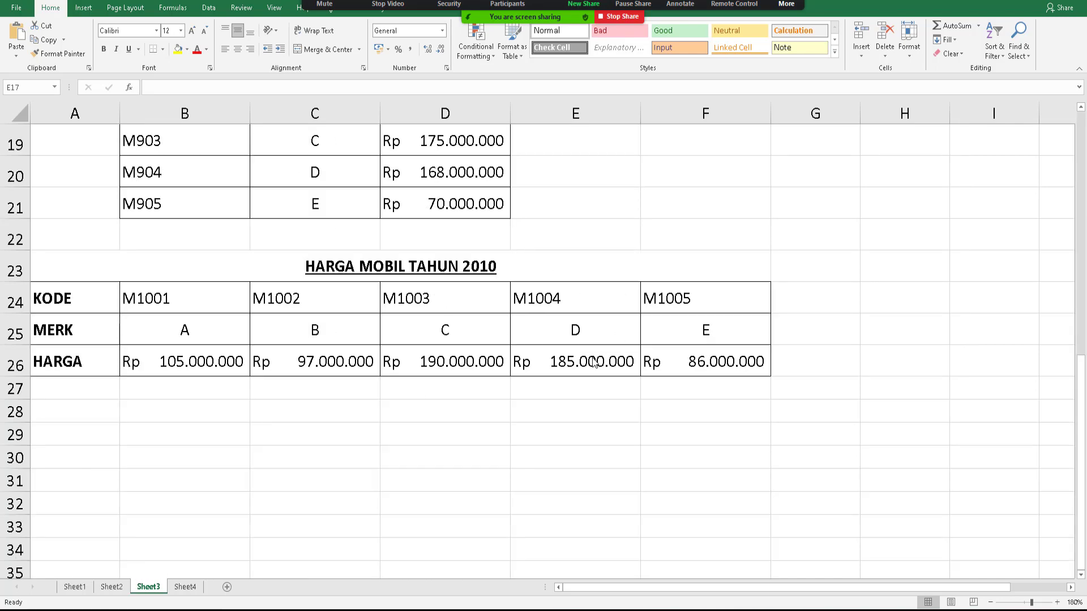
scroll(593, 358, "up", 3)
scroll(608, 362, "up", 4)
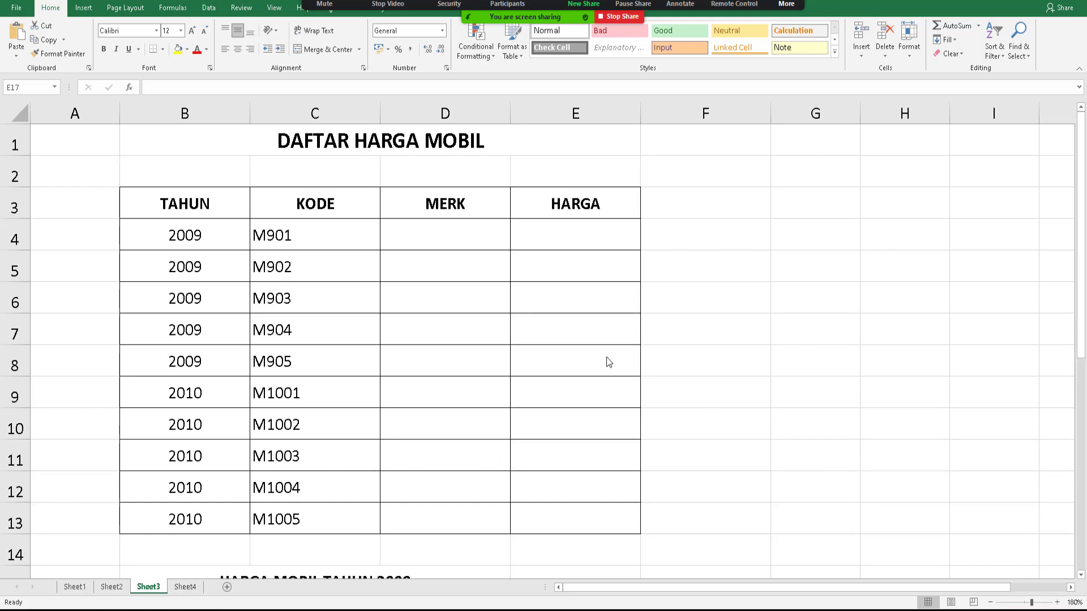
left_click(560, 290)
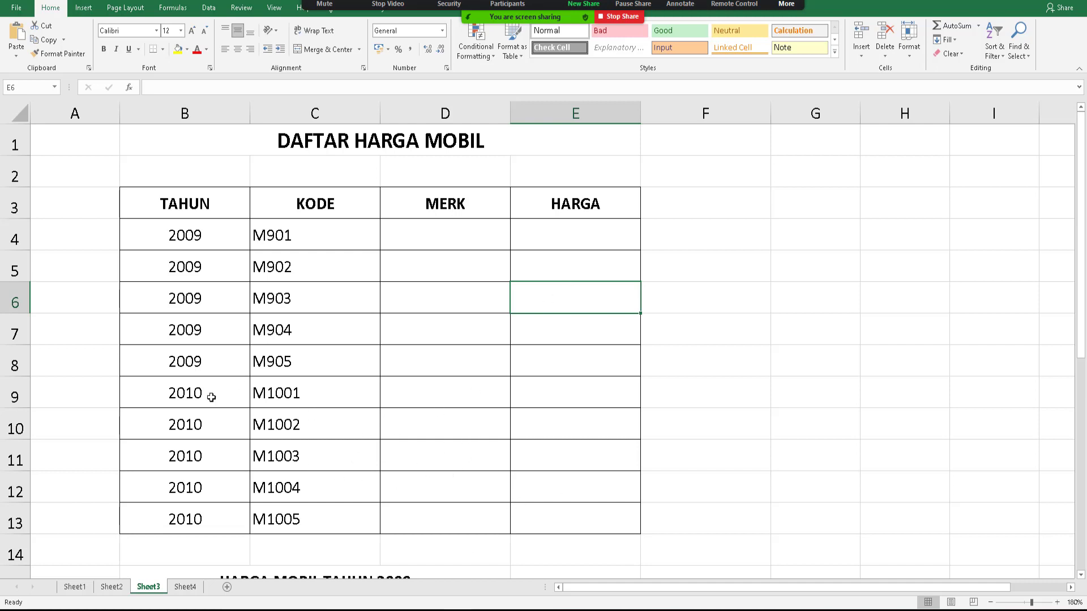
left_click_drag(179, 244, 193, 368)
left_click_drag(296, 238, 309, 361)
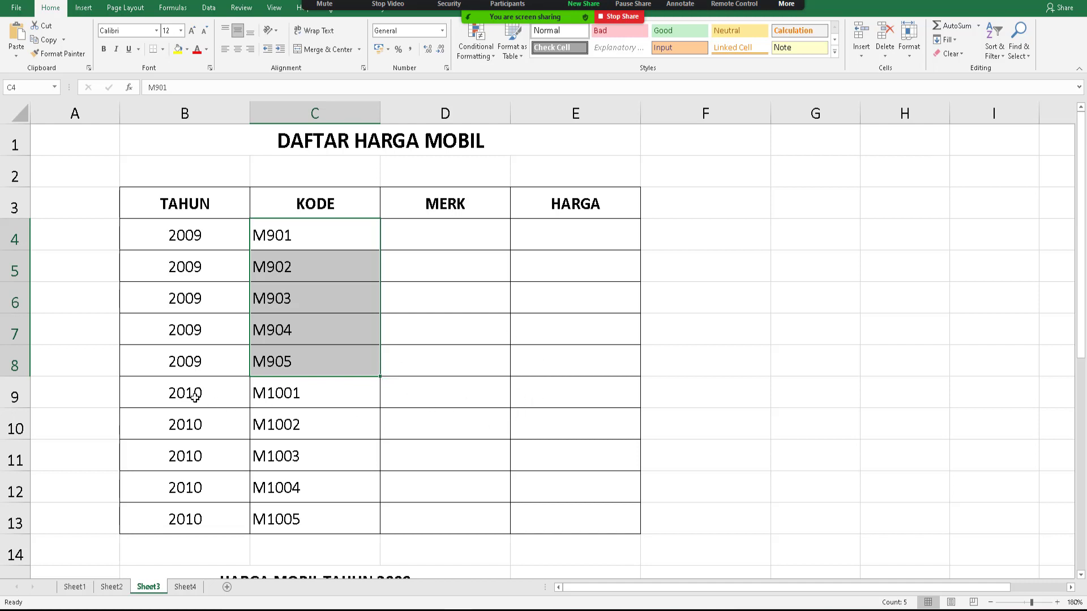
left_click_drag(192, 395, 293, 522)
- Study the layout of the 2009 price table: its header row, the M901 row, the code column and the whole range B16:D21
scroll(434, 407, "down", 4)
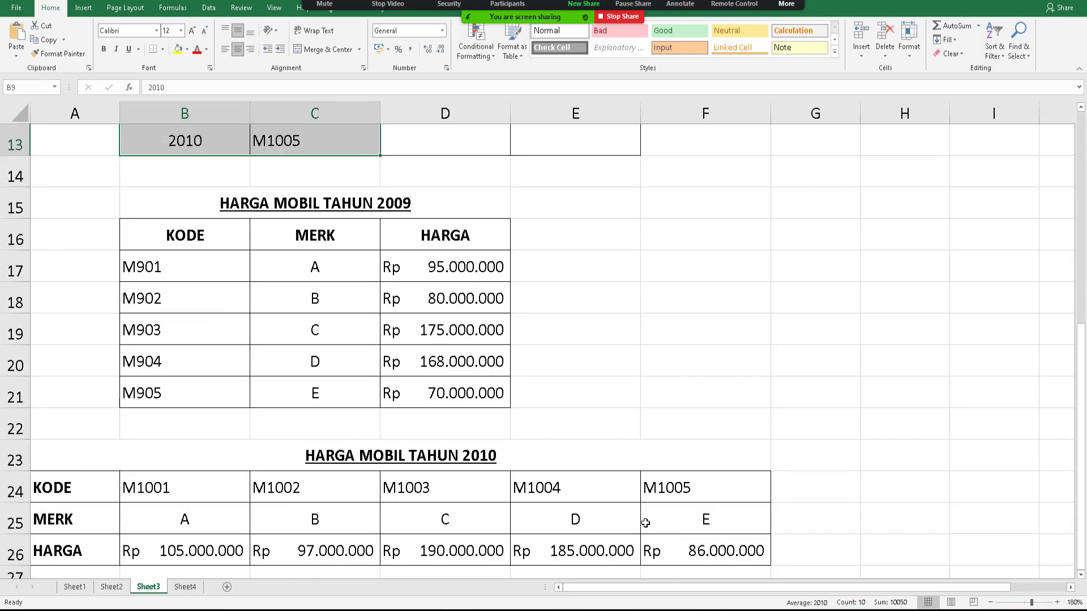
left_click_drag(169, 276, 182, 396)
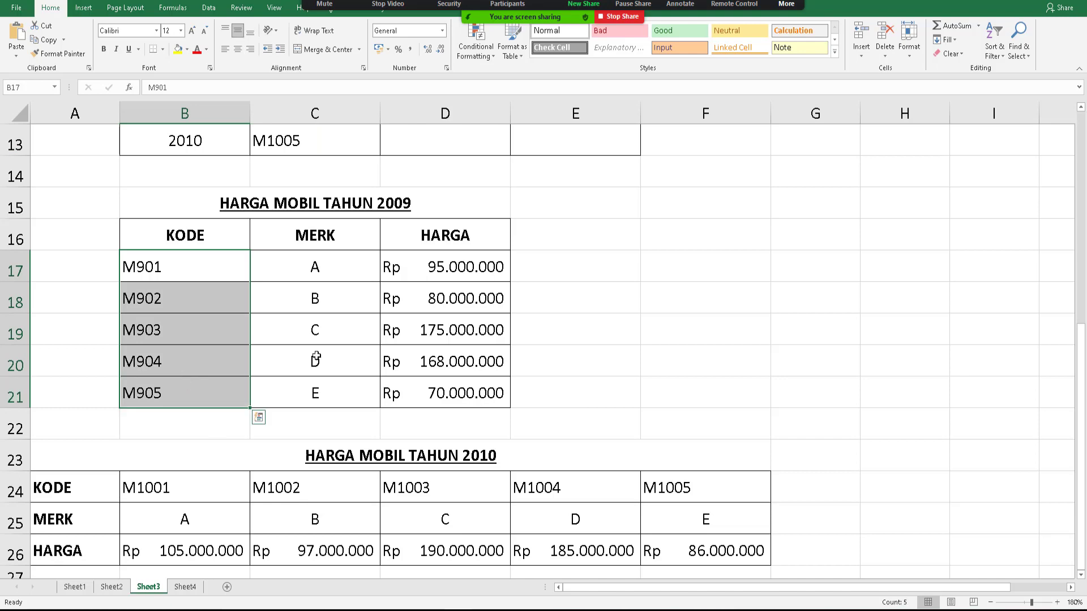
scroll(524, 359, "up", 4)
scroll(640, 418, "down", 4)
left_click_drag(155, 238, 453, 380)
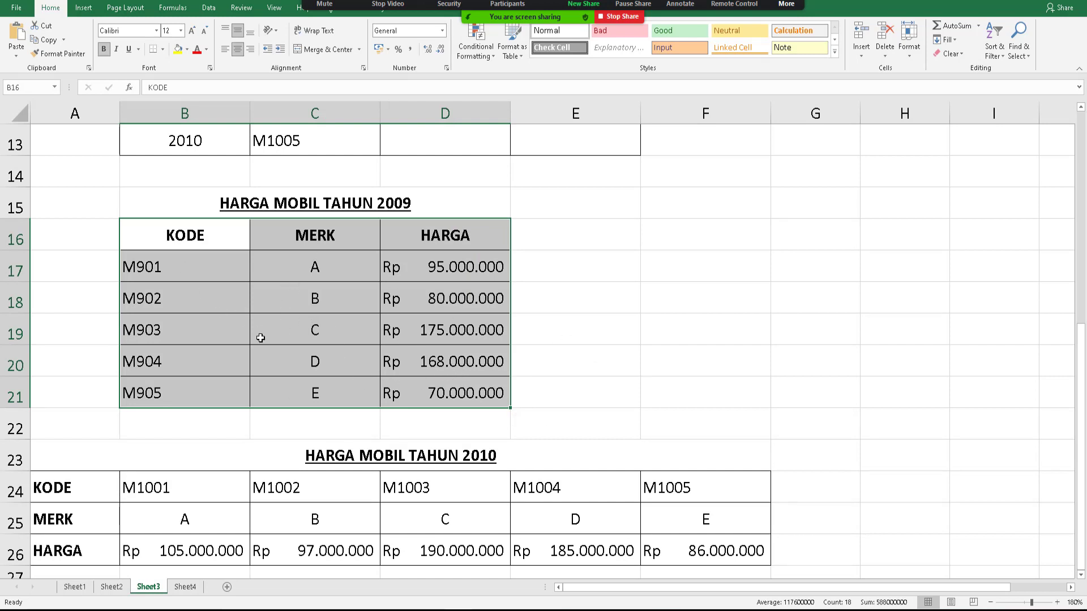
left_click(614, 325)
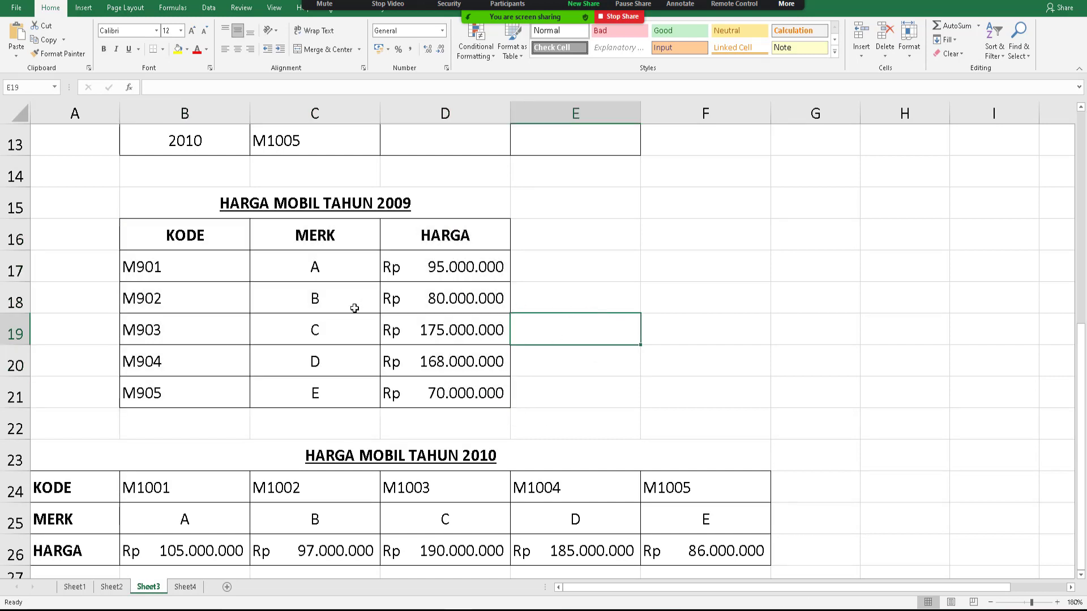
left_click_drag(192, 241, 453, 237)
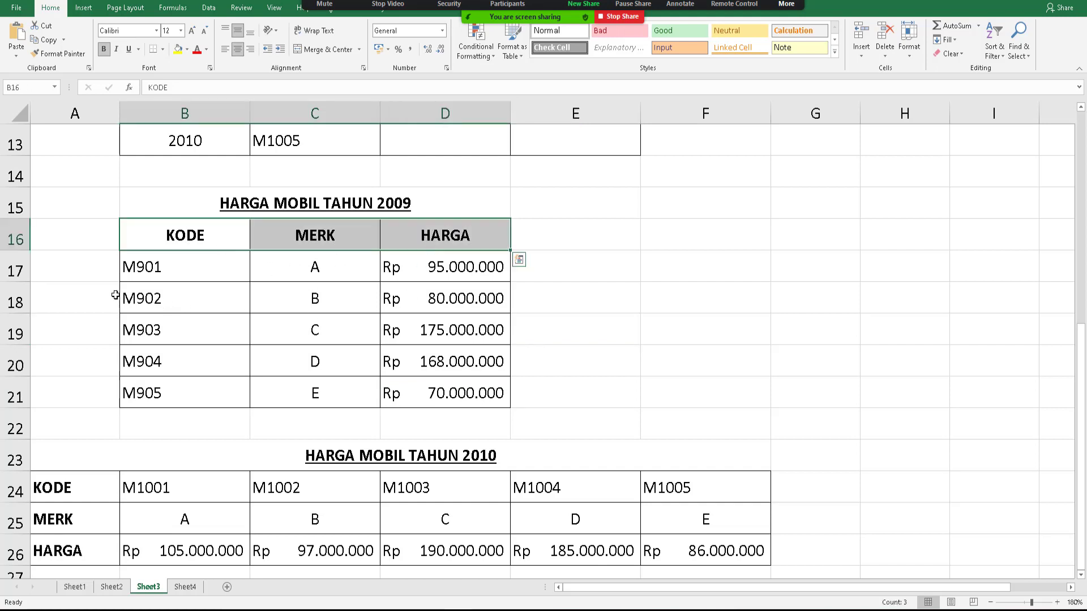
left_click_drag(155, 274, 438, 269)
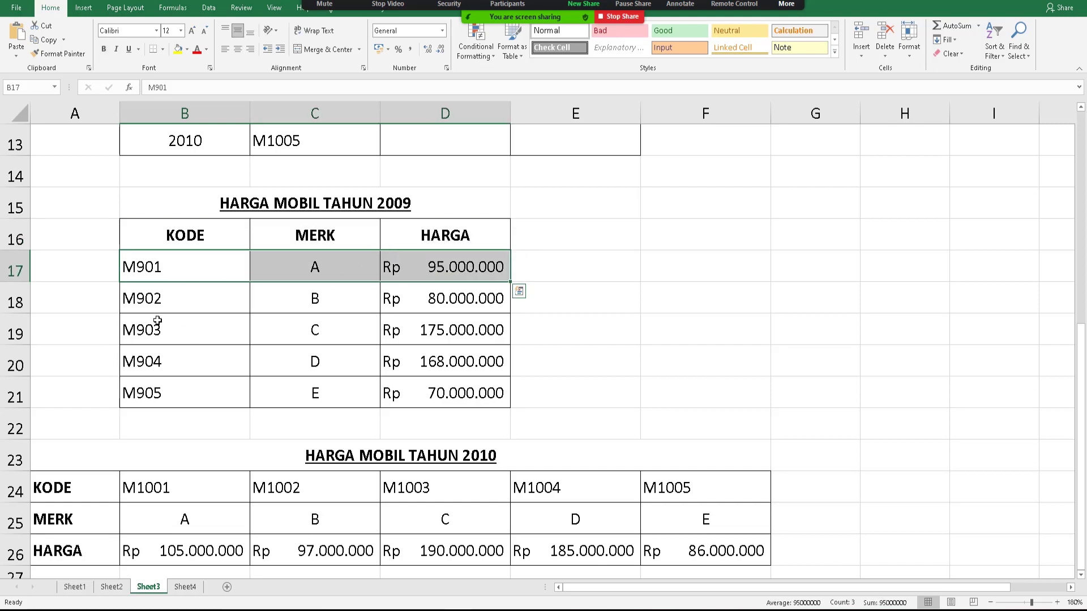
left_click_drag(167, 277, 175, 405)
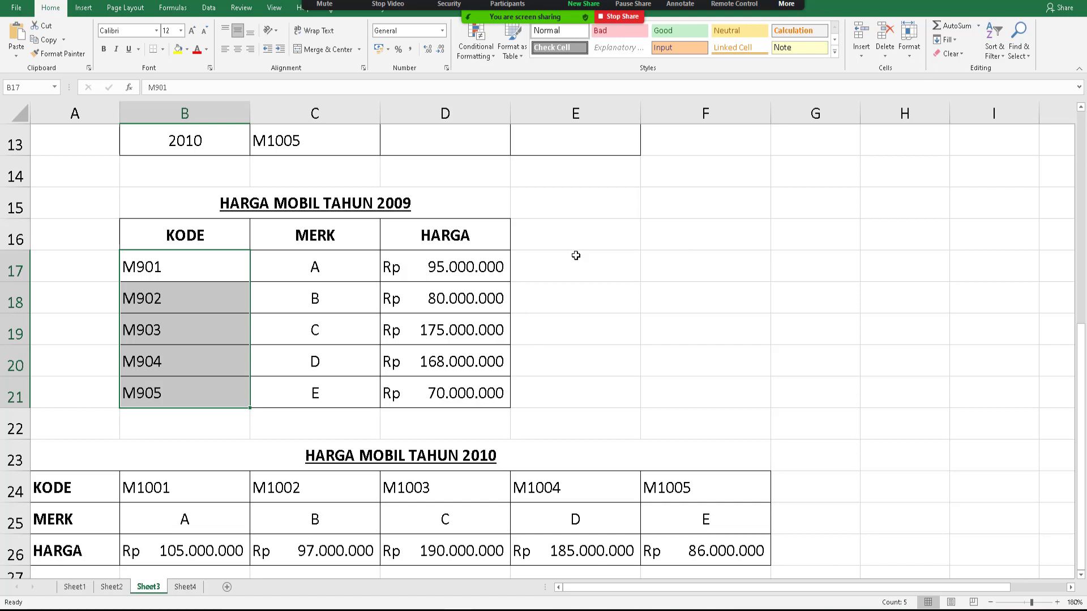
left_click_drag(184, 233, 486, 406)
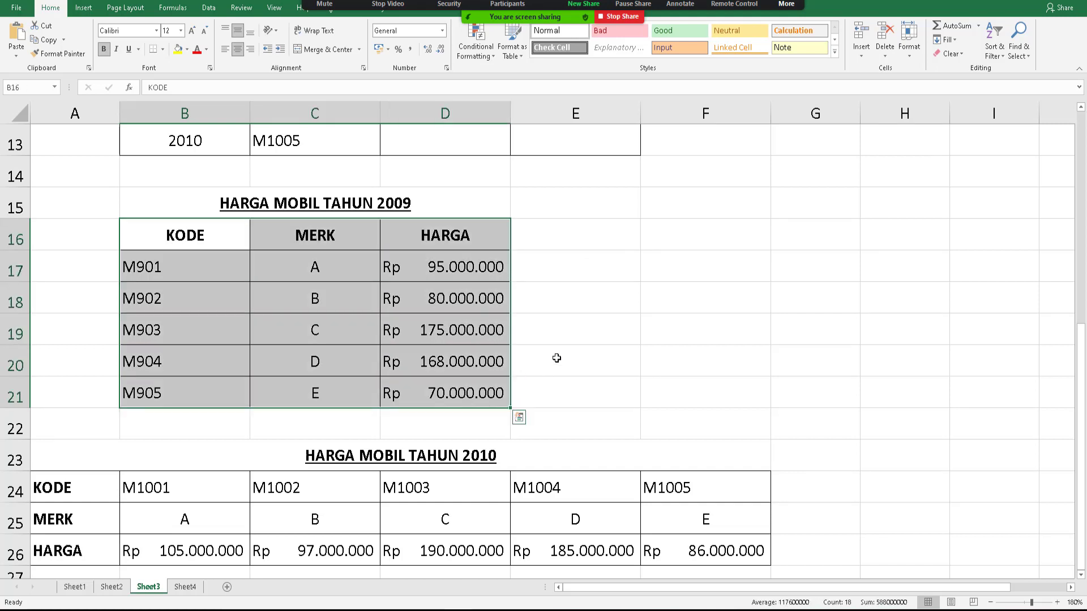
- Study the layout of the 2010 price table in A24:F26, including its KODE row and the M1001 column
scroll(557, 358, "down", 2)
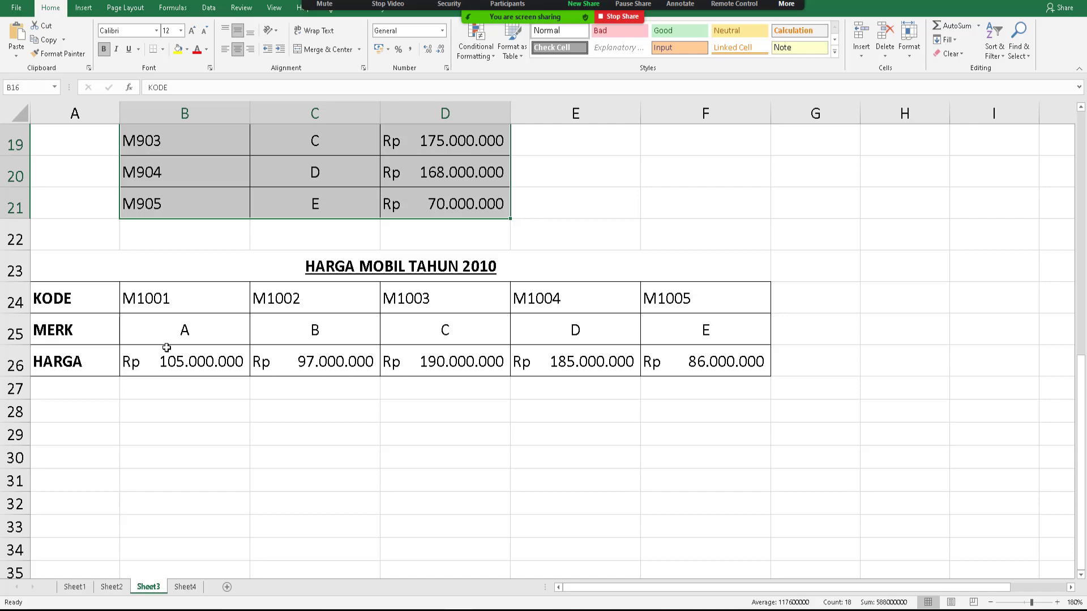
left_click_drag(82, 301, 488, 339)
left_click_drag(703, 355, 703, 362)
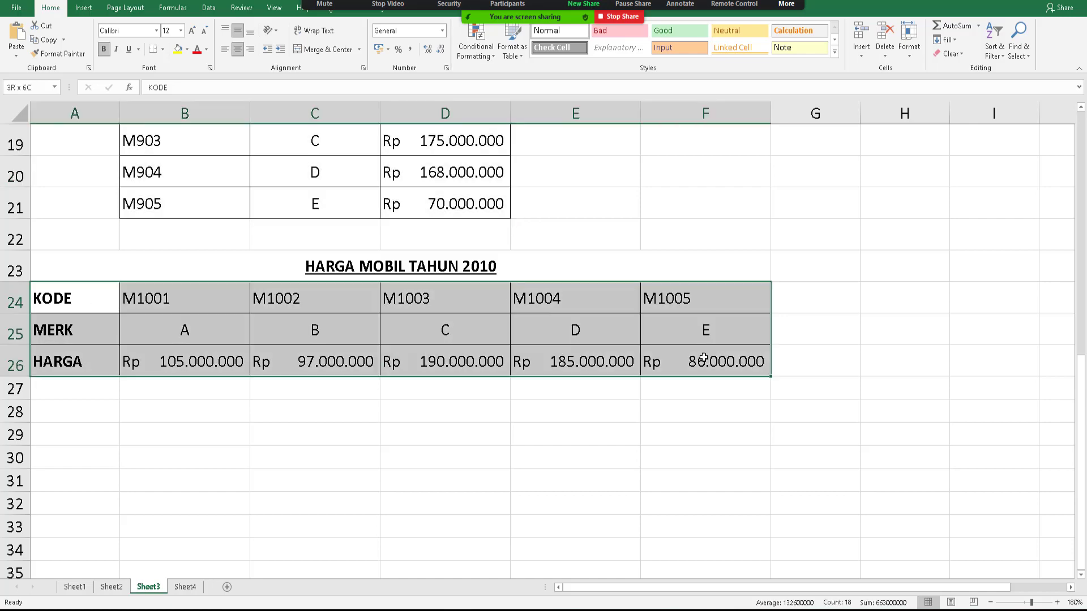
scroll(403, 367, "up", 3)
scroll(403, 367, "down", 1)
scroll(403, 367, "down", 1)
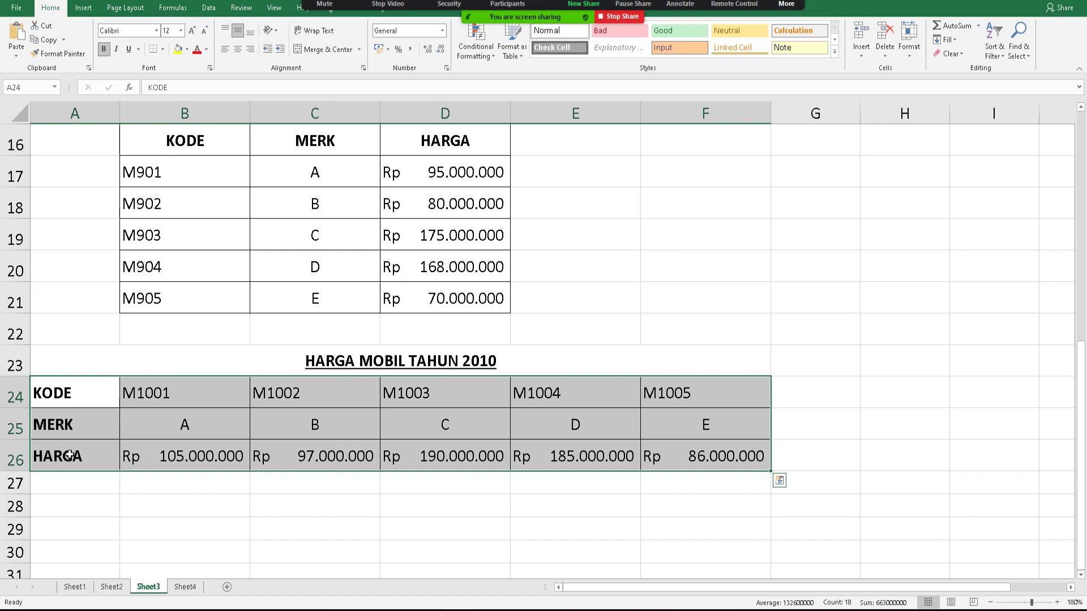
left_click_drag(160, 400, 684, 392)
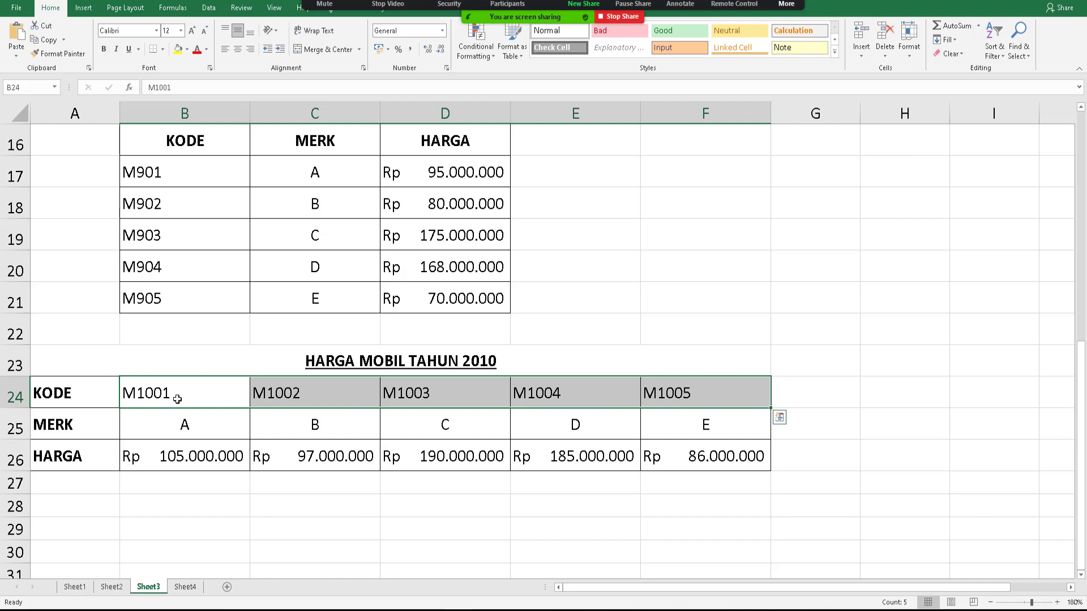
left_click_drag(185, 396, 191, 460)
left_click_drag(191, 395, 710, 377)
left_click_drag(68, 394, 741, 456)
- Compare the whole 2010 price table in A24:F26 with the 2010 entries of the DAFTAR HARGA MOBIL table
scroll(718, 374, "up", 3)
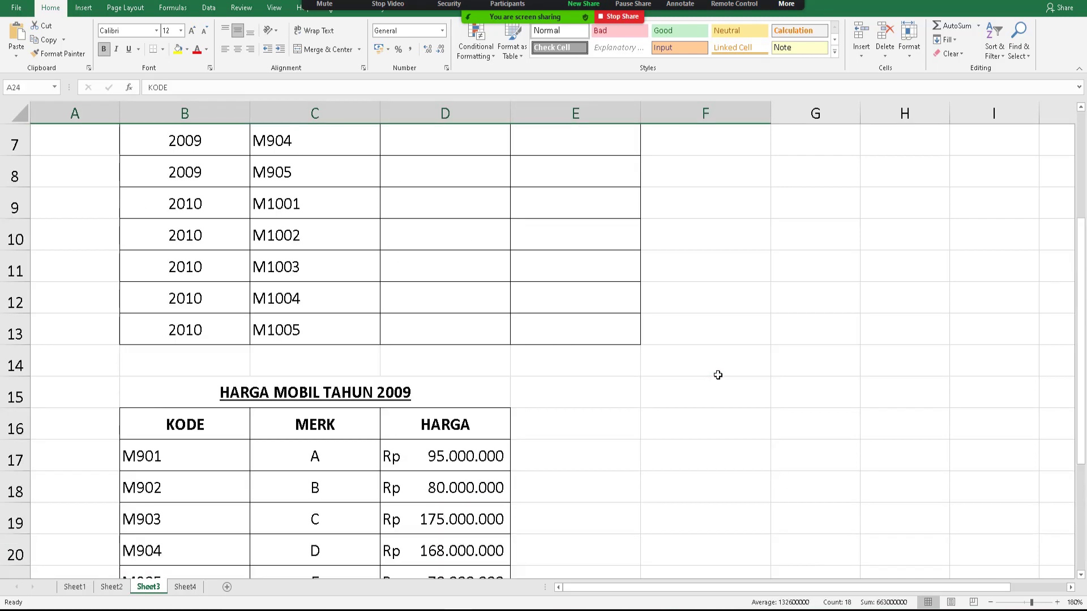
scroll(721, 373, "down", 2)
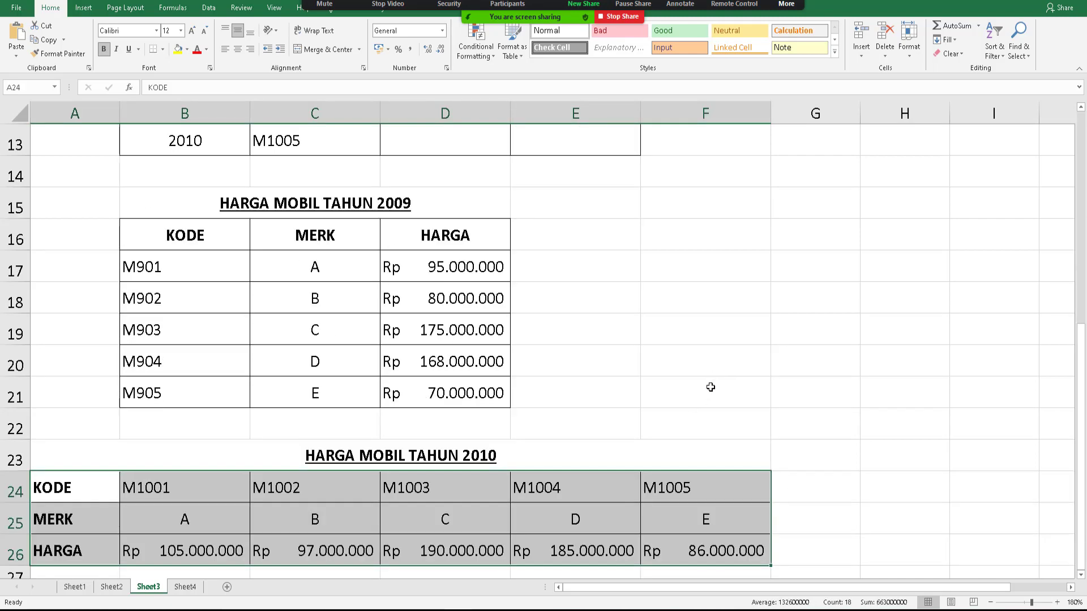
scroll(711, 382, "down", 1)
scroll(713, 380, "down", 1)
left_click(279, 507)
left_click_drag(114, 310, 654, 355)
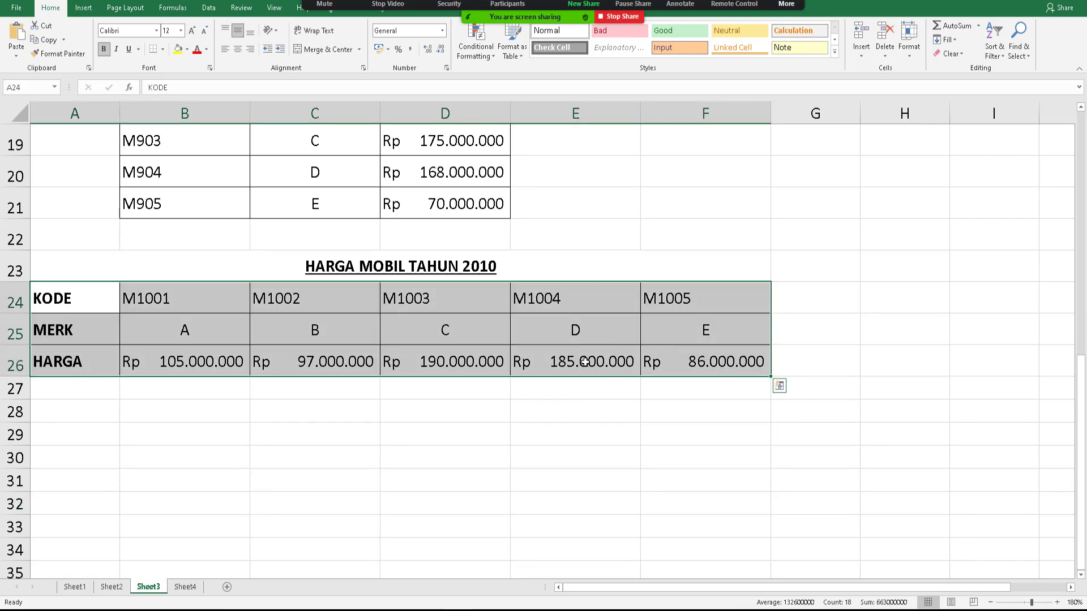
scroll(585, 363, "up", 6)
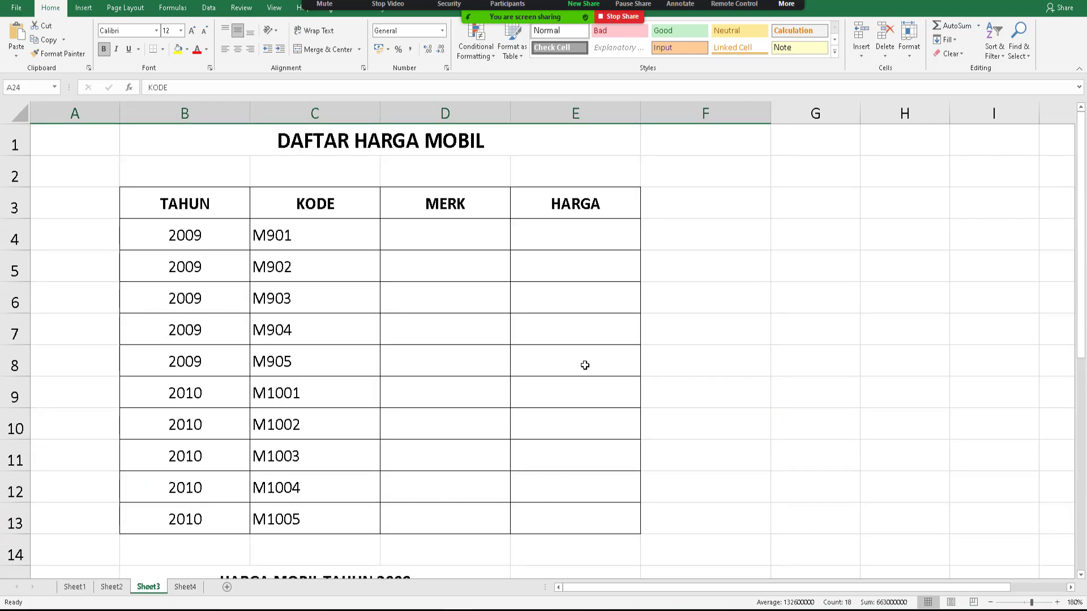
scroll(585, 365, "down", 5)
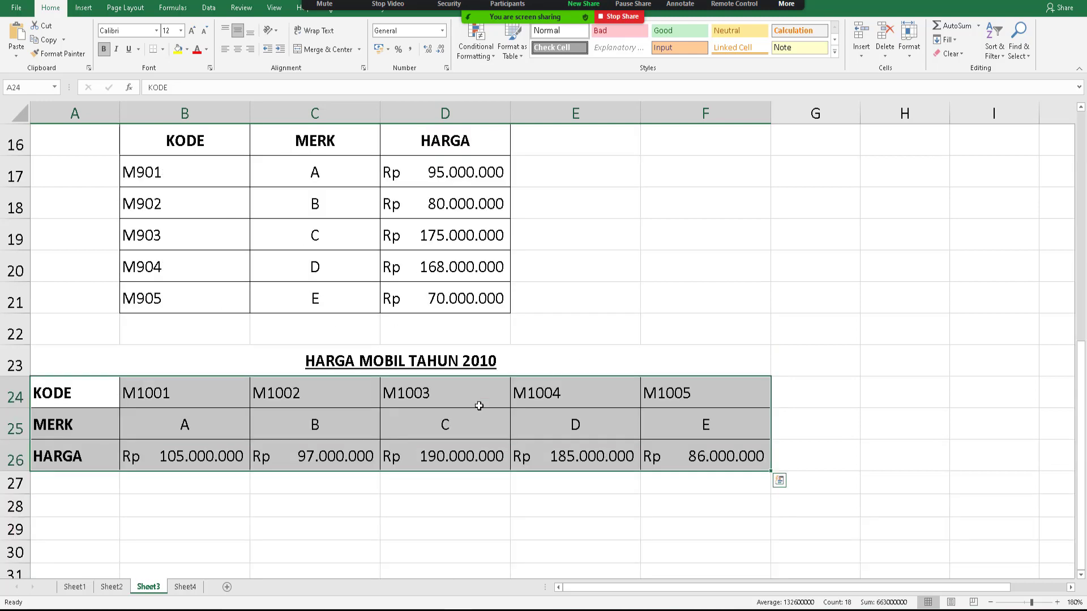
left_click_drag(83, 381, 719, 454)
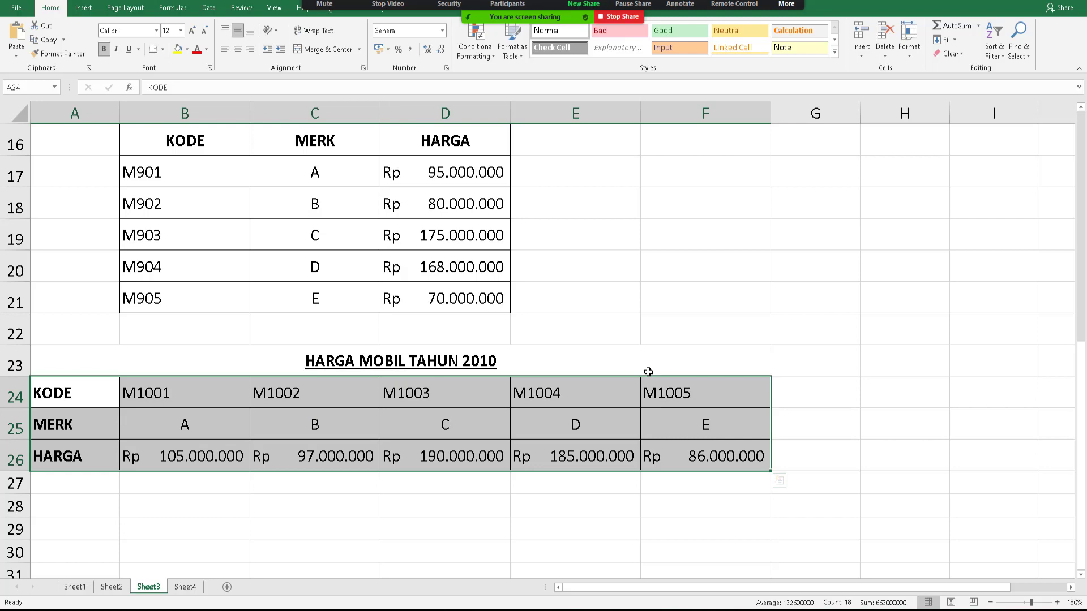
- Examine the 2009 price table in B16:D21 alongside the DAFTAR HARGA MOBIL table
scroll(649, 374, "up", 5)
scroll(649, 374, "down", 4)
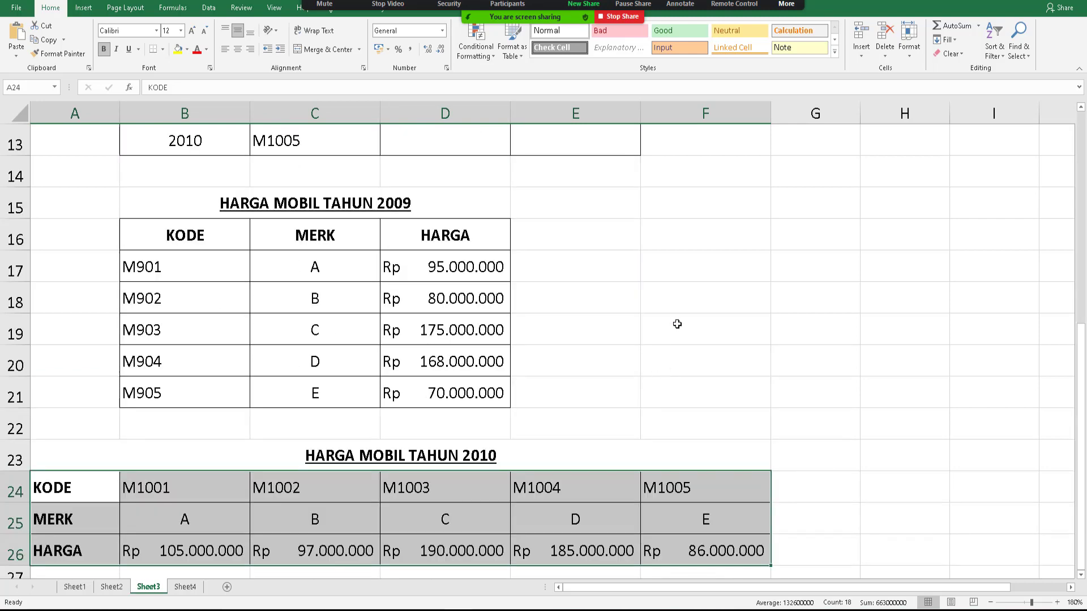
left_click(677, 324)
left_click_drag(173, 238, 498, 389)
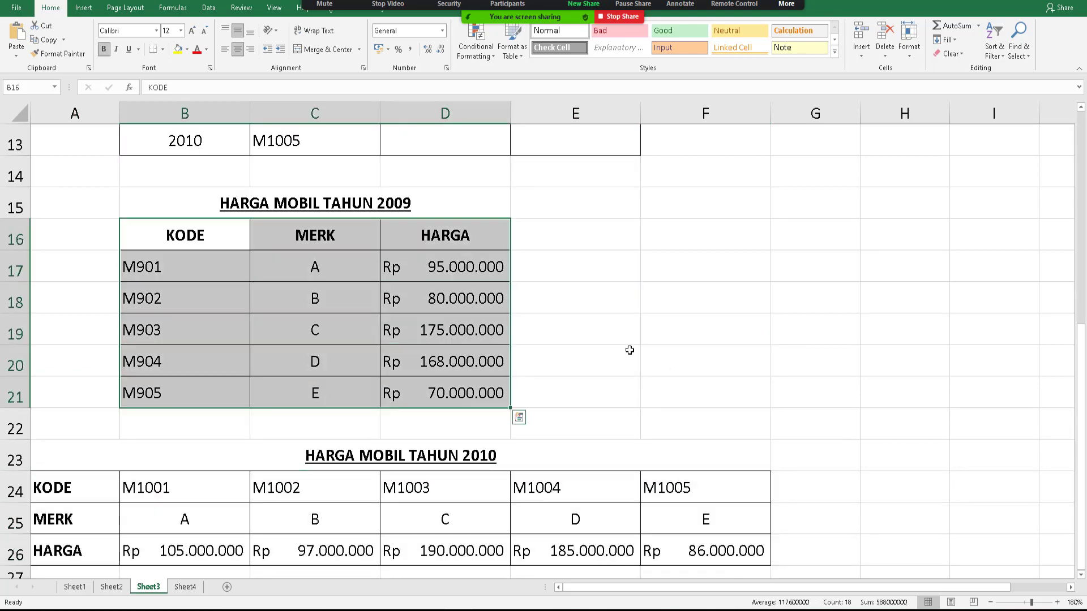
scroll(647, 349, "up", 1)
scroll(648, 349, "up", 3)
scroll(648, 349, "down", 4)
scroll(648, 349, "up", 4)
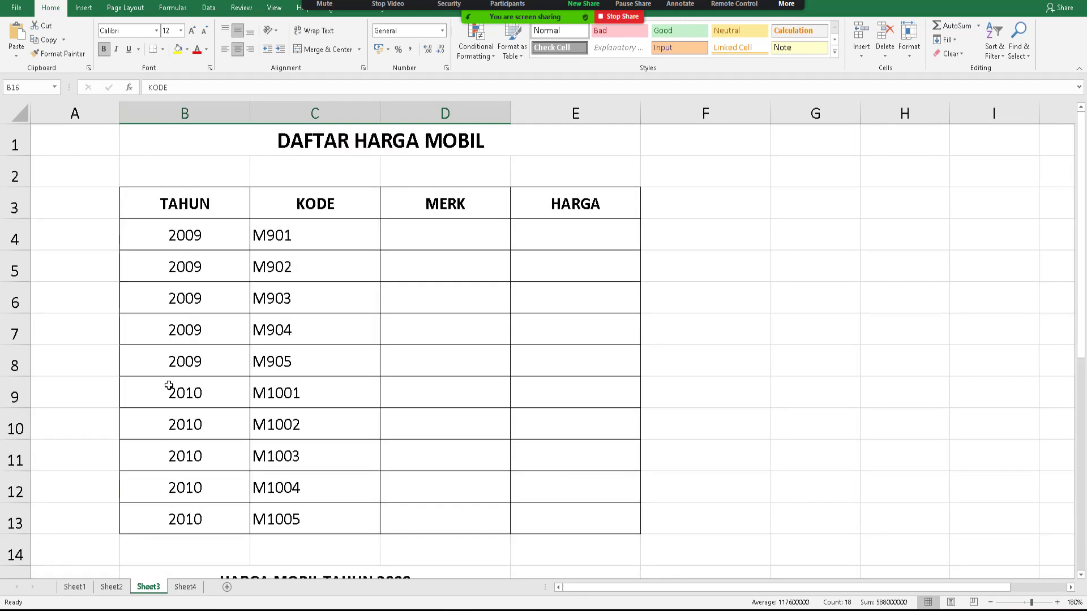
- Label the first 2010 row of the DAFTAR HARGA MOBIL table with HLOOKUP in cell A9
left_click_drag(168, 383, 308, 387)
left_click(62, 391)
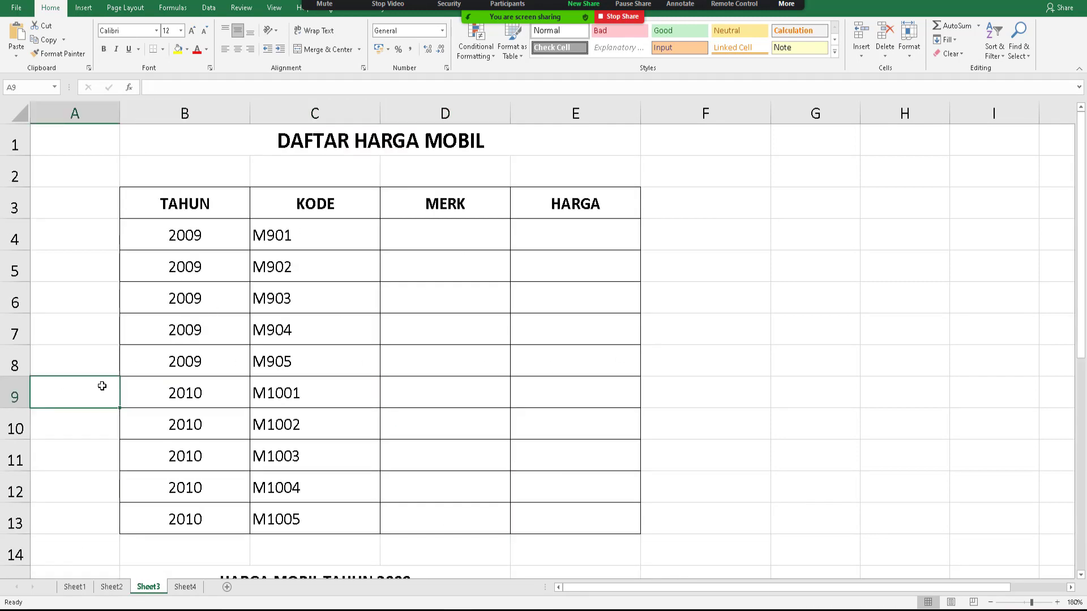
type("HLO")
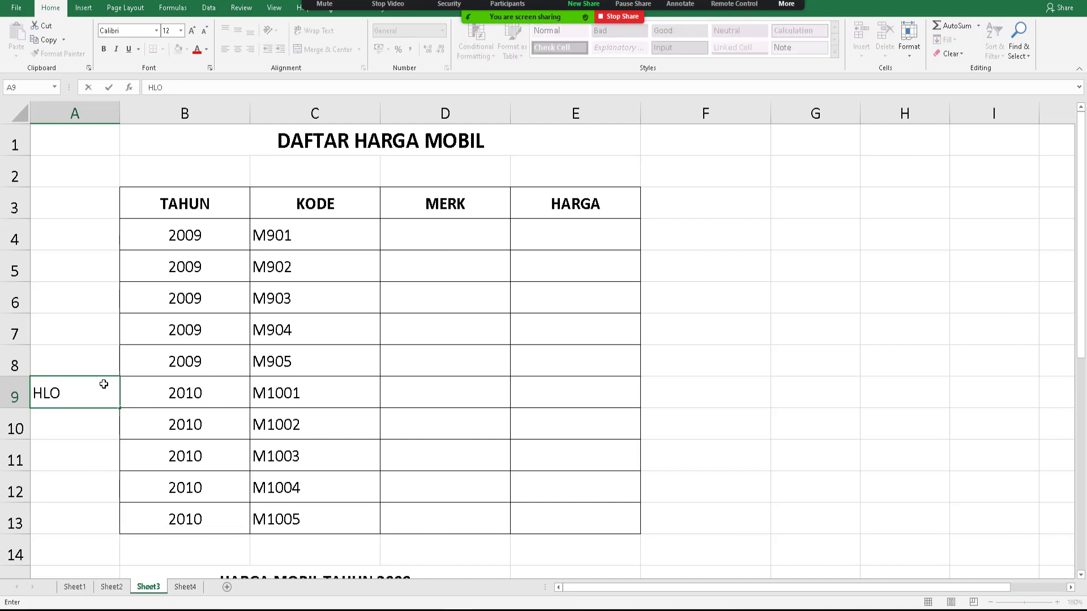
type("OKUP")
key("Return")
- Label the first 2009 row of the DAFTAR HARGA MOBIL table with VLOOKUP in cell A4
key("Up")
key("Up")
key("Up")
key("Up")
key("Up")
key("Up")
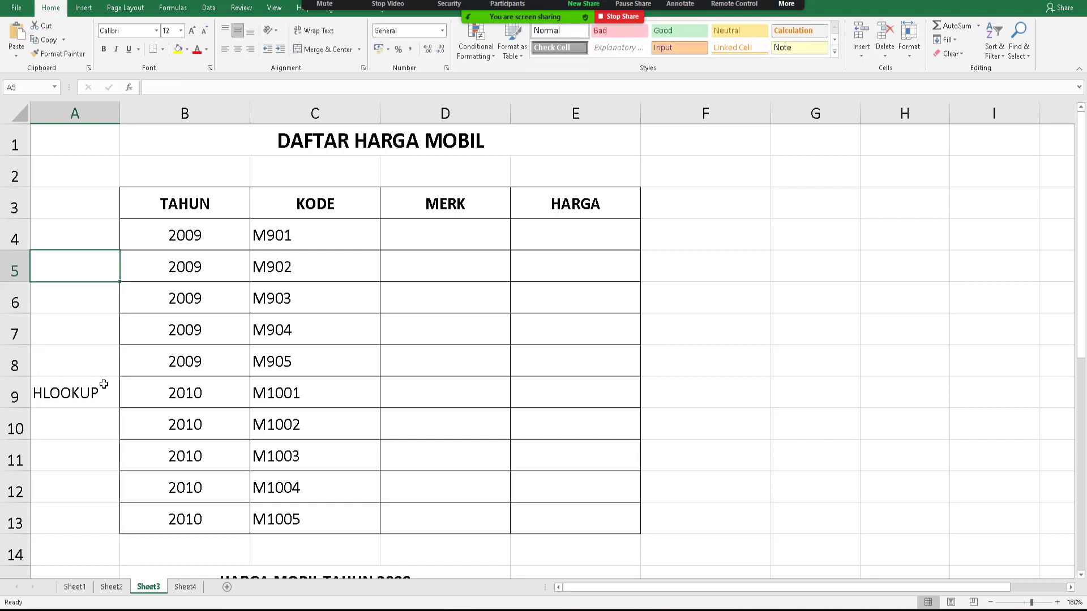
type("VLOOKUP")
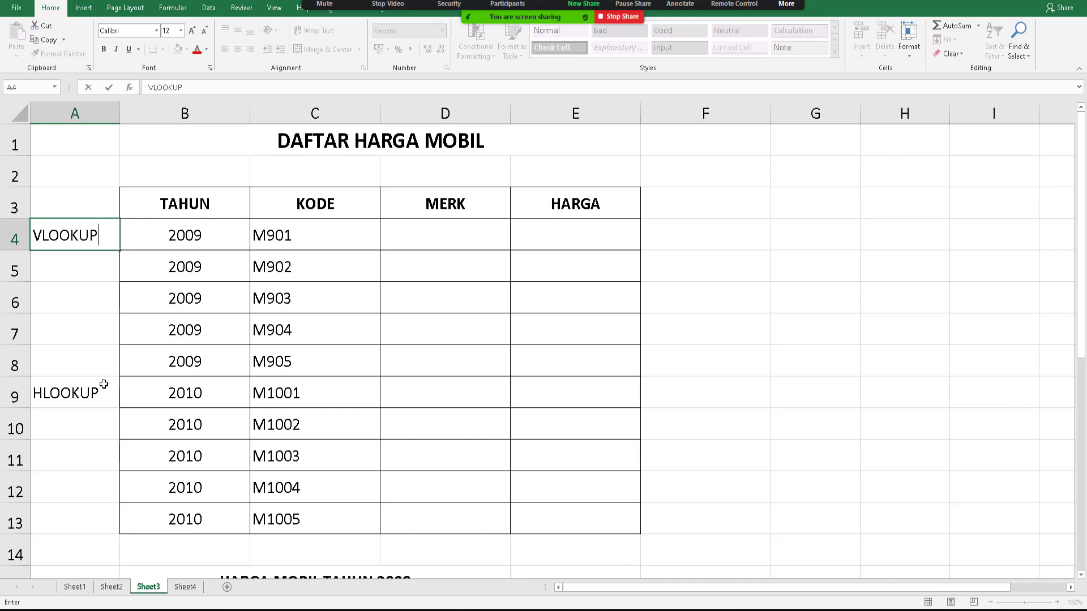
key("Return")
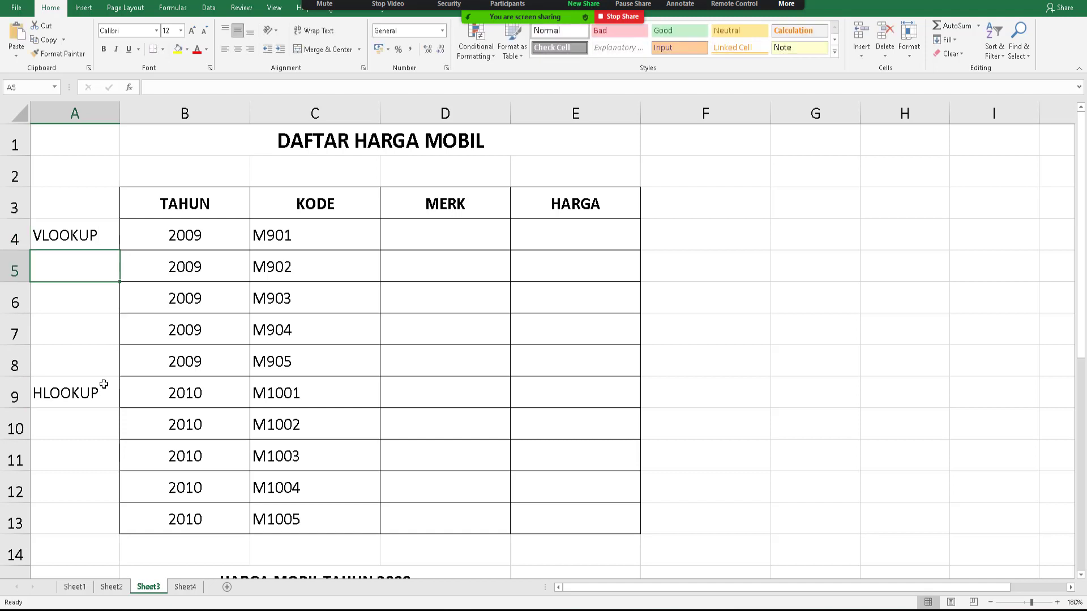
- From the first empty MERK cell, D4, review the DAFTAR HARGA MOBIL table against the 2009 and 2010 price tables
key("Right")
key("Right")
key("Right")
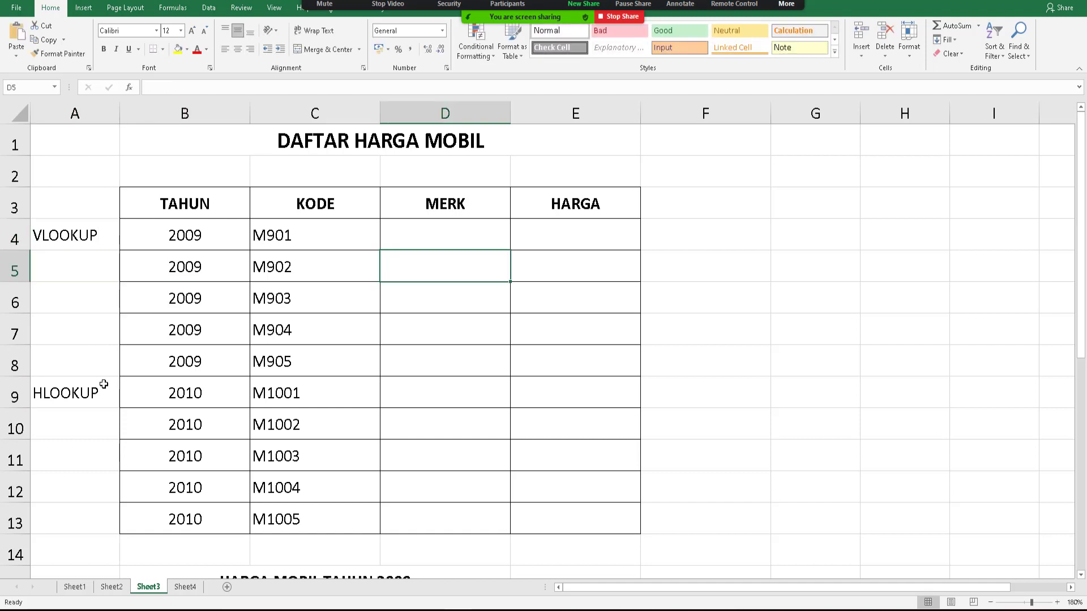
key("Up")
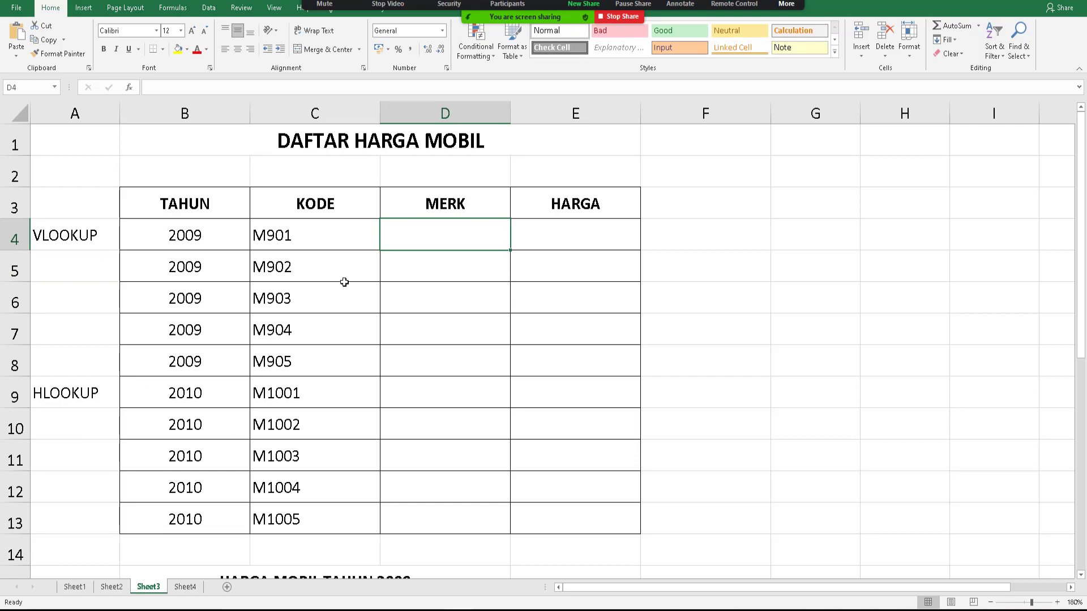
scroll(417, 274, "down", 3)
scroll(418, 275, "up", 3)
scroll(418, 276, "down", 4)
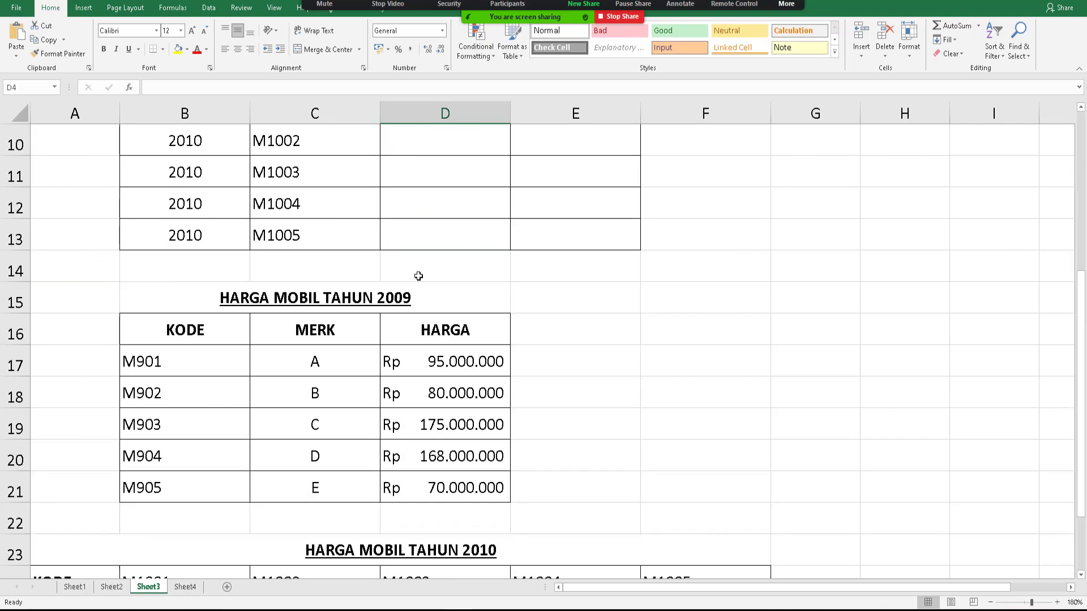
scroll(418, 276, "up", 4)
scroll(419, 277, "down", 3)
scroll(420, 277, "down", 3)
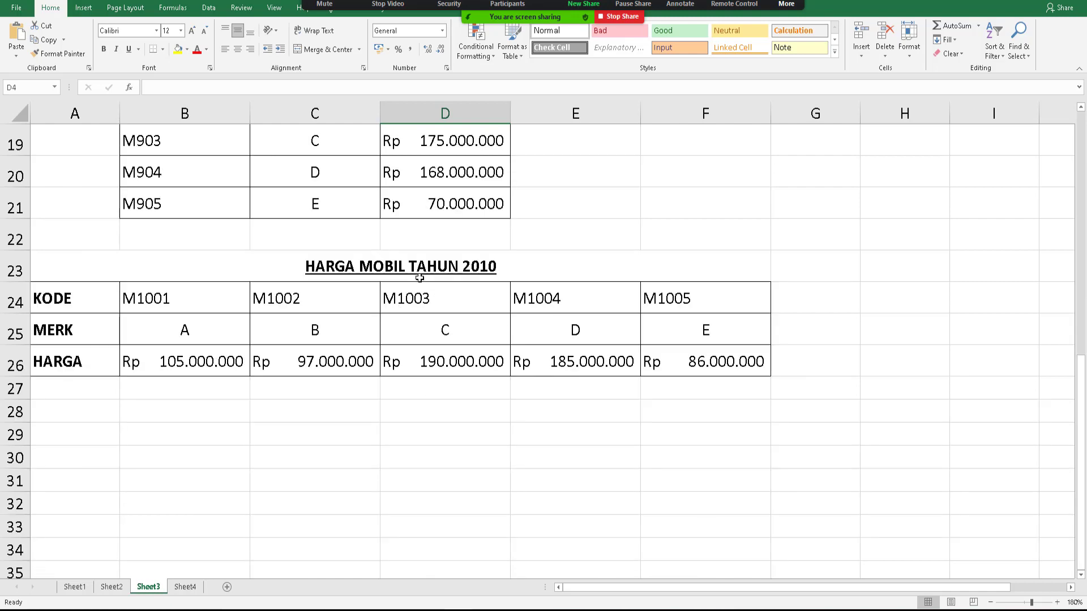
scroll(419, 276, "up", 5)
scroll(420, 277, "down", 5)
scroll(419, 278, "up", 1)
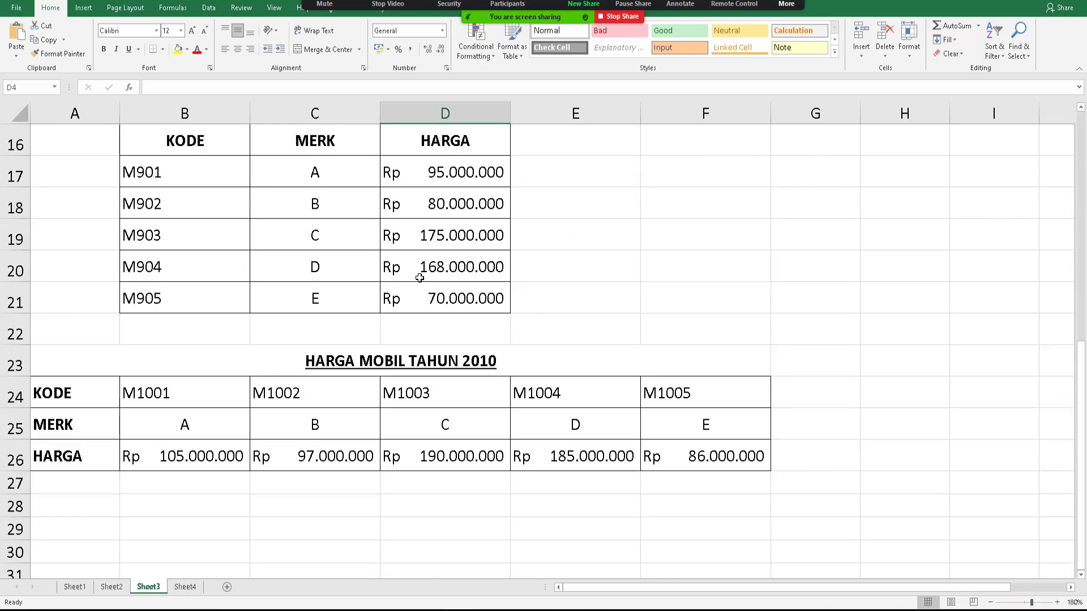
scroll(420, 277, "up", 5)
scroll(418, 277, "down", 2)
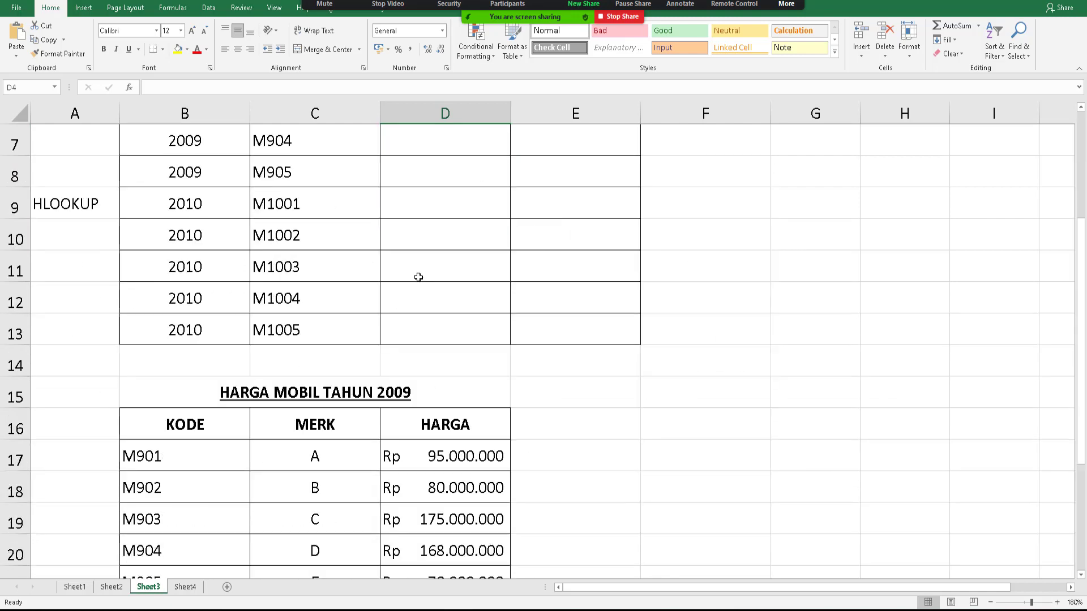
scroll(533, 364, "up", 2)
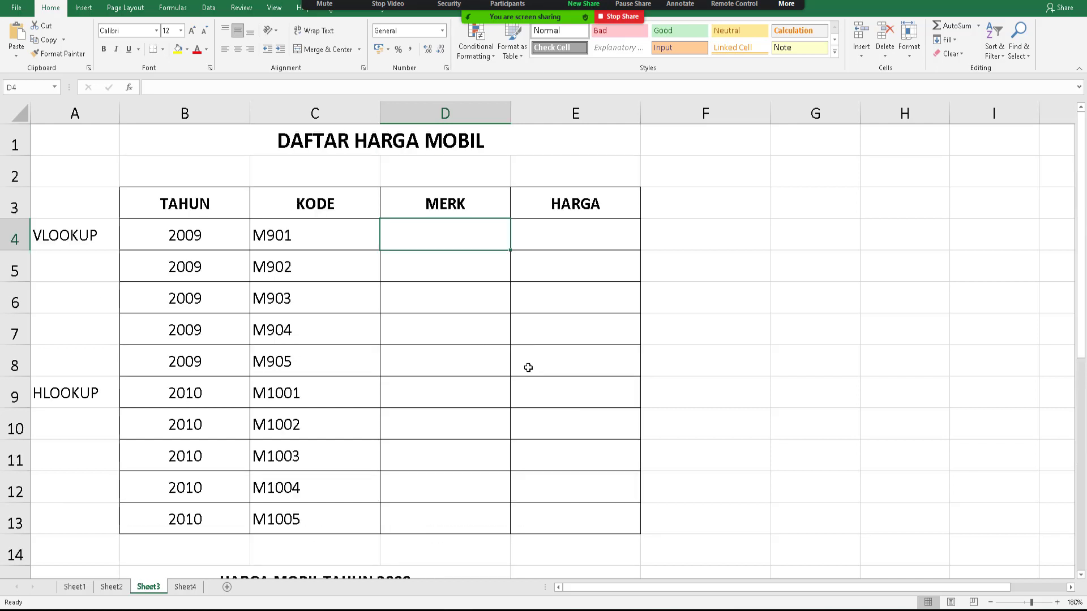
- Examine the codes in B17:B21 of the 2009 price table
scroll(559, 358, "down", 3)
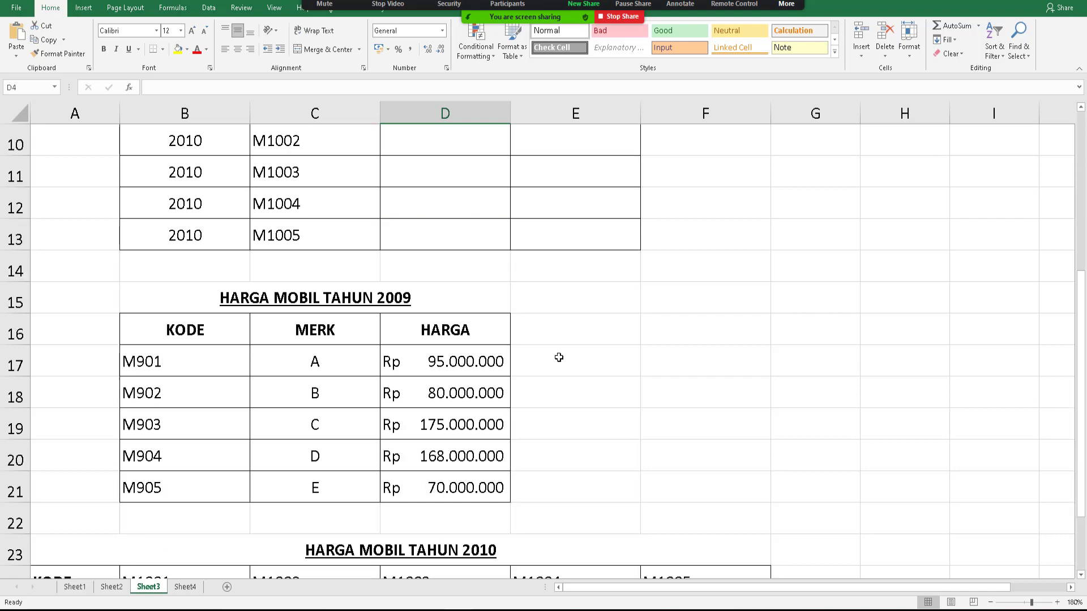
left_click_drag(201, 360, 215, 480)
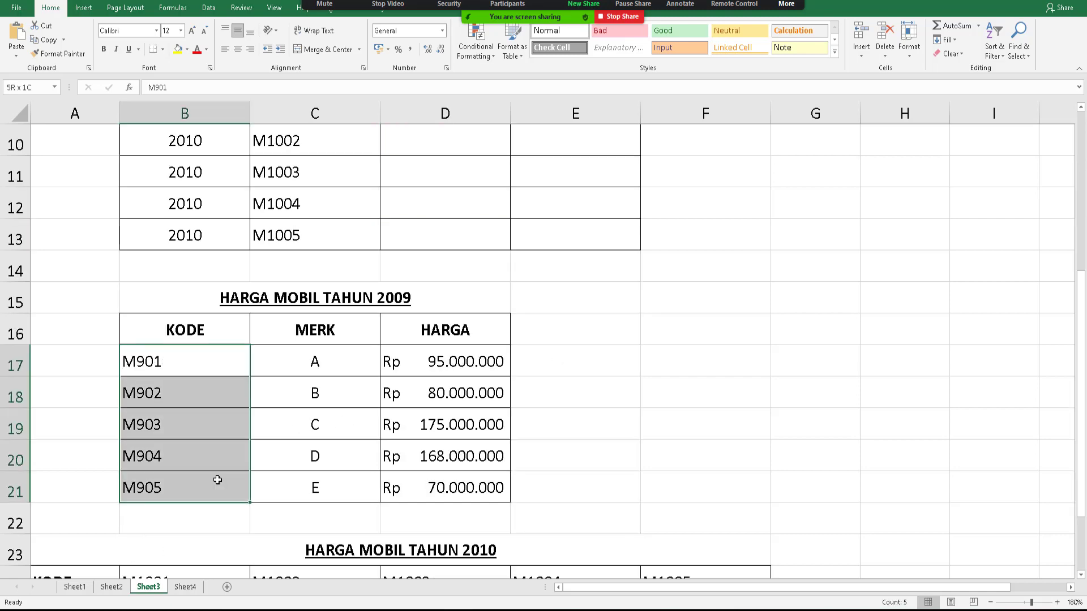
scroll(588, 302, "up", 3)
- Start a VLOOKUP formula in the first MERK cell, D4, with the code in C4 as the lookup value
left_click(465, 232)
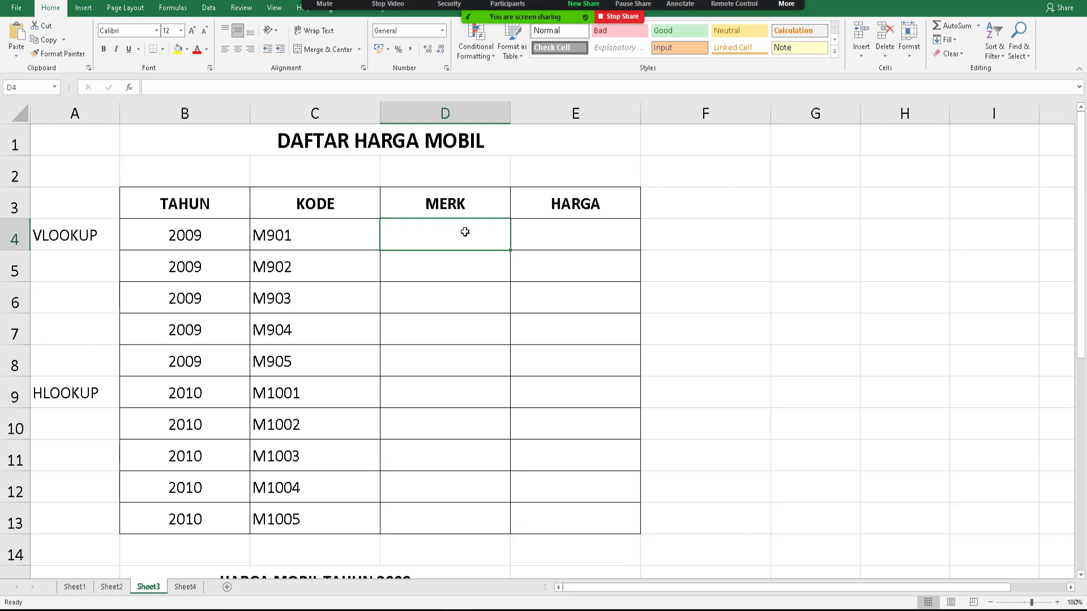
type("=V")
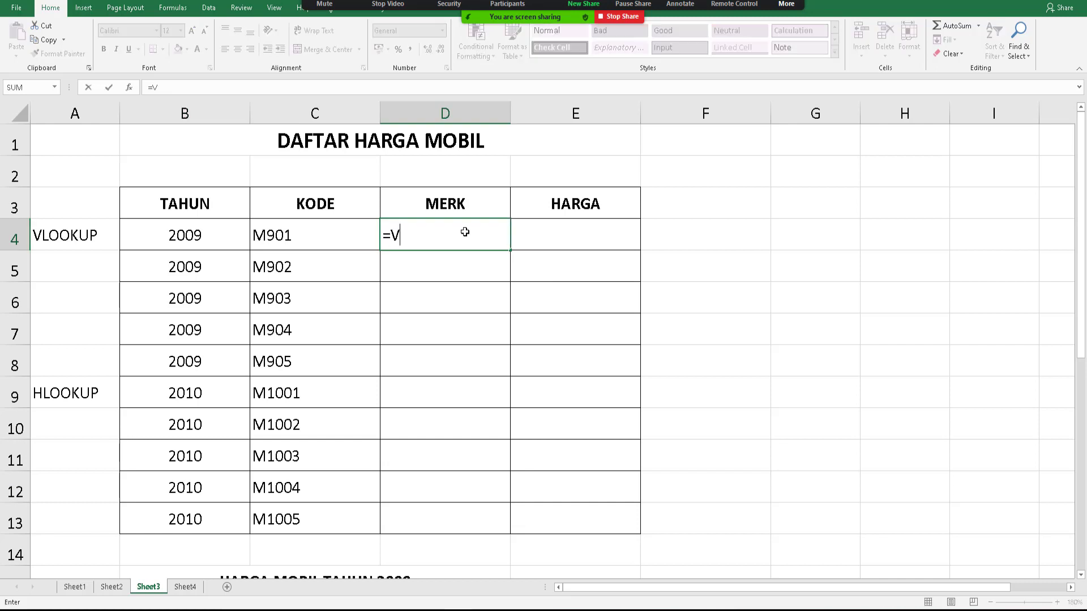
type("LOOKUP(")
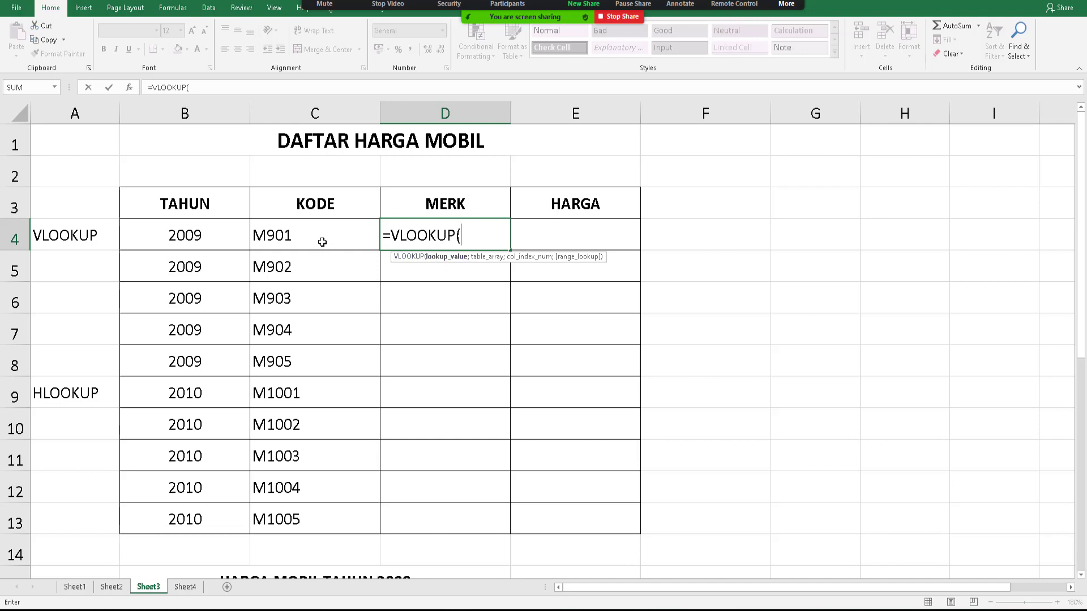
left_click(322, 242)
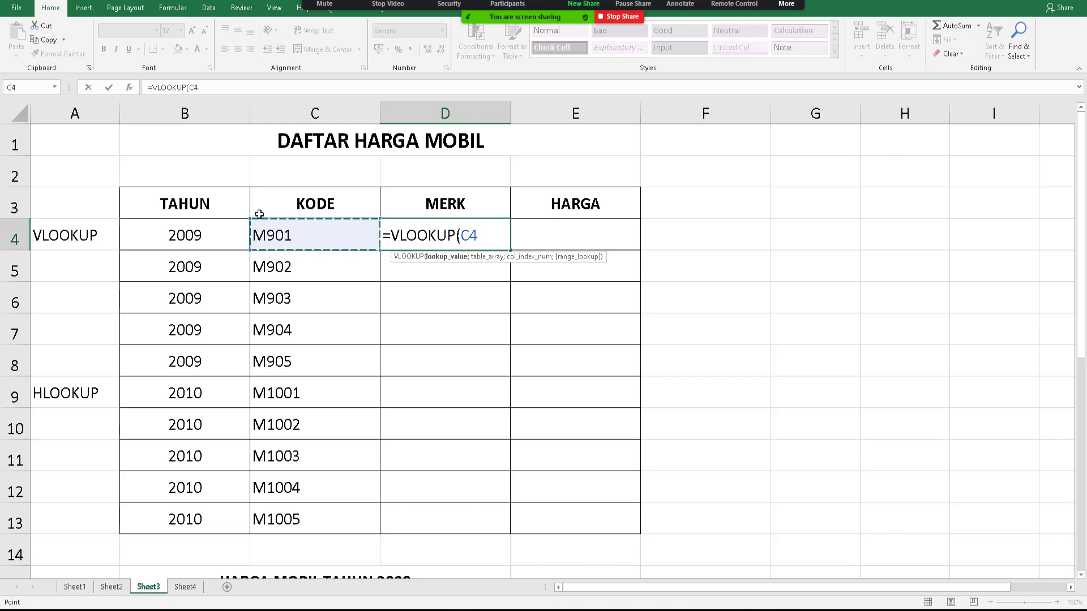
scroll(346, 279, "down", 4)
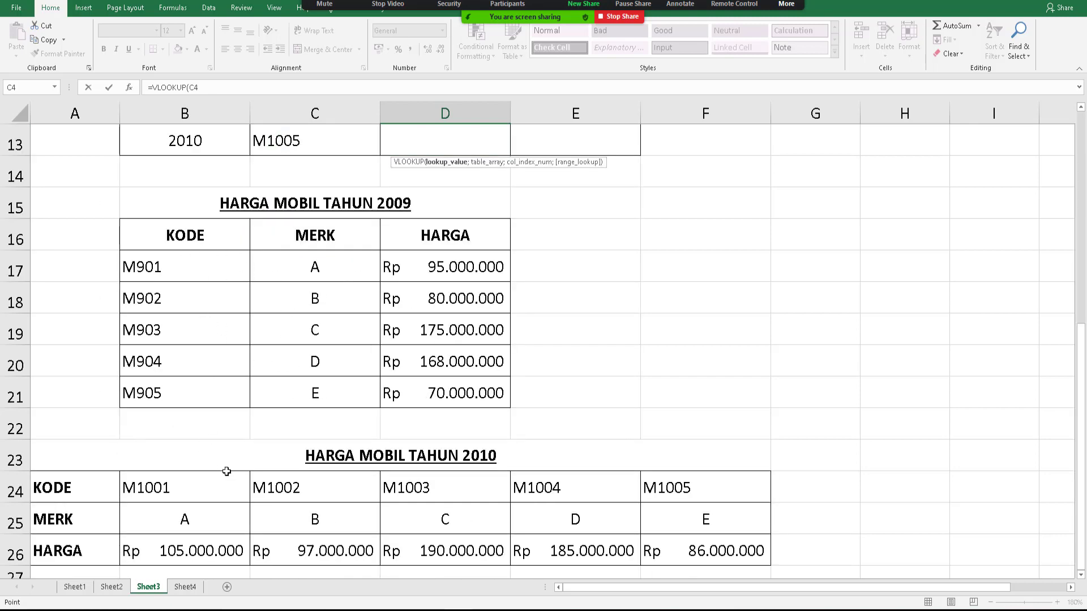
scroll(238, 470, "up", 1)
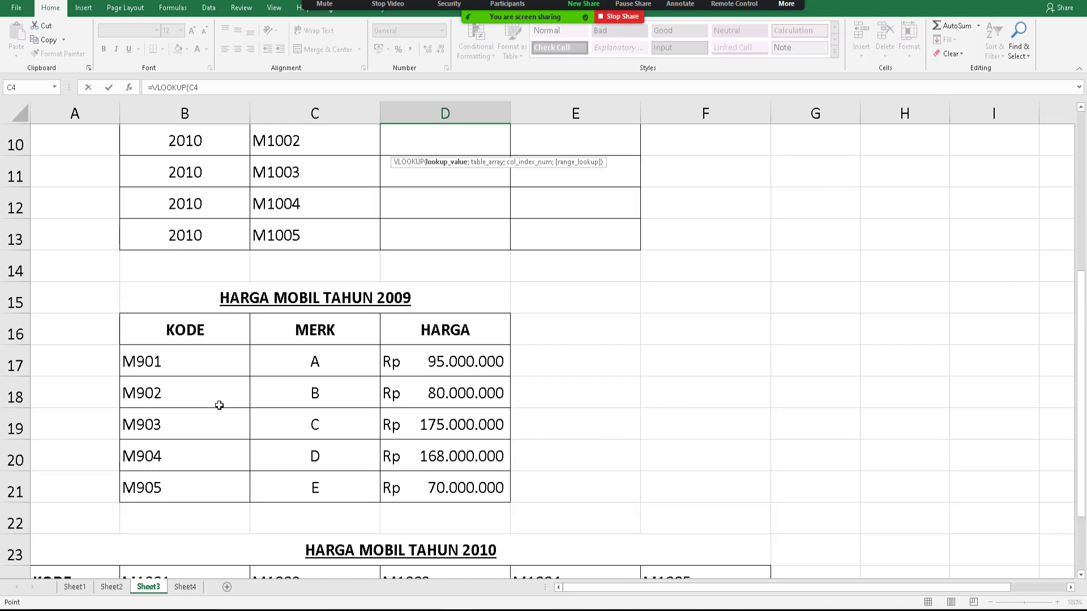
scroll(277, 359, "up", 3)
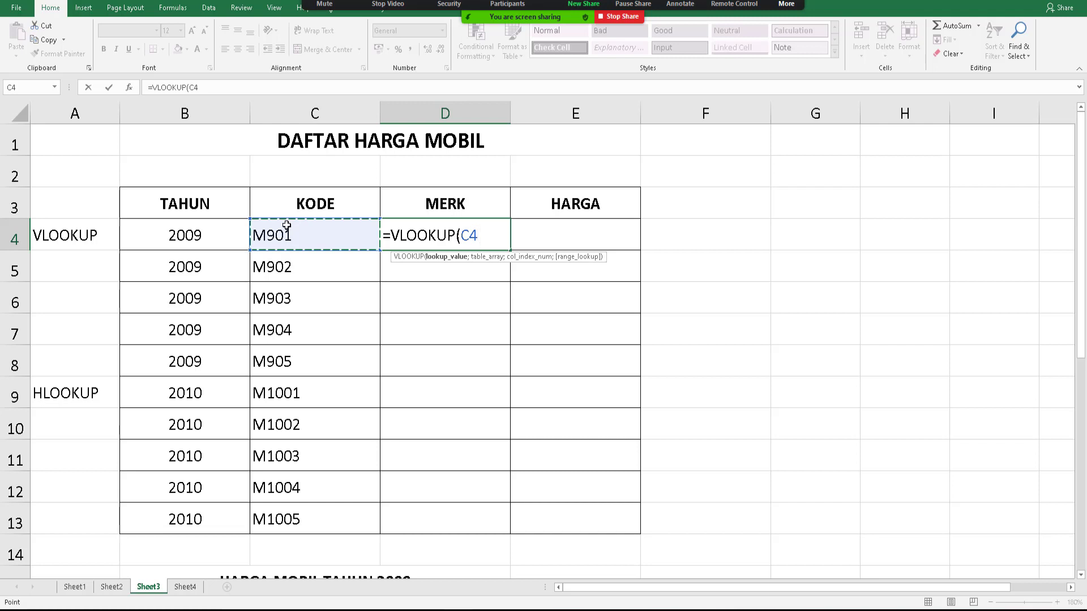
scroll(172, 492, "down", 2)
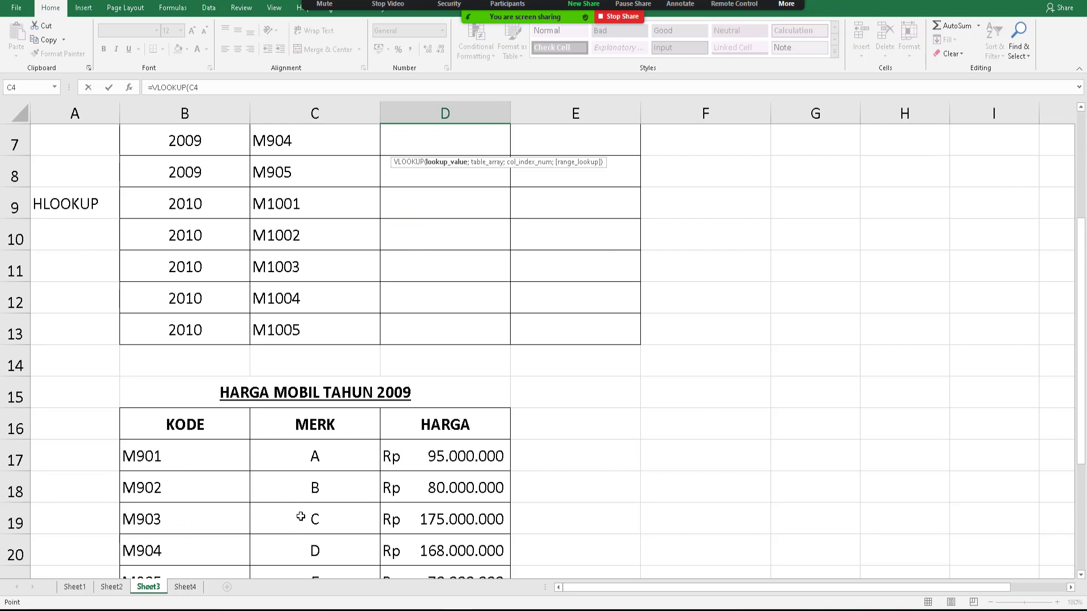
scroll(345, 507, "up", 2)
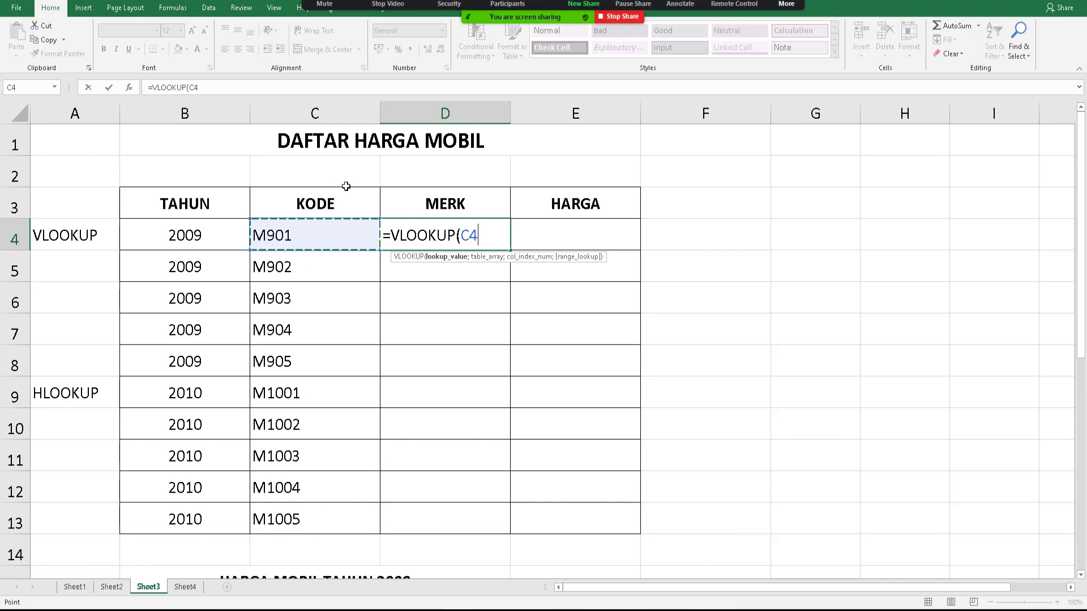
type(";")
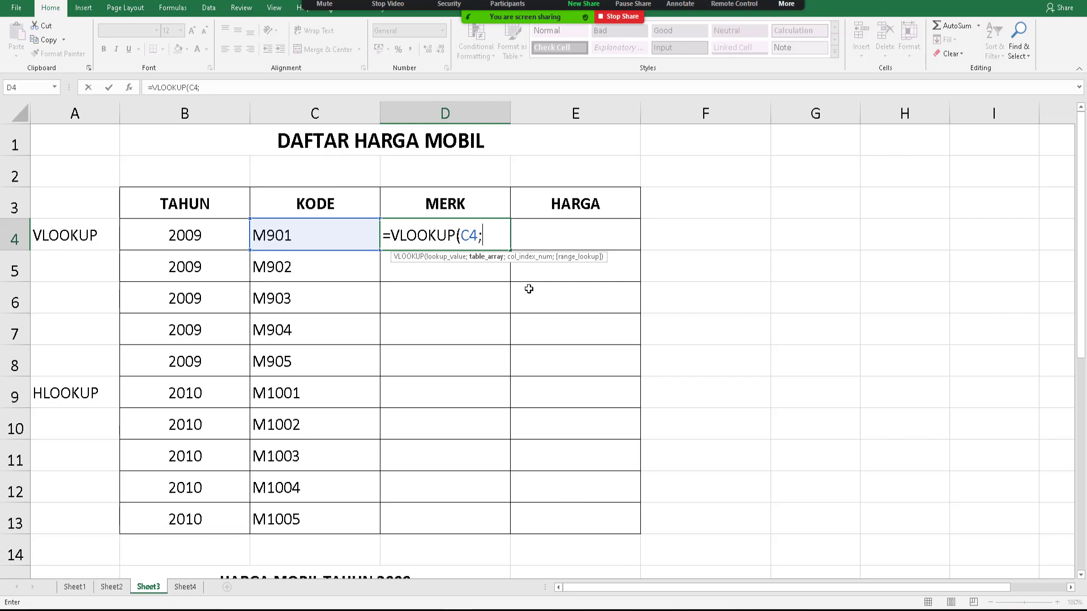
- Set the table array of the D4 formula to B17:D21, the data rows of the HARGA MOBIL TAHUN 2009 table
scroll(528, 289, "down", 1)
scroll(529, 289, "up", 1)
scroll(522, 296, "down", 4)
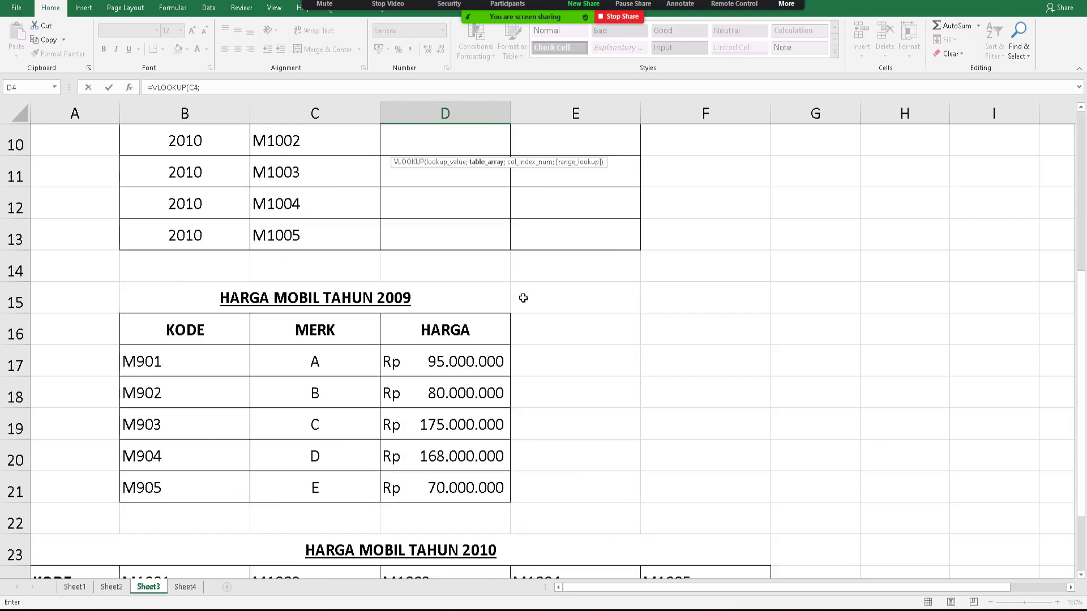
scroll(519, 297, "up", 4)
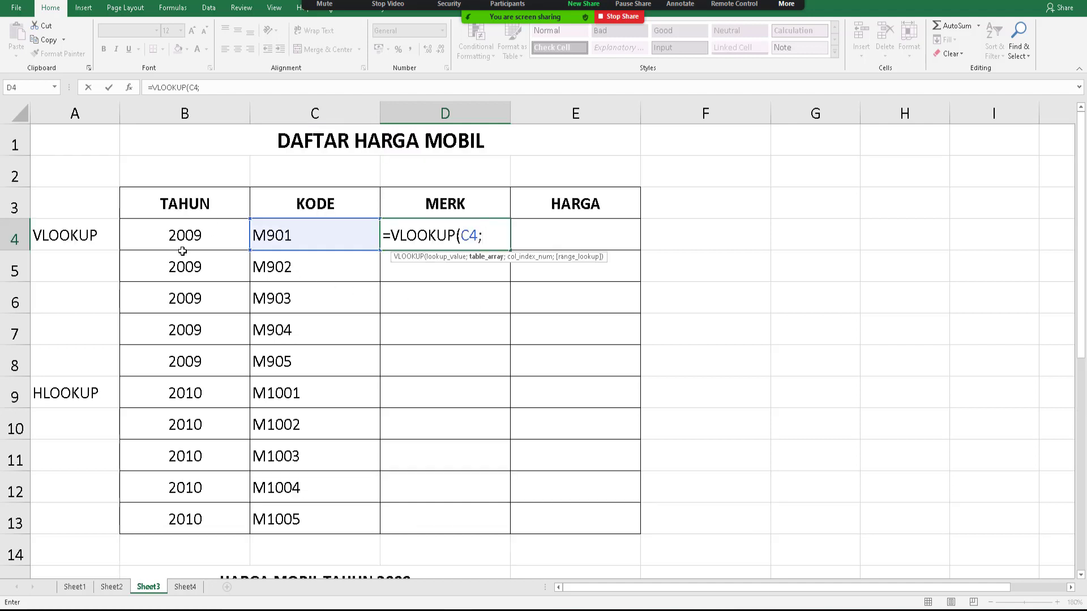
scroll(338, 274, "down", 1)
scroll(338, 274, "down", 2)
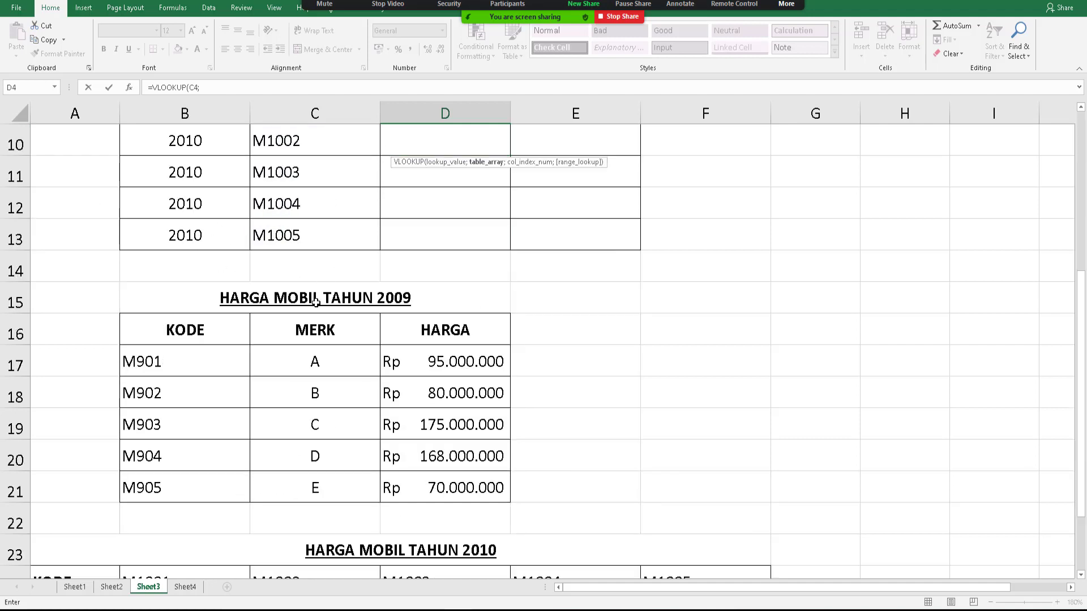
left_click_drag(189, 356, 462, 494)
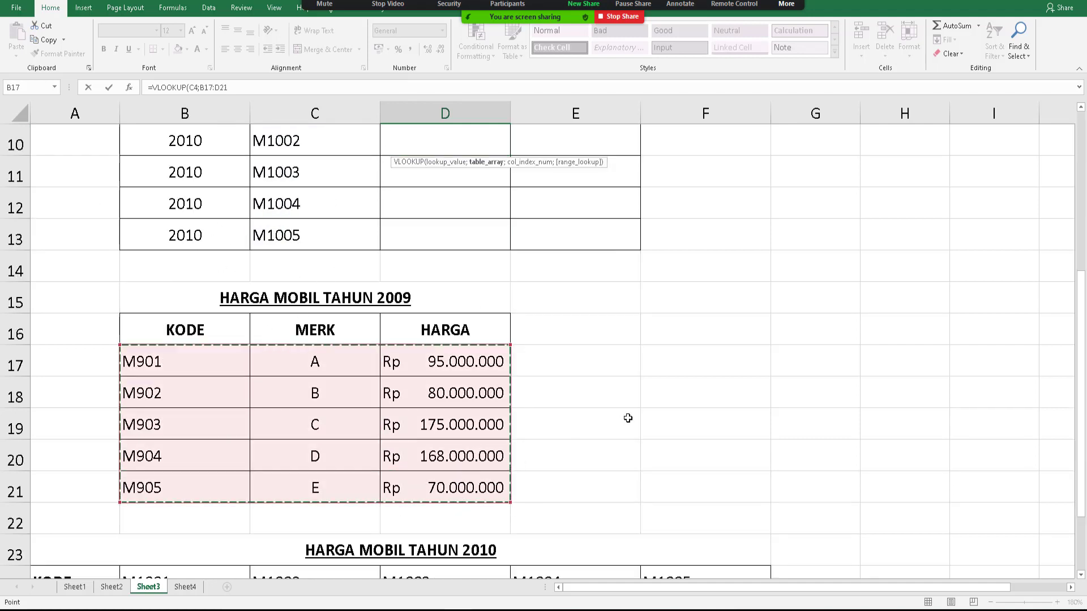
scroll(636, 407, "up", 3)
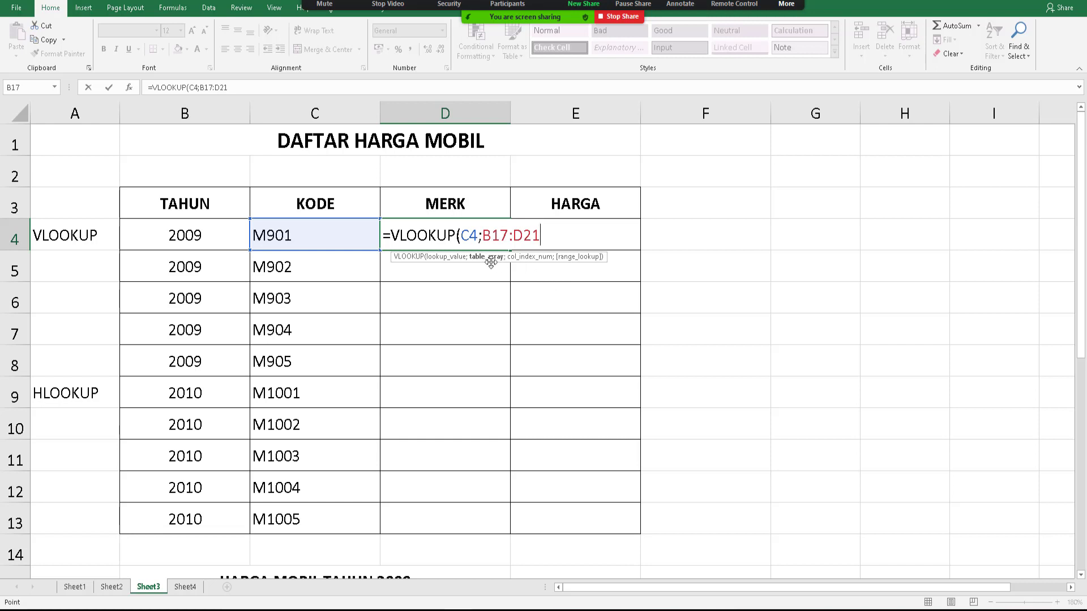
- Make the formula's table array reference absolute as $B$17:$D$21
left_click(443, 258)
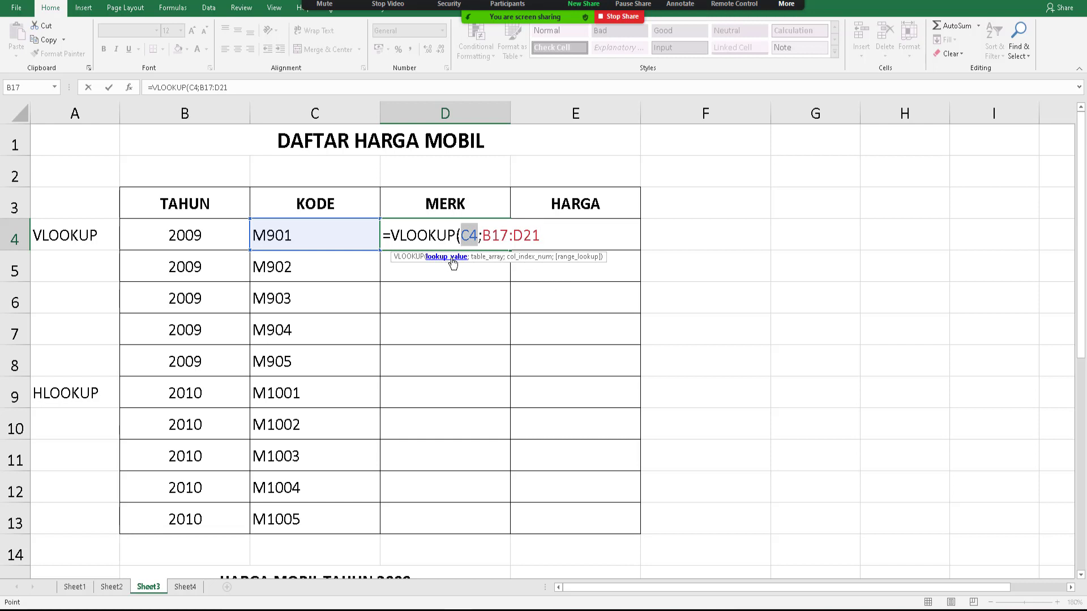
left_click(486, 258)
scroll(454, 321, "down", 1)
scroll(454, 321, "down", 2)
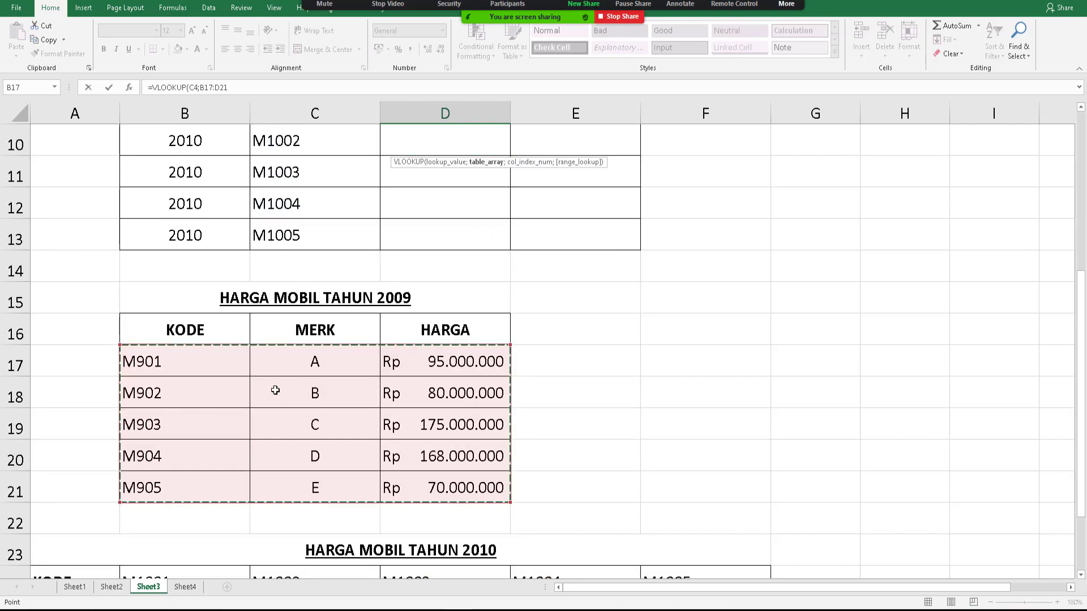
scroll(481, 382, "up", 3)
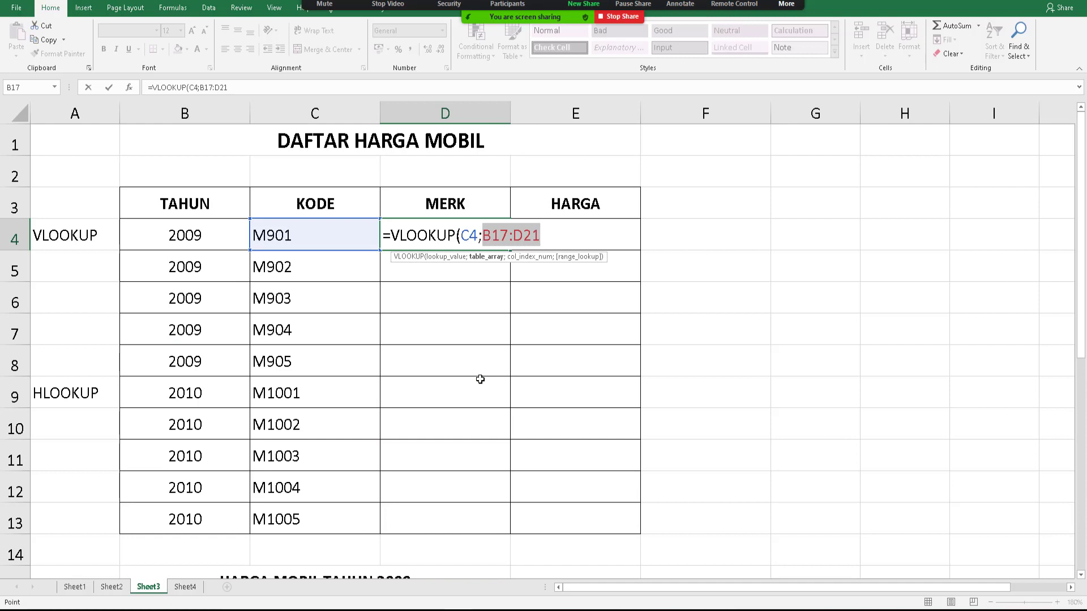
key("F4")
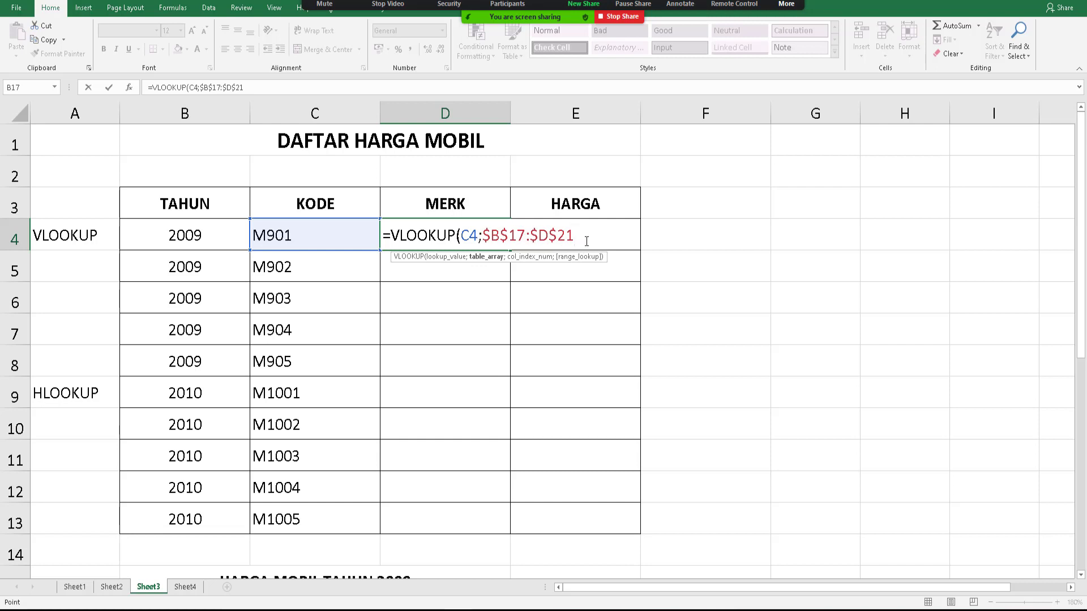
type(";")
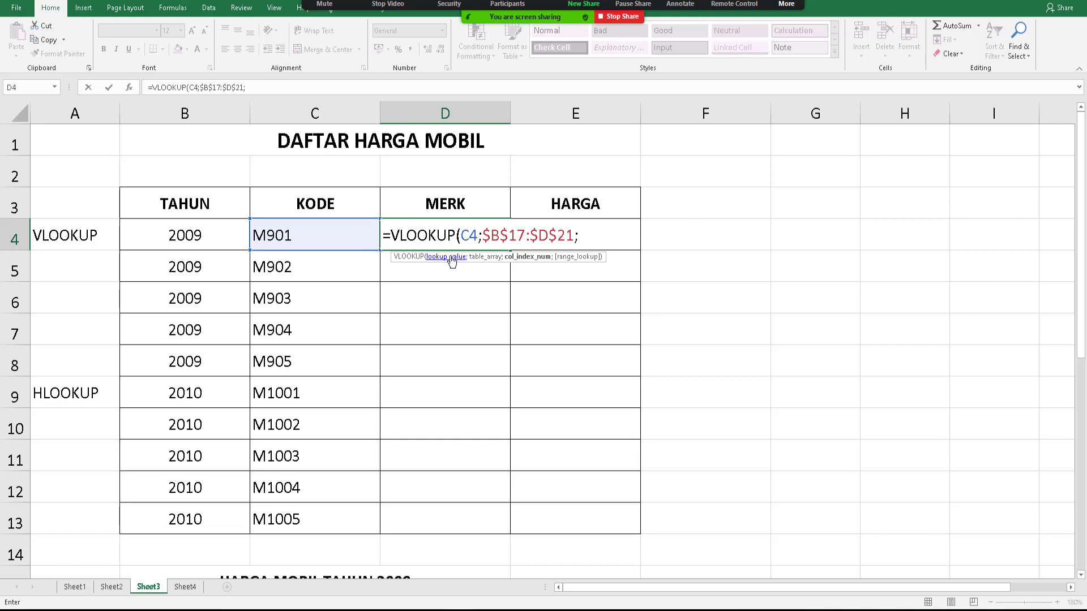
- Set the formula's column index to 2 to return the MERK column of the 2009 price table
scroll(369, 368, "down", 3)
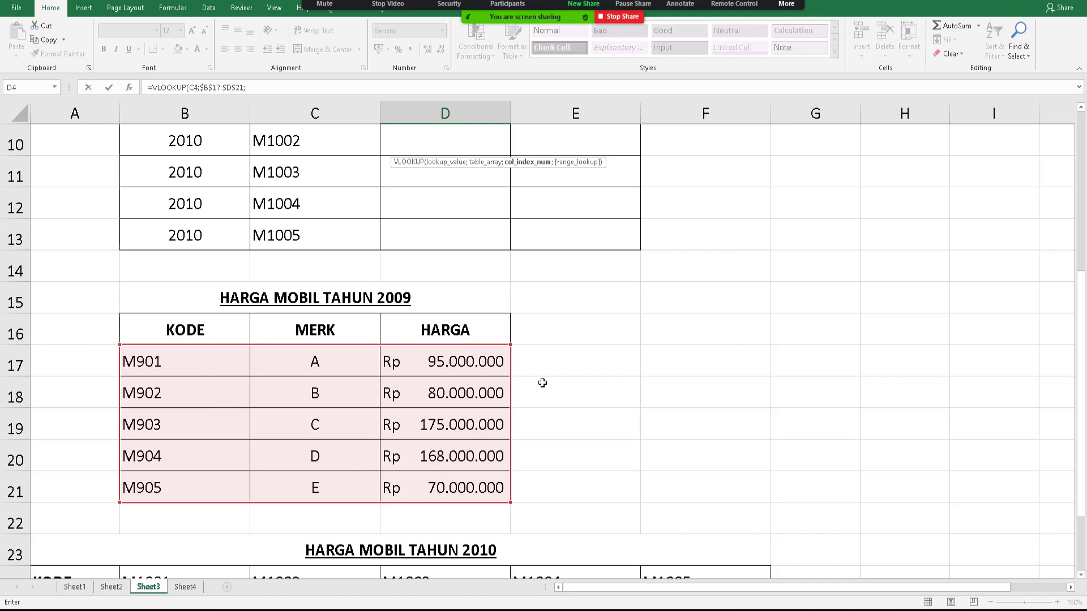
scroll(543, 383, "up", 3)
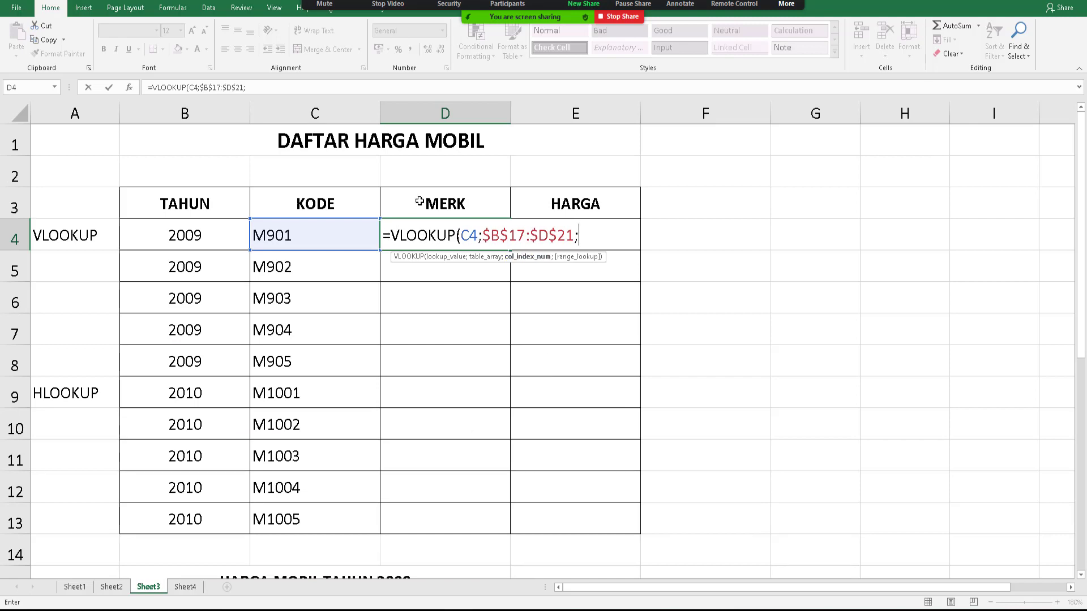
scroll(419, 374, "down", 4)
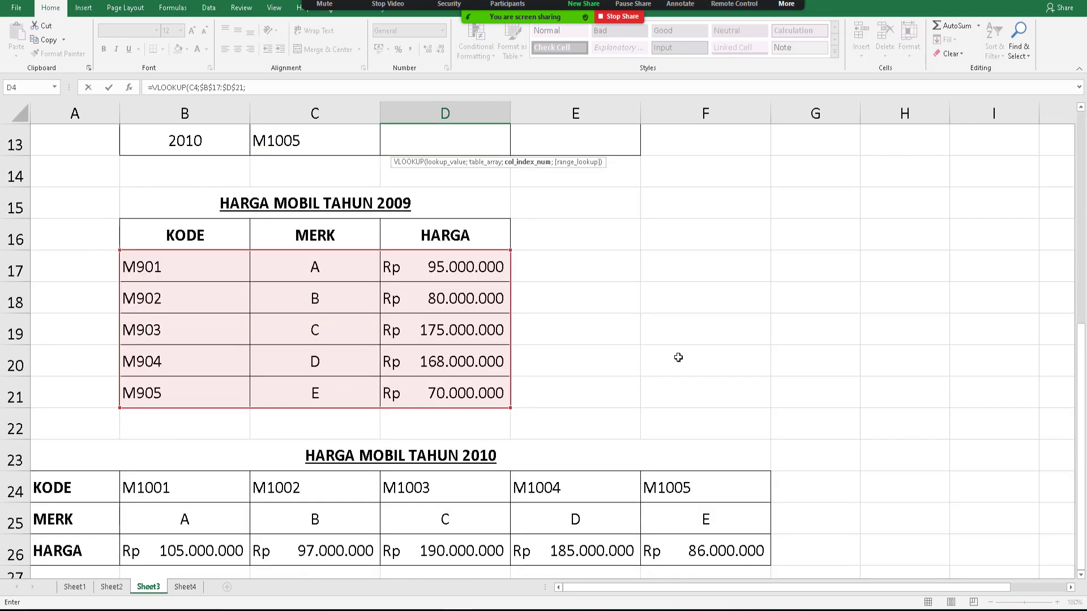
scroll(679, 357, "up", 4)
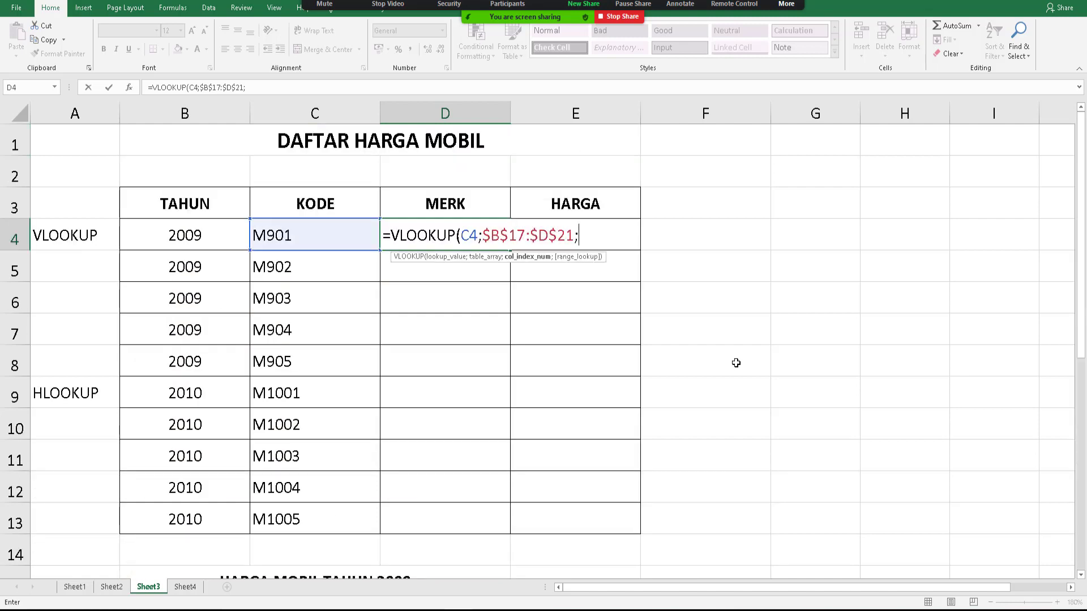
type("2")
- Set the formula's range lookup to 0 for an exact match and close its parenthesis
left_click(447, 257)
left_click(492, 258)
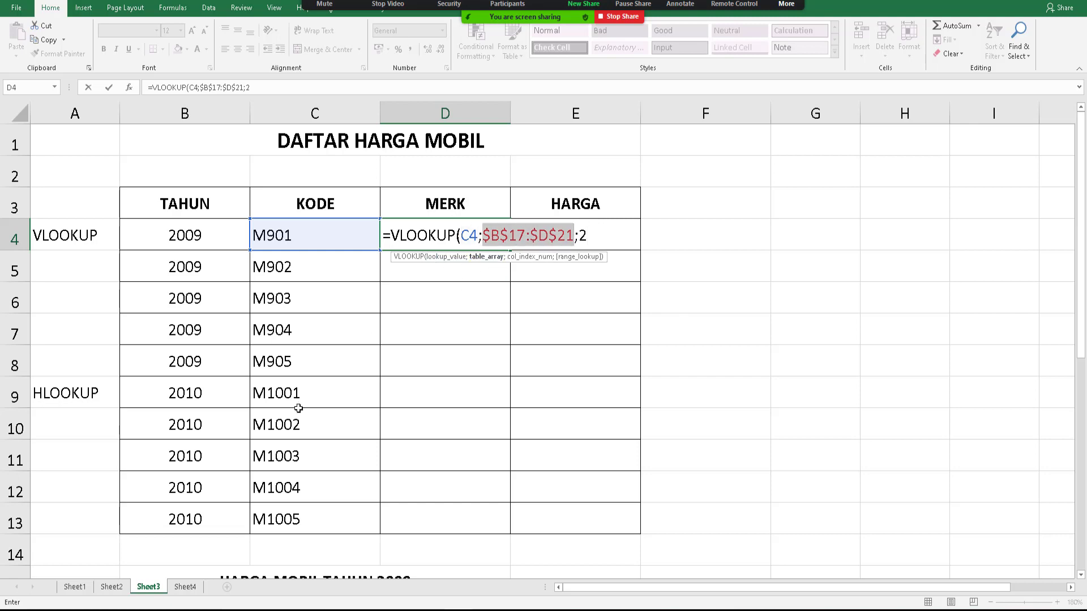
scroll(299, 409, "down", 3)
scroll(467, 411, "up", 3)
left_click(599, 242)
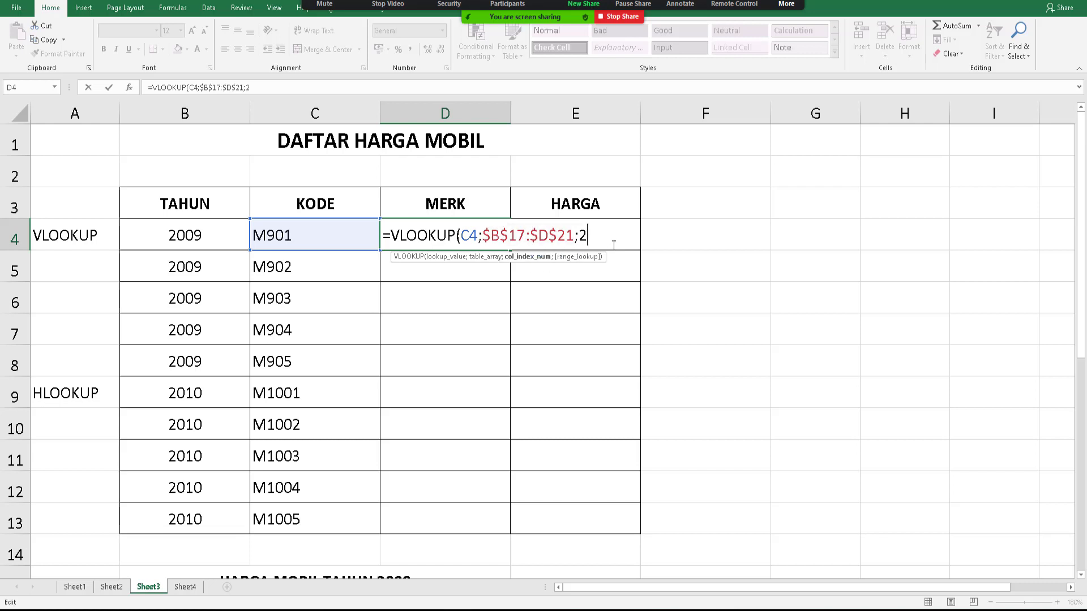
type(";0")
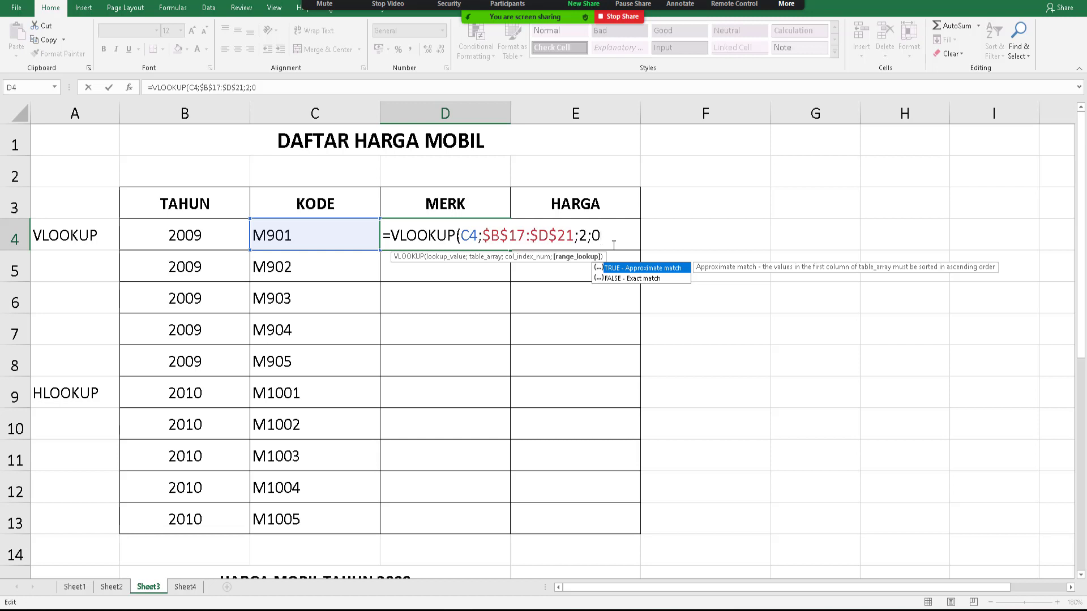
key("BackSpace")
type("1")
key("BackSpace")
type("0)")
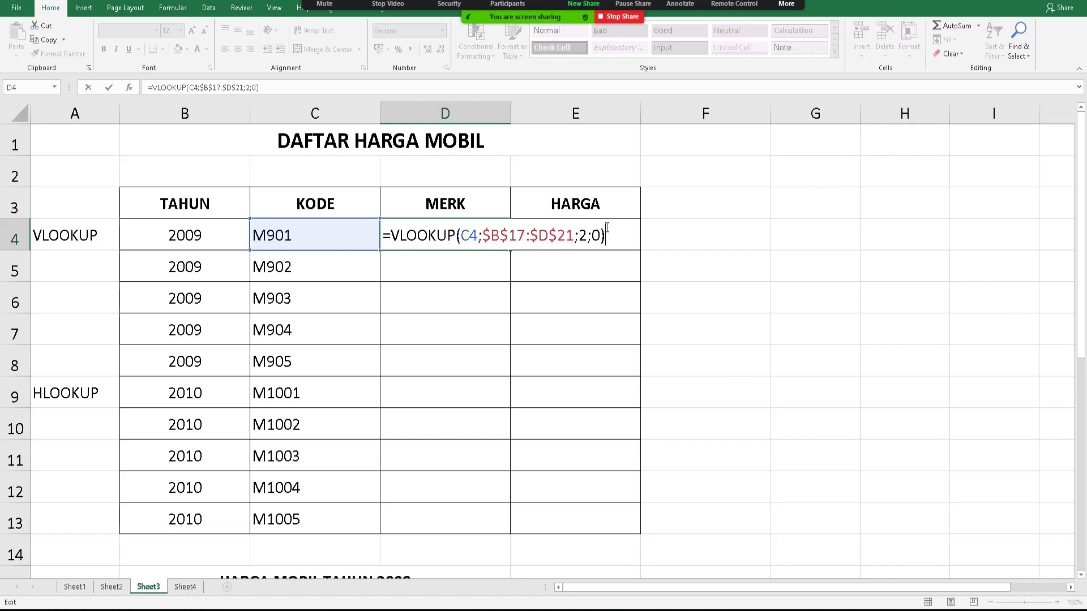
- Examine the D4 formula's arguments against the code in C4 and the highlighted 2009 price table
scroll(578, 256, "down", 5)
scroll(578, 261, "up", 3)
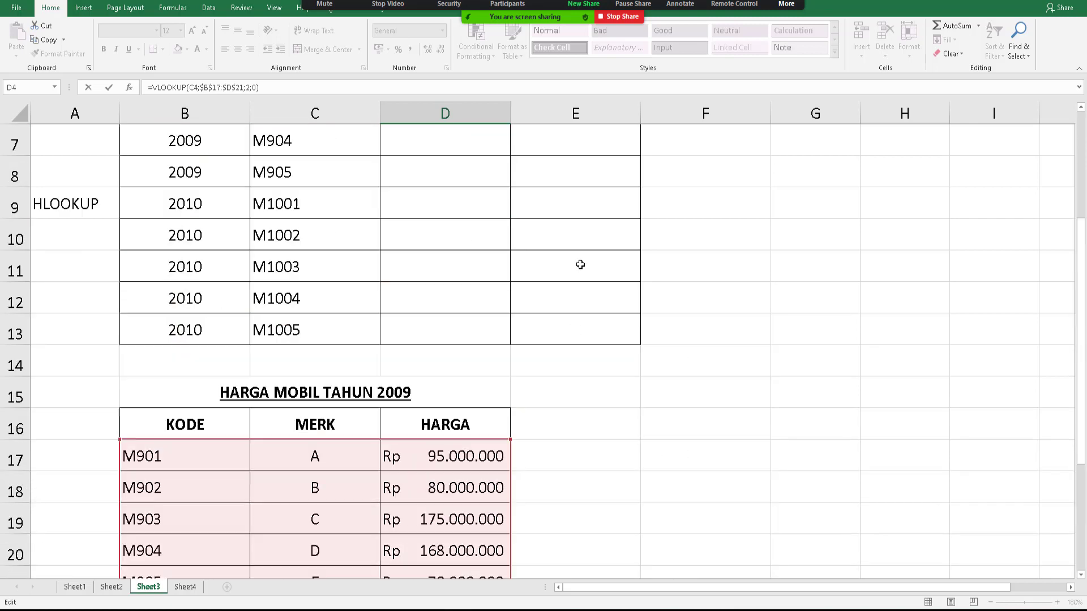
scroll(580, 265, "down", 3)
scroll(581, 264, "up", 5)
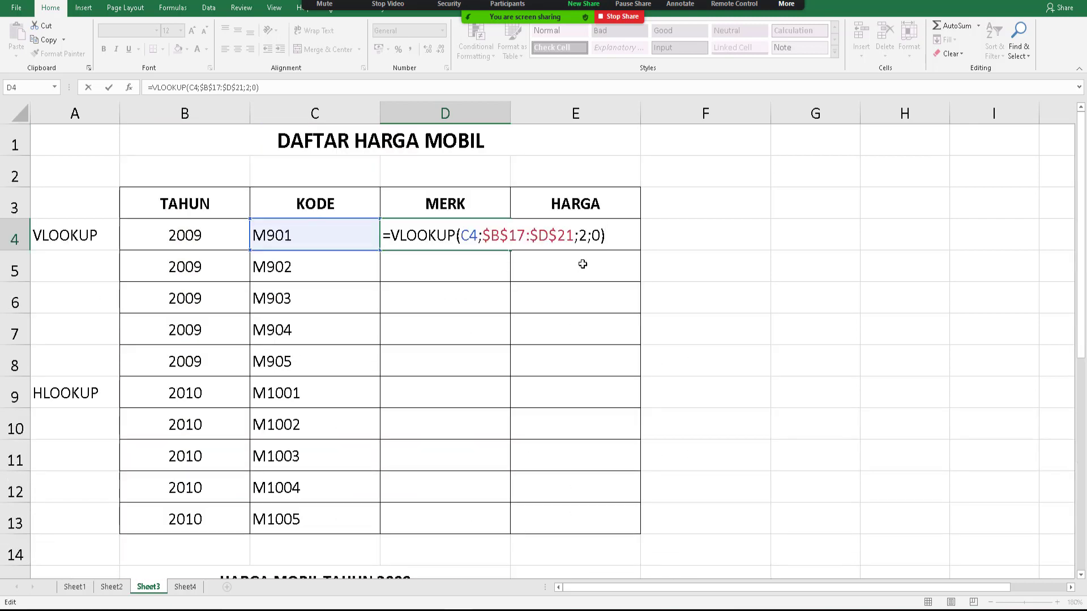
scroll(583, 264, "down", 2)
scroll(583, 264, "down", 1)
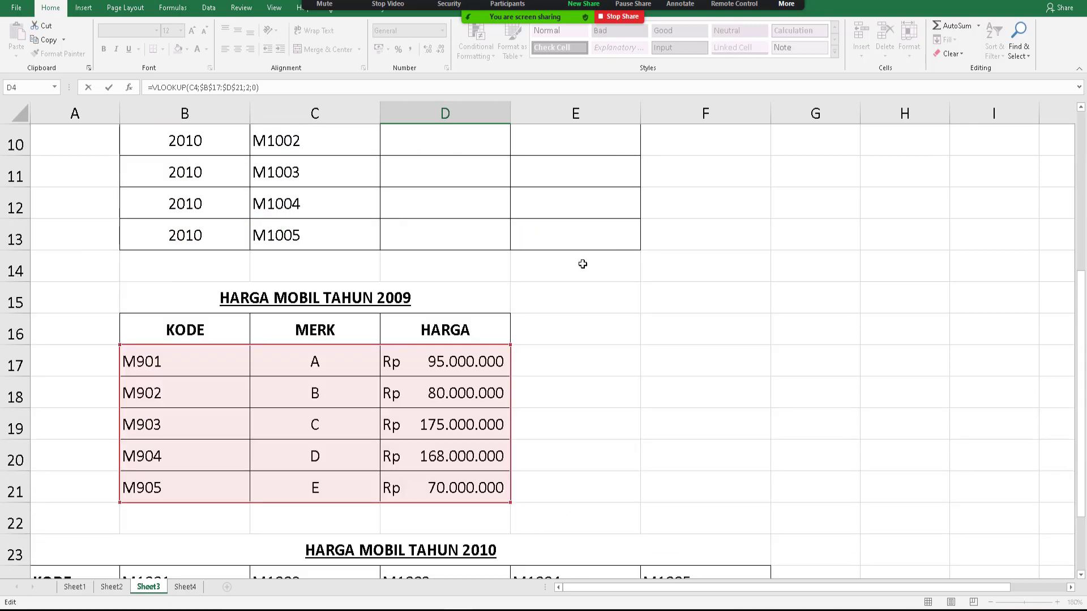
scroll(582, 263, "up", 3)
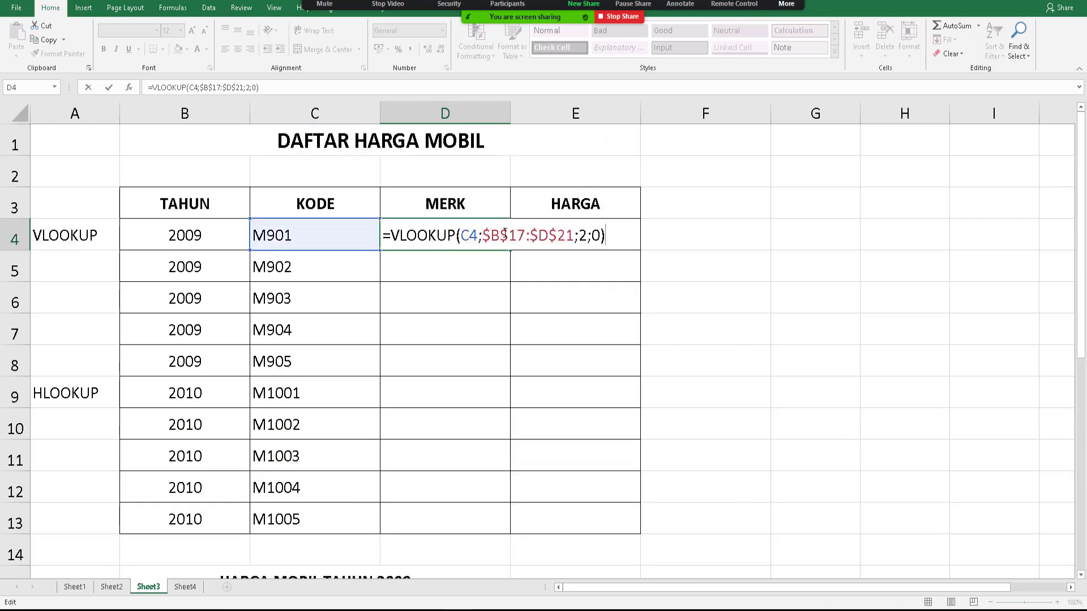
scroll(507, 281, "down", 3)
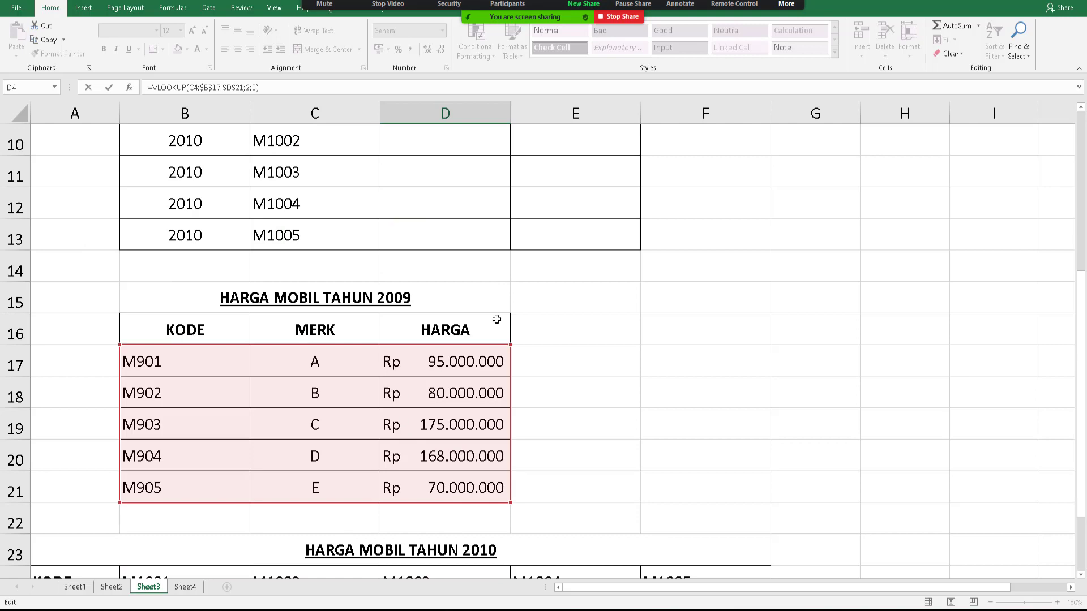
scroll(494, 295, "up", 3)
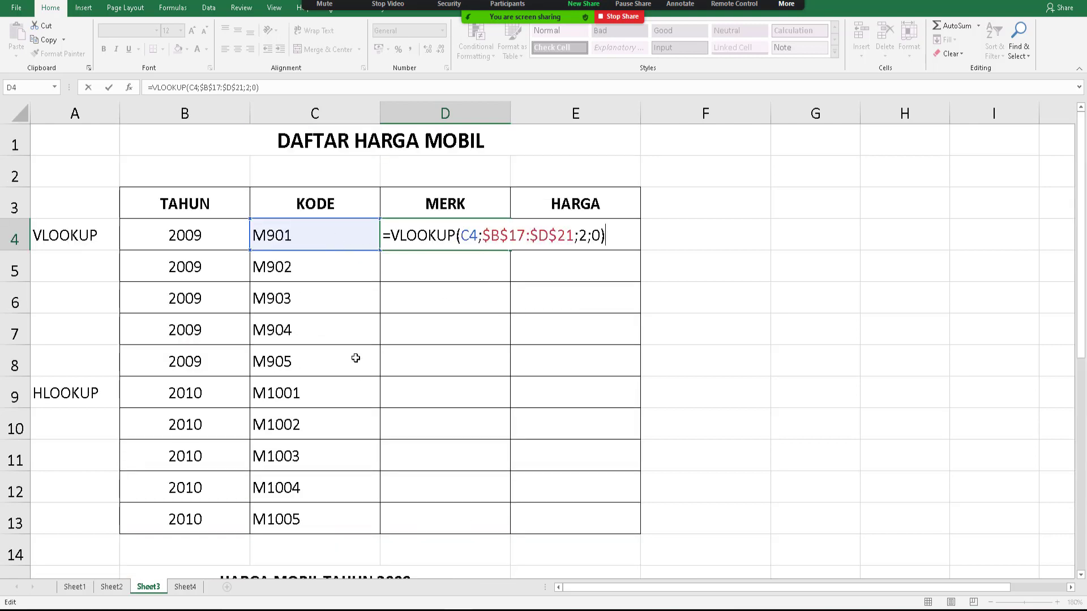
scroll(424, 379, "down", 2)
scroll(359, 376, "up", 2)
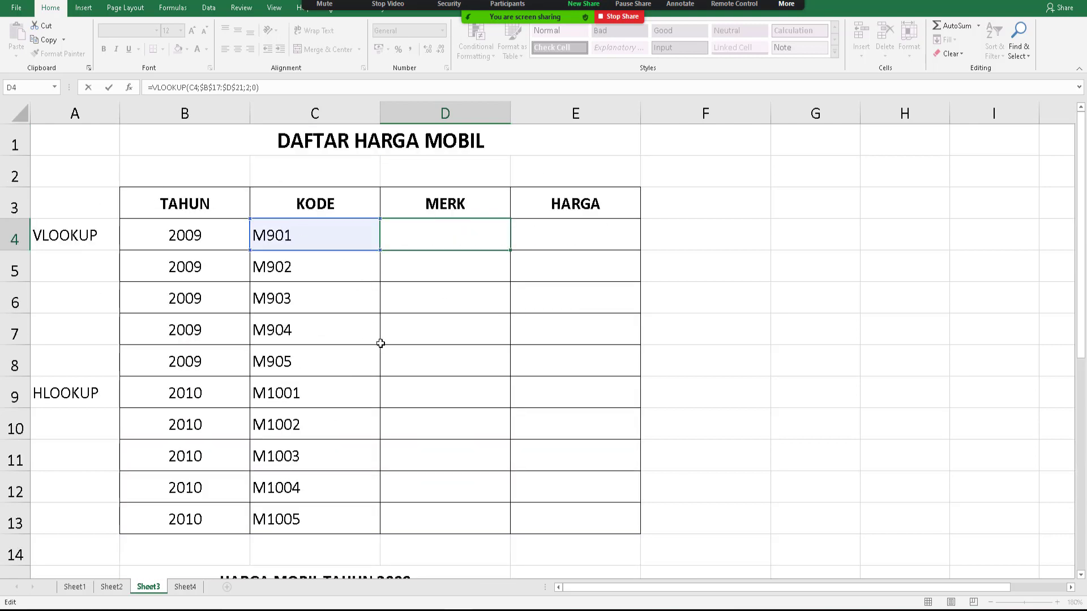
- Cycle the table array reference in the D4 formula to relative B17:D21 and back to absolute $B$17:$D$21
scroll(382, 345, "down", 3)
scroll(474, 298, "up", 3)
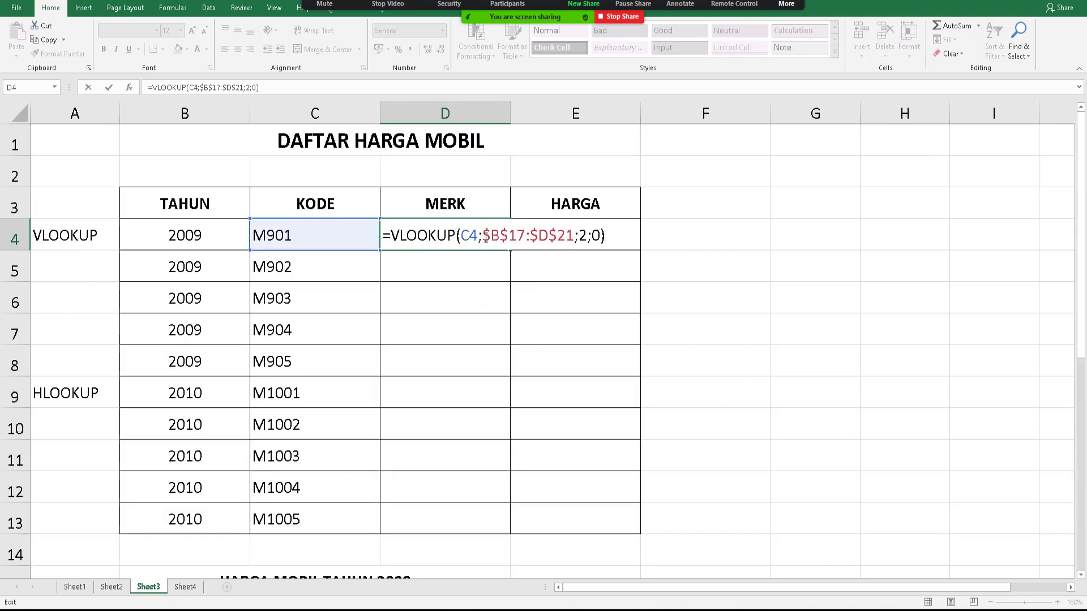
left_click_drag(483, 235, 574, 245)
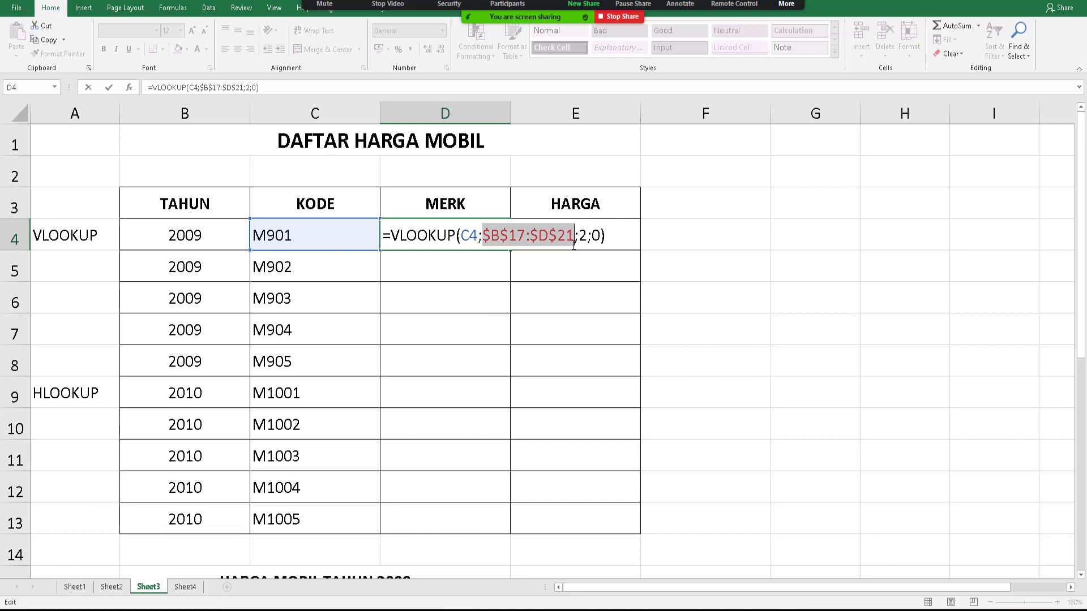
key("F4")
key("F4")
key("F4")
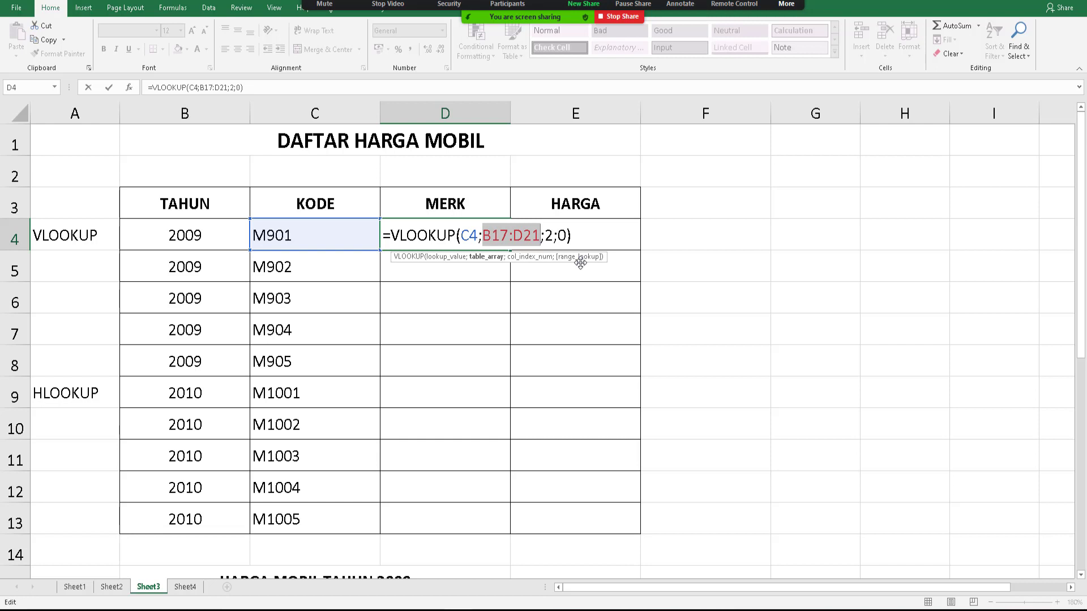
key("F4")
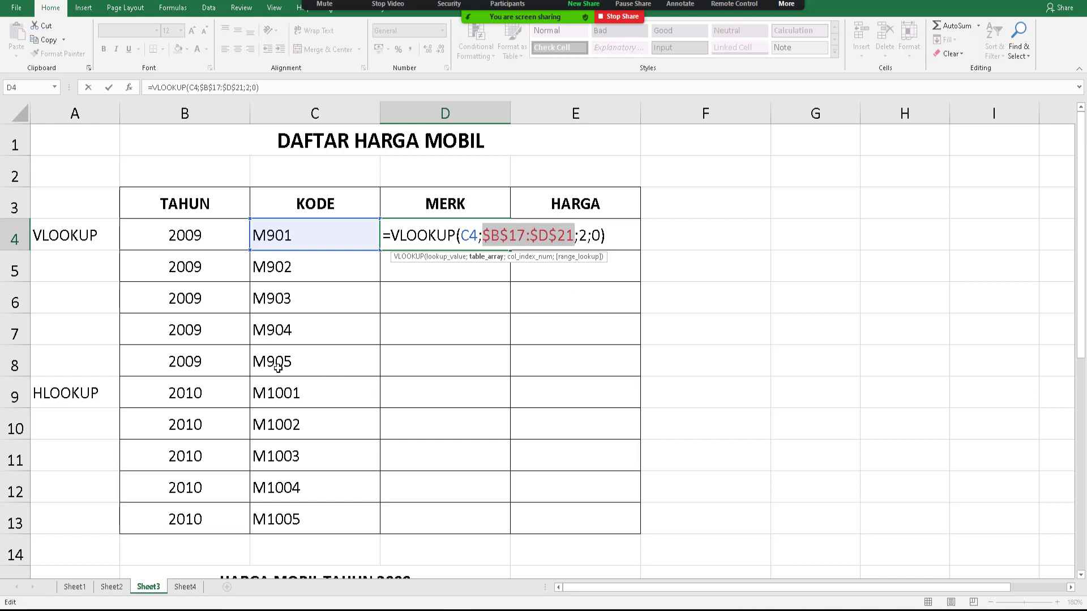
- Compare the D4 formula's lookup value and table array with the KODE column and the 2009 and 2010 price tables
scroll(499, 353, "down", 3)
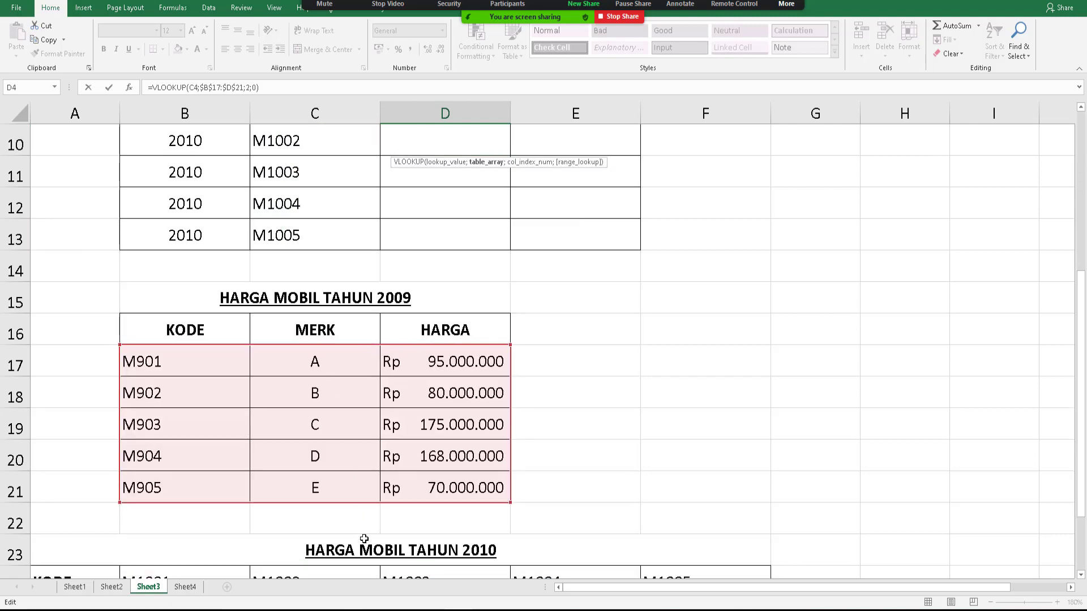
scroll(436, 399, "up", 3)
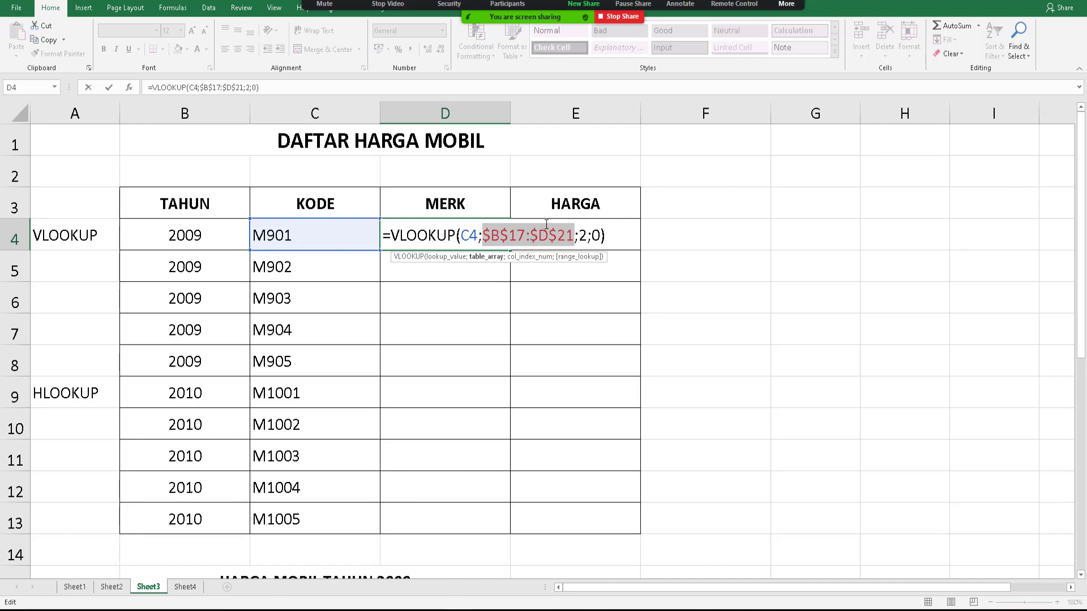
double_click(468, 236)
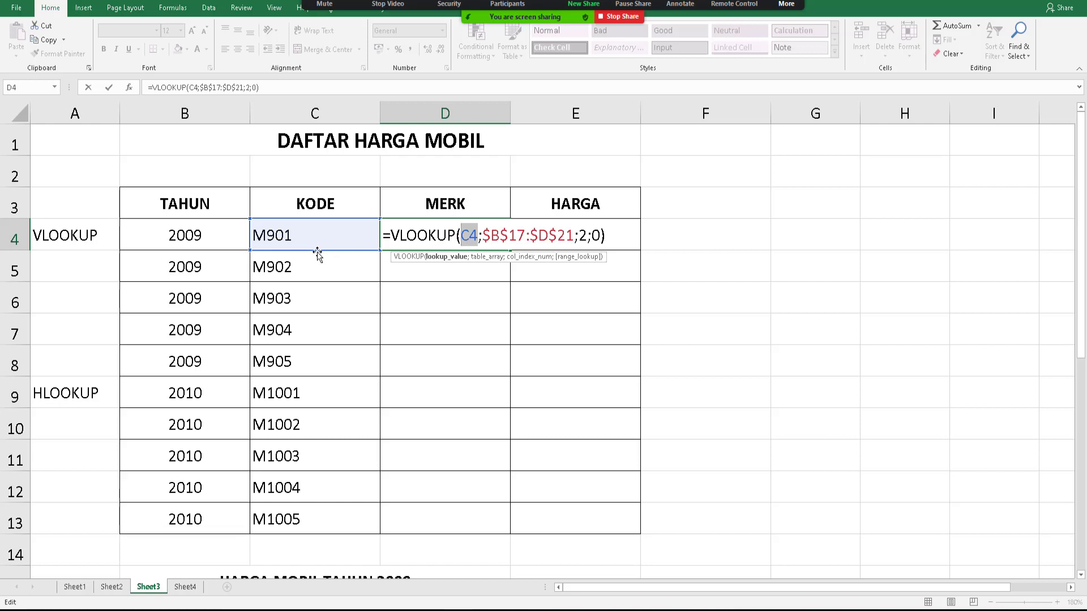
scroll(300, 298, "down", 3)
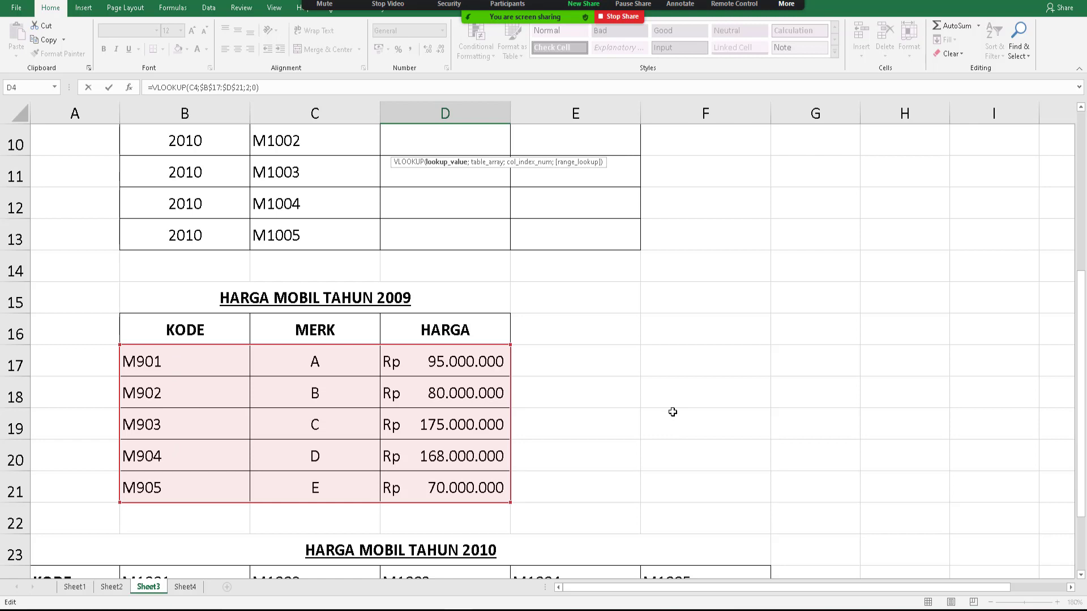
scroll(673, 411, "up", 3)
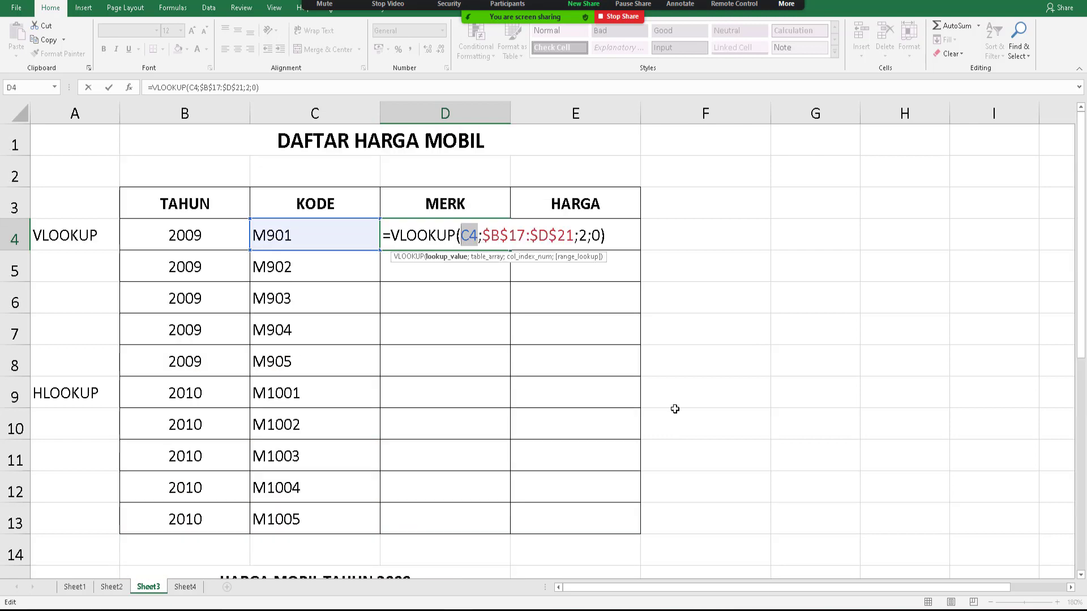
scroll(572, 447, "down", 4)
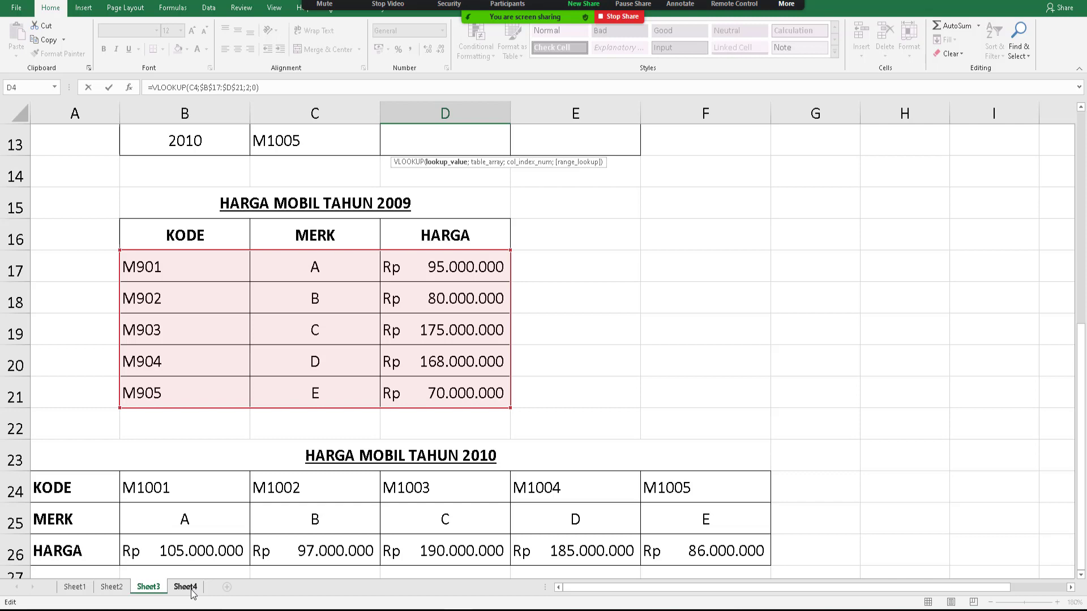
scroll(246, 452, "up", 4)
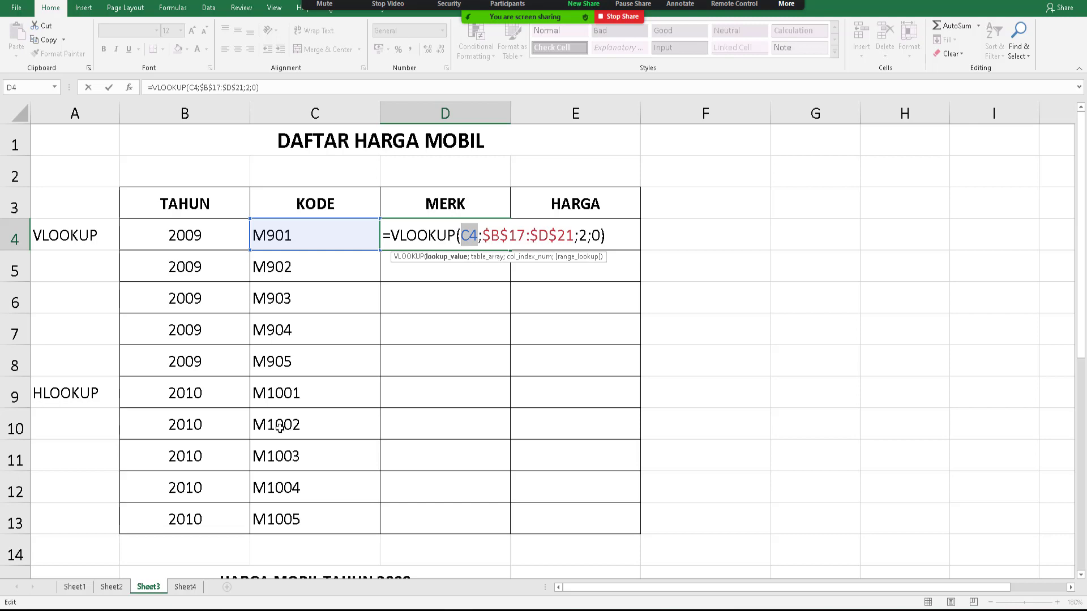
scroll(279, 427, "down", 2)
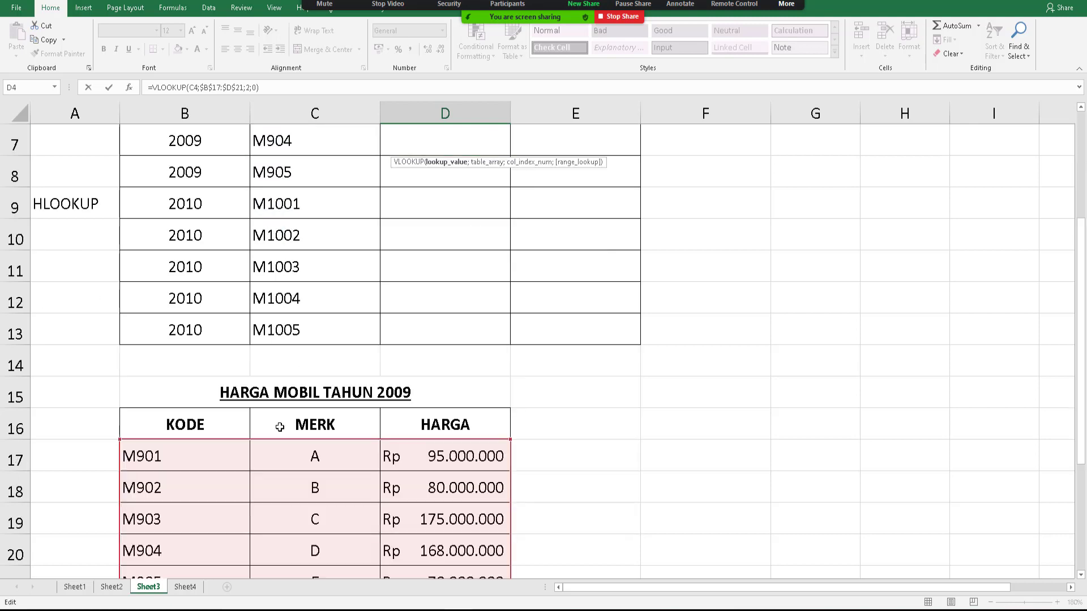
scroll(280, 428, "down", 2)
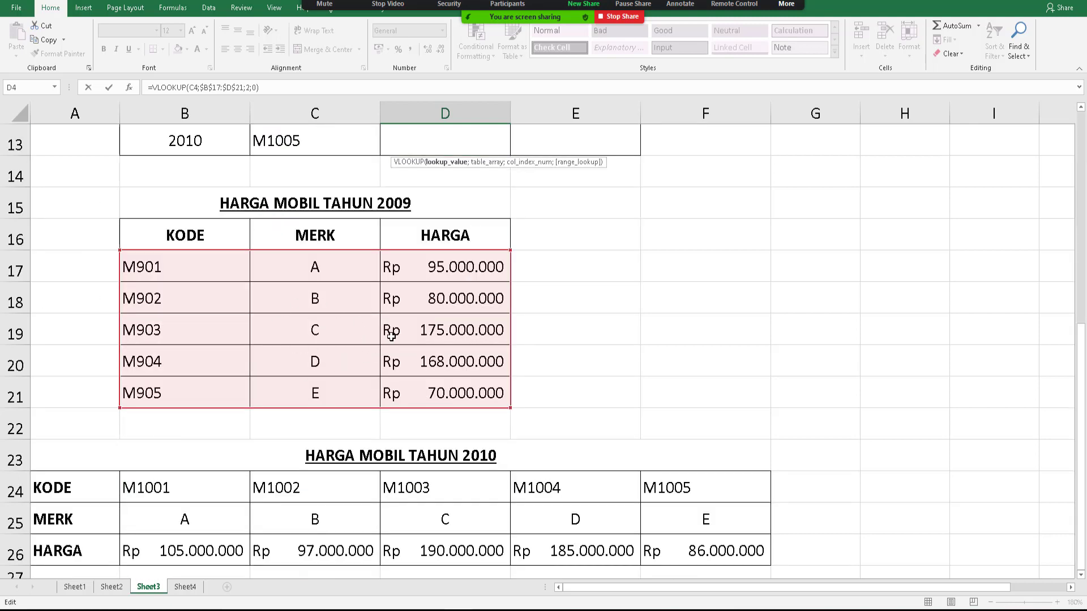
scroll(368, 333, "up", 3)
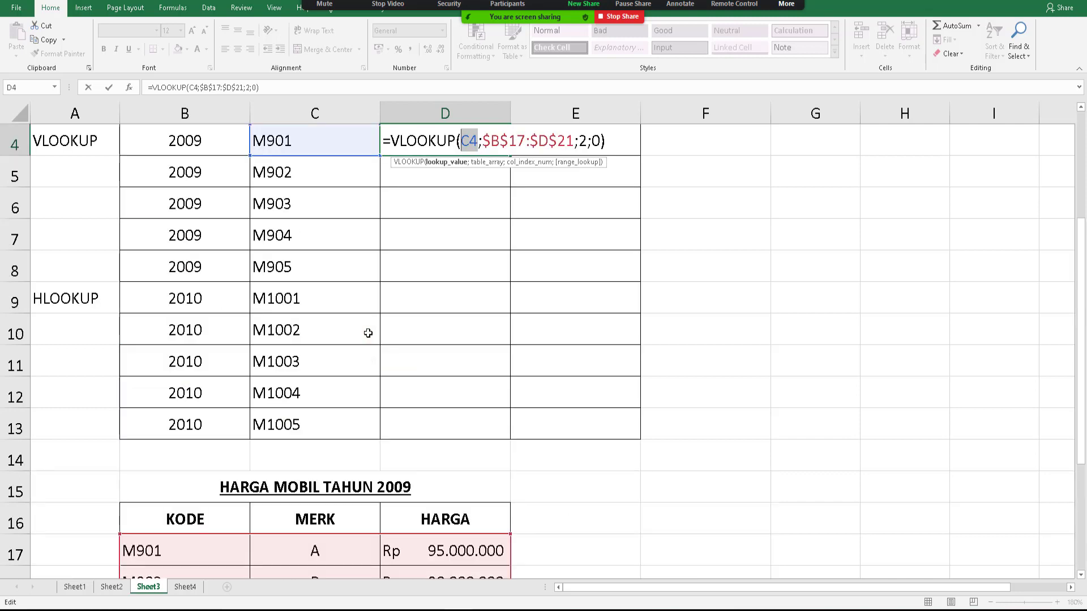
scroll(368, 333, "up", 1)
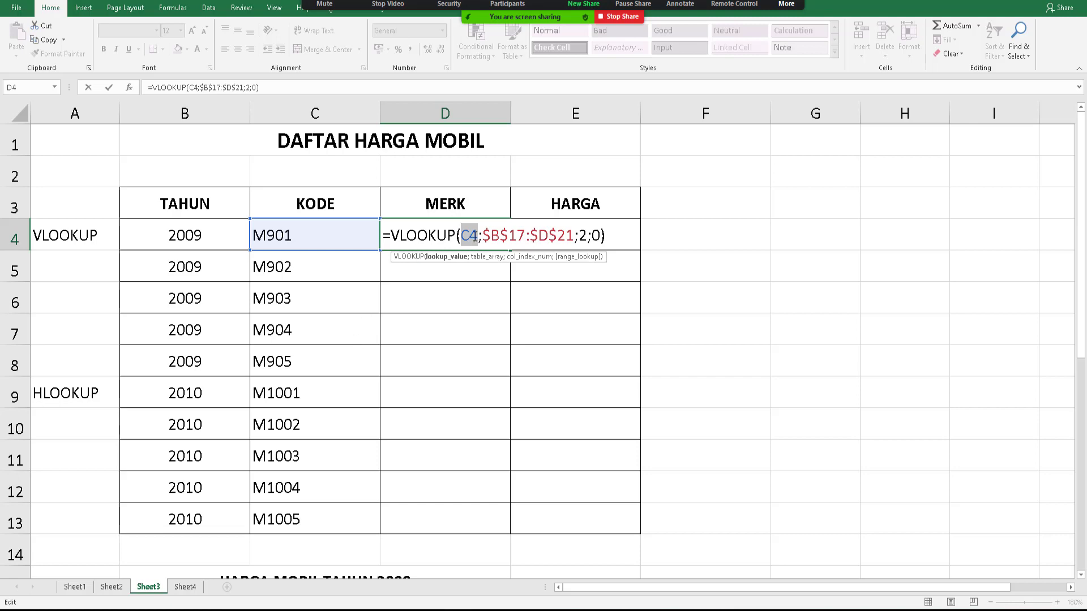
scroll(464, 341, "down", 4)
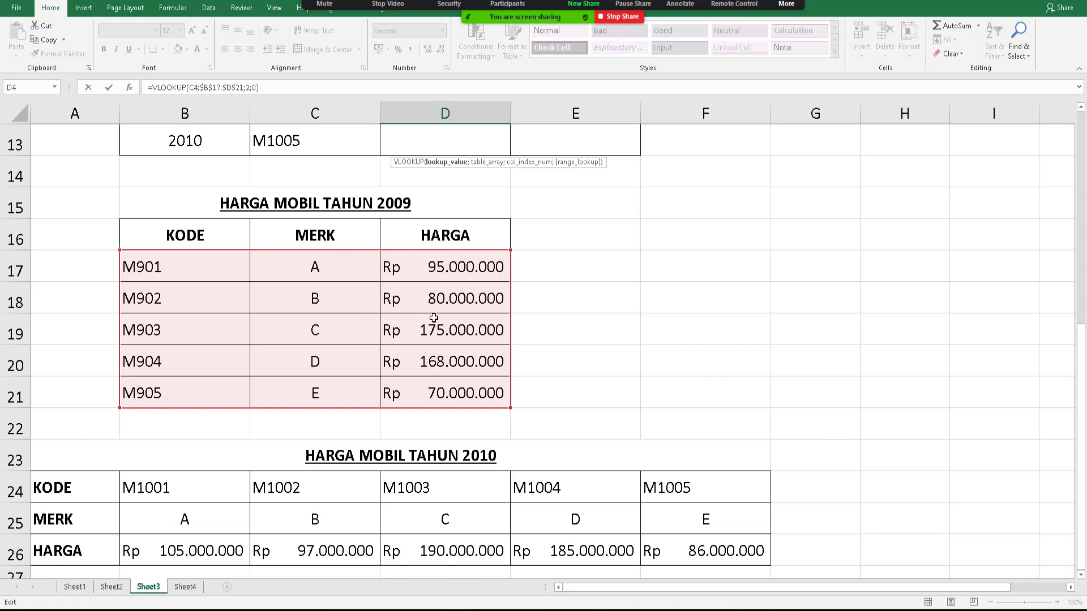
scroll(436, 317, "up", 4)
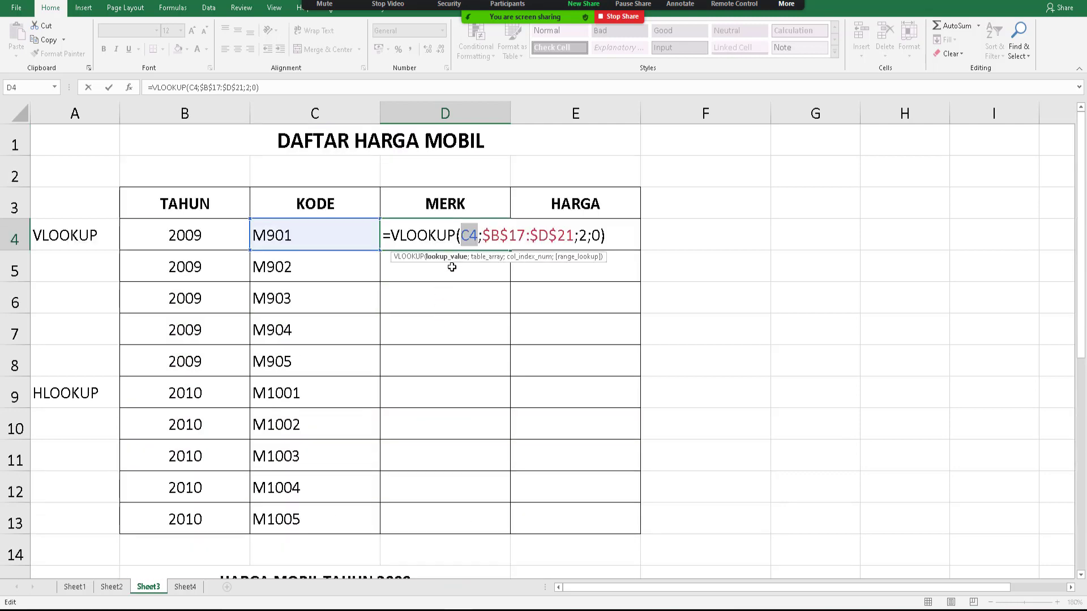
- Enter the VLOOKUP formula in D4 and fill it down the MERK column through D8
left_click(457, 235)
left_click_drag(460, 234, 477, 237)
key("Return")
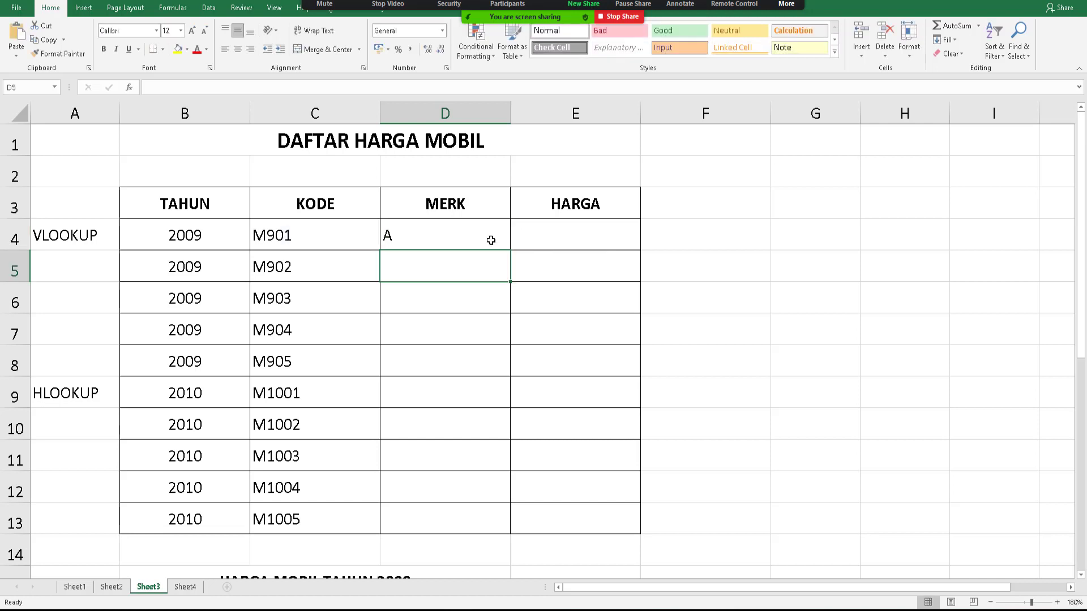
left_click(500, 243)
left_click_drag(509, 250, 498, 374)
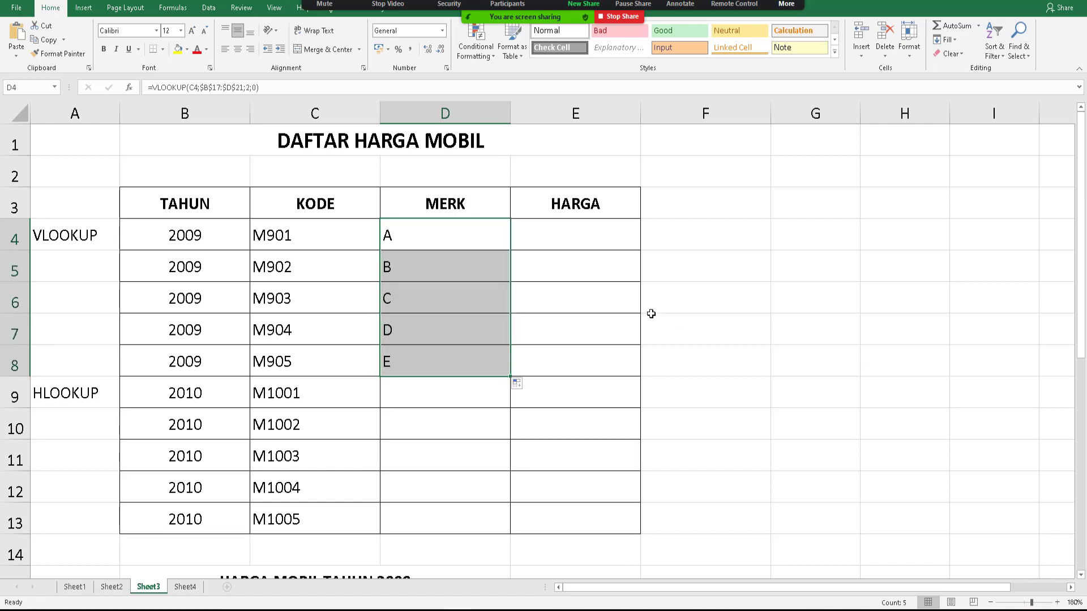
- Change the MERK of M903 in the 2009 price table to Z and check the lookup in D6
left_click(596, 316)
scroll(582, 315, "down", 4)
scroll(582, 316, "up", 4)
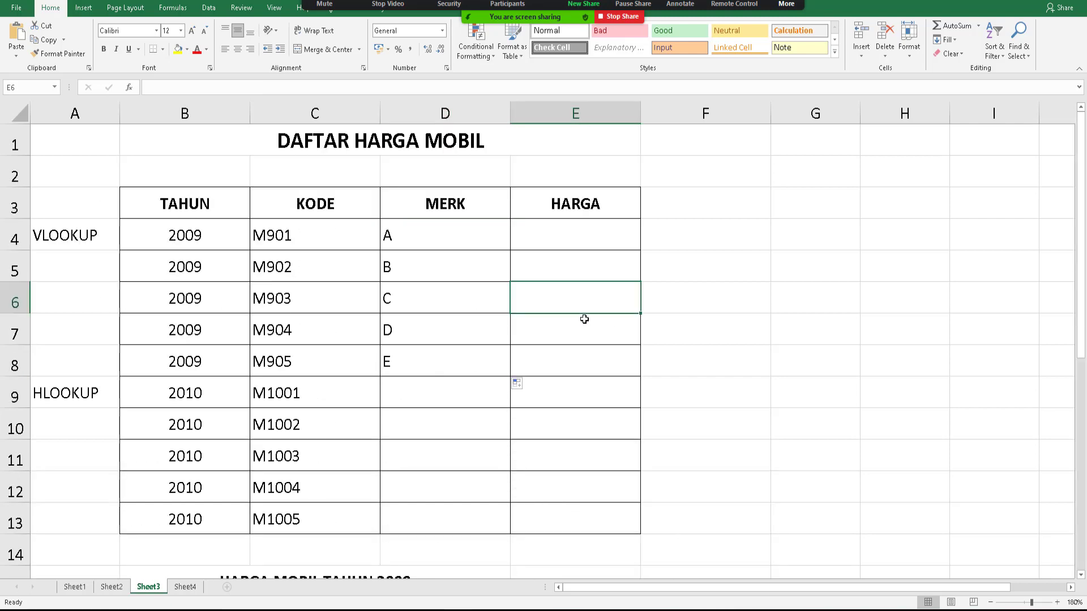
scroll(582, 315, "down", 3)
left_click(288, 422)
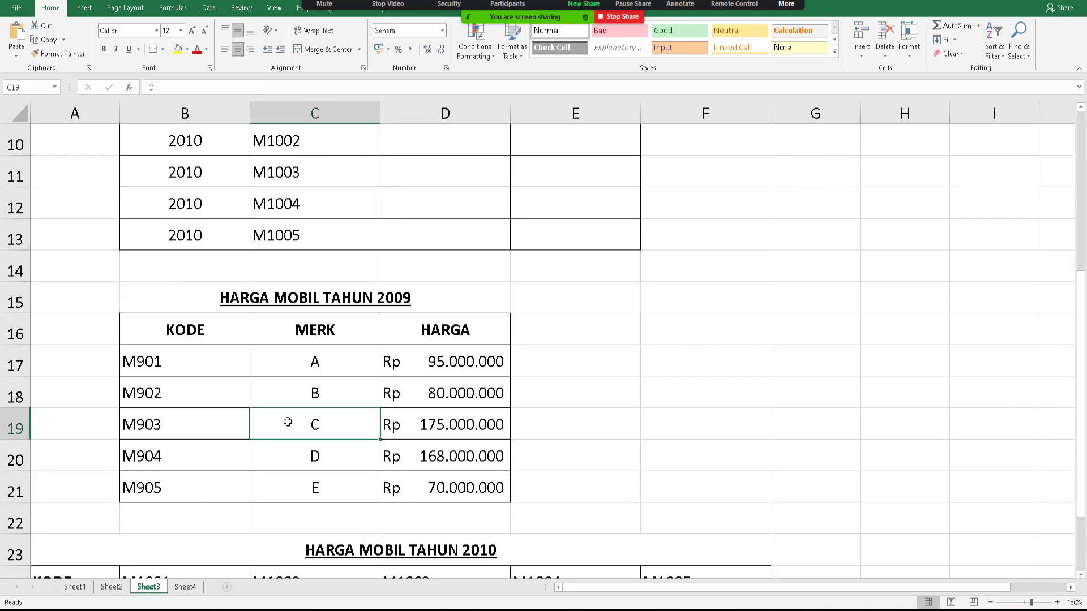
type("Z")
key("Return")
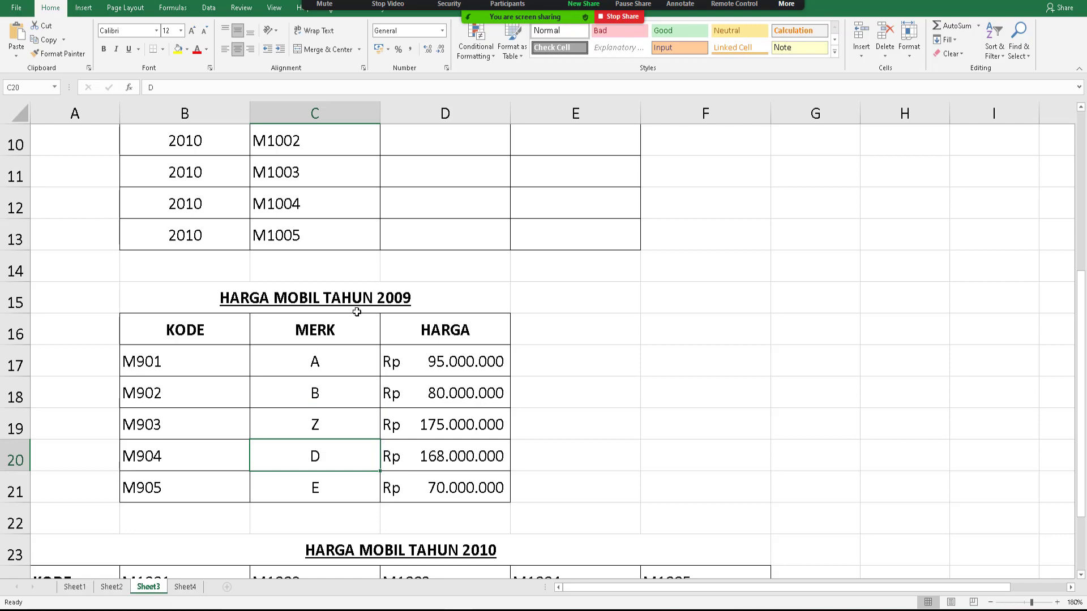
scroll(362, 305, "up", 3)
left_click(395, 307)
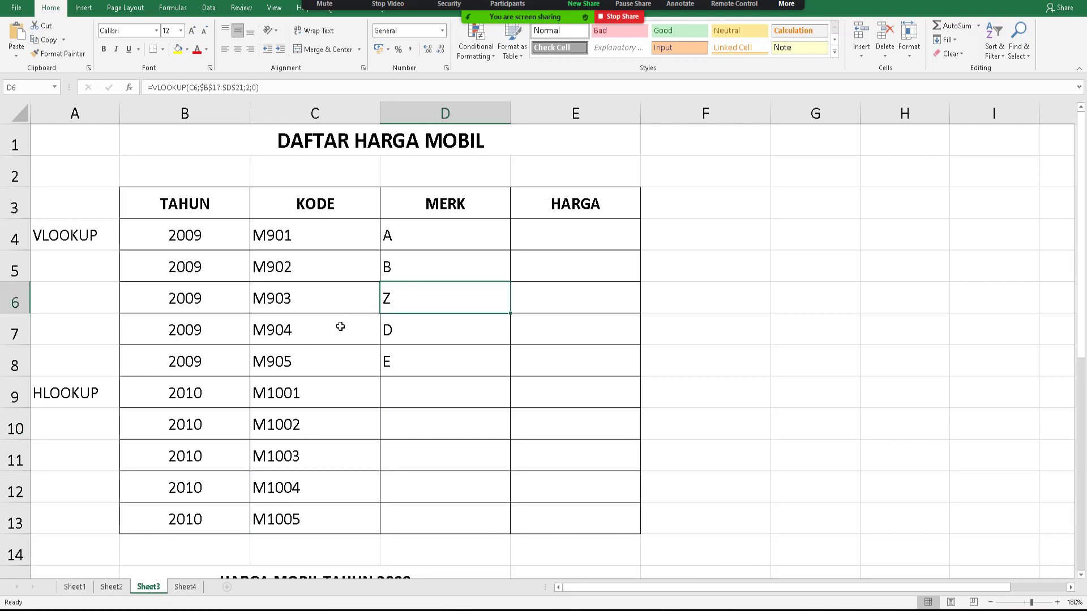
- Change the MERK of M901 in the 2009 price table to X and check the lookup in D4
scroll(340, 322, "down", 3)
left_click(301, 355)
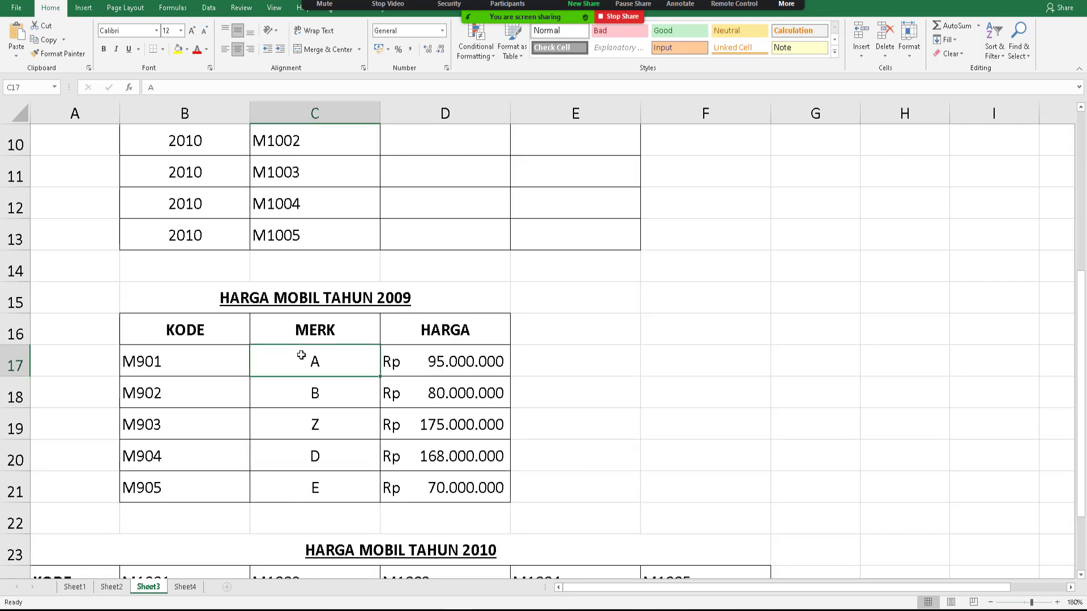
type("X")
key("Return")
scroll(331, 310, "up", 3)
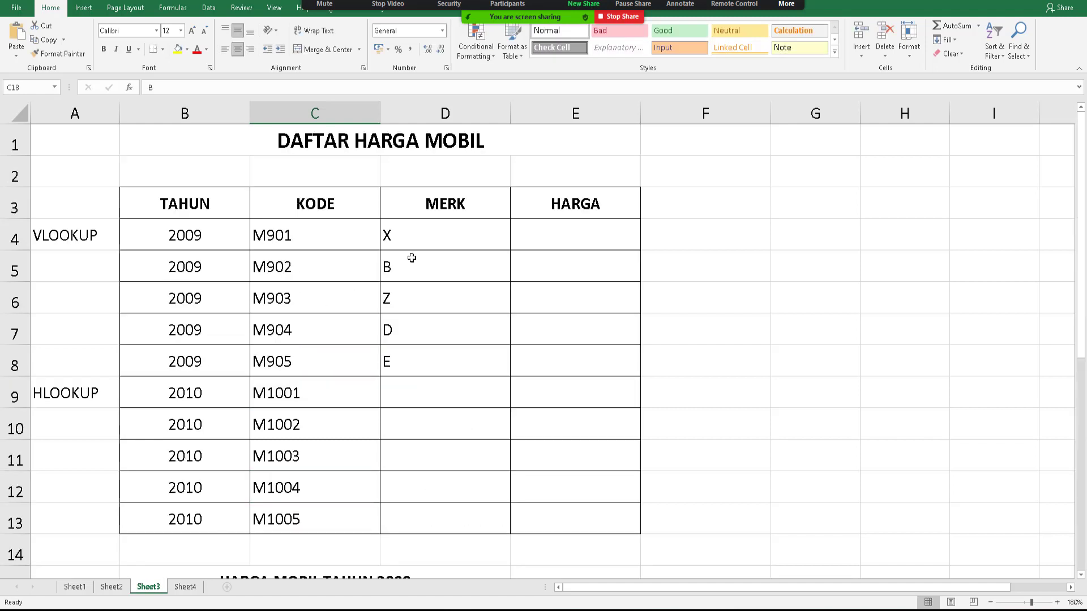
- Review the MERK lookups in D4:D8, the arguments of the D4 formula and its source range B17:D21
left_click_drag(434, 236, 436, 358)
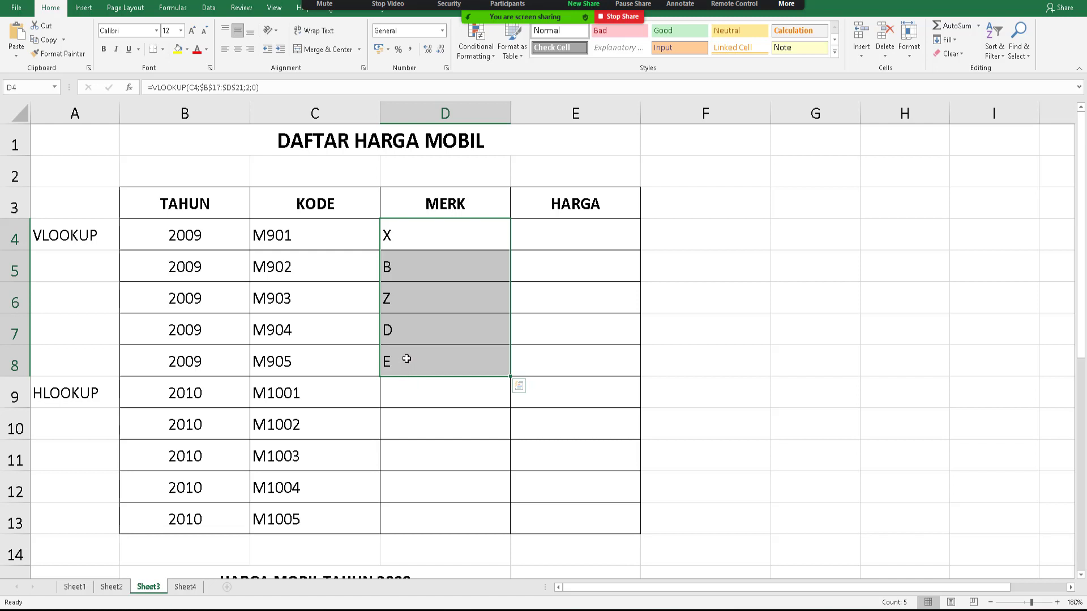
left_click(440, 238)
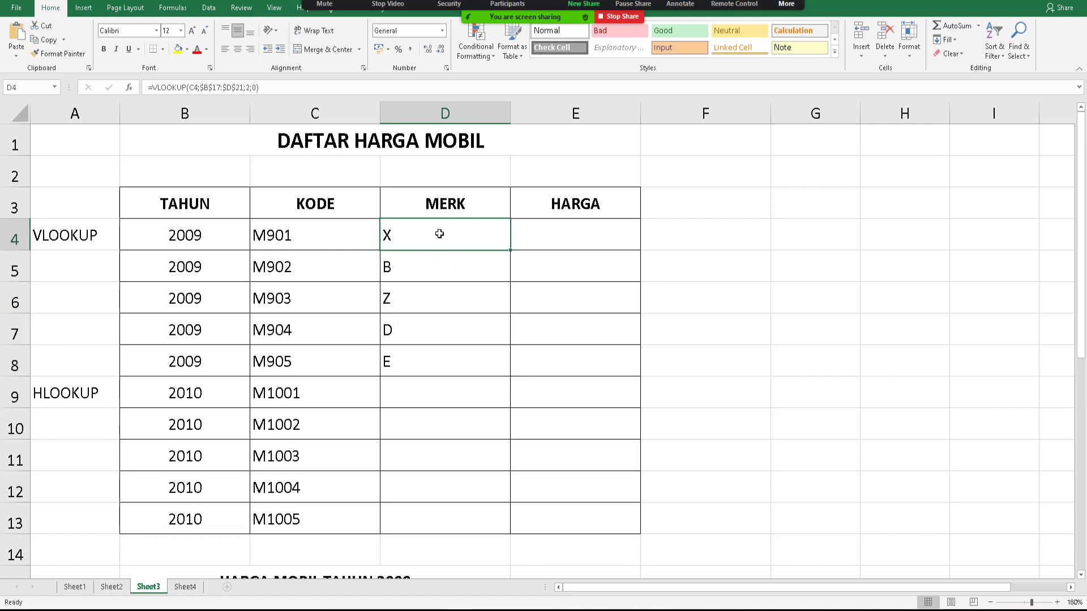
double_click(439, 234)
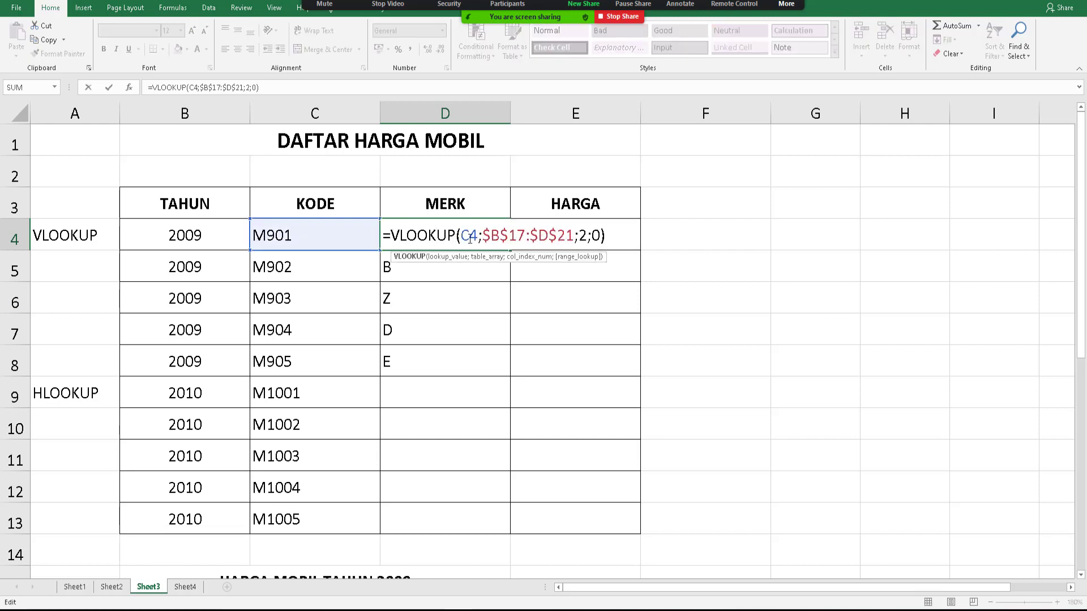
left_click_drag(482, 235, 575, 235)
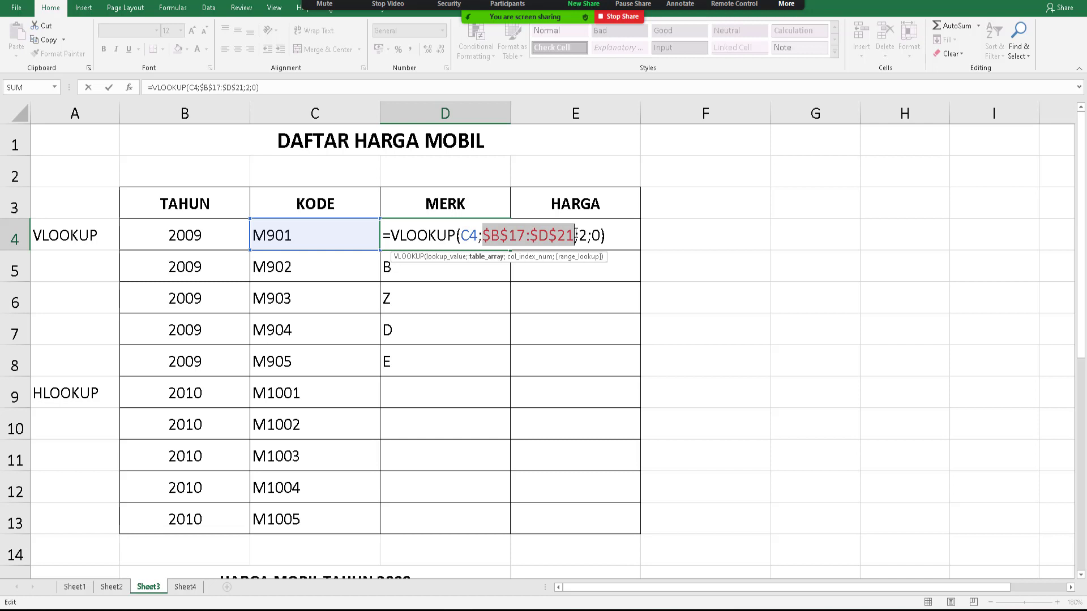
left_click_drag(456, 235, 610, 238)
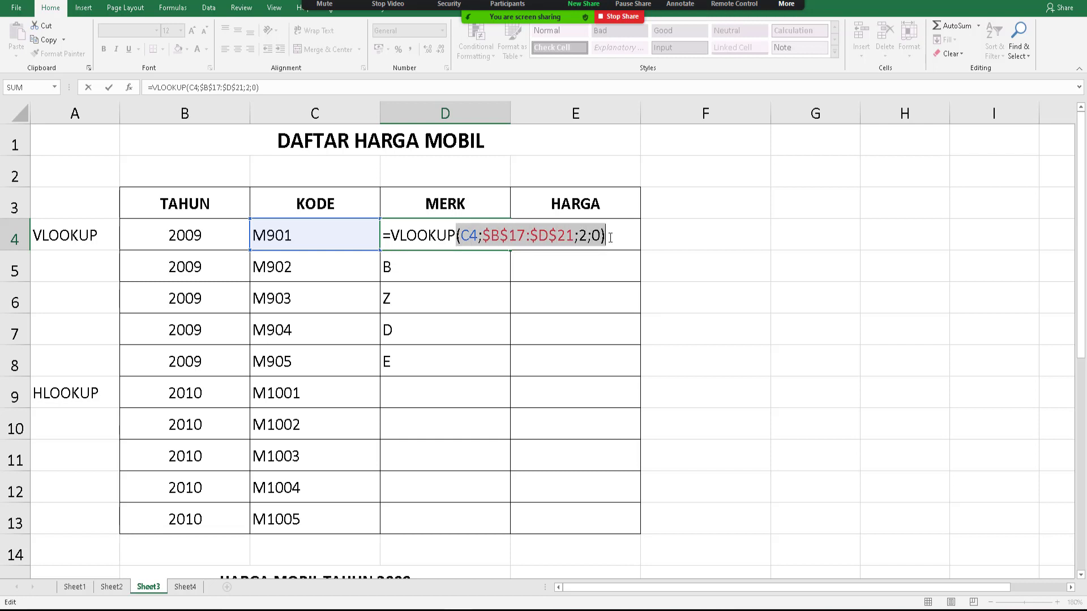
key("Escape")
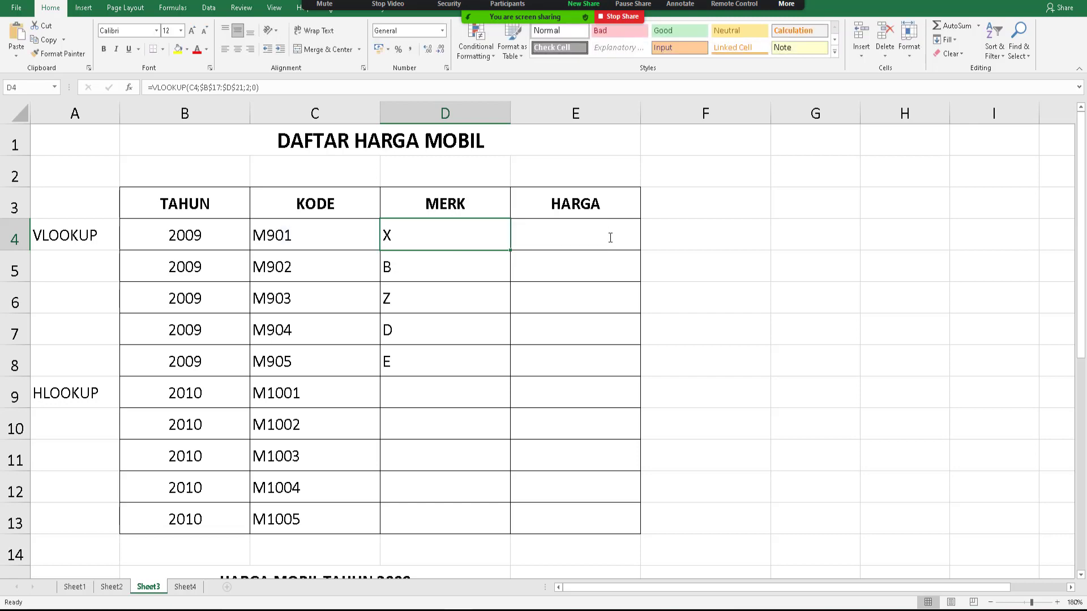
scroll(438, 248, "down", 4)
left_click_drag(233, 271, 503, 397)
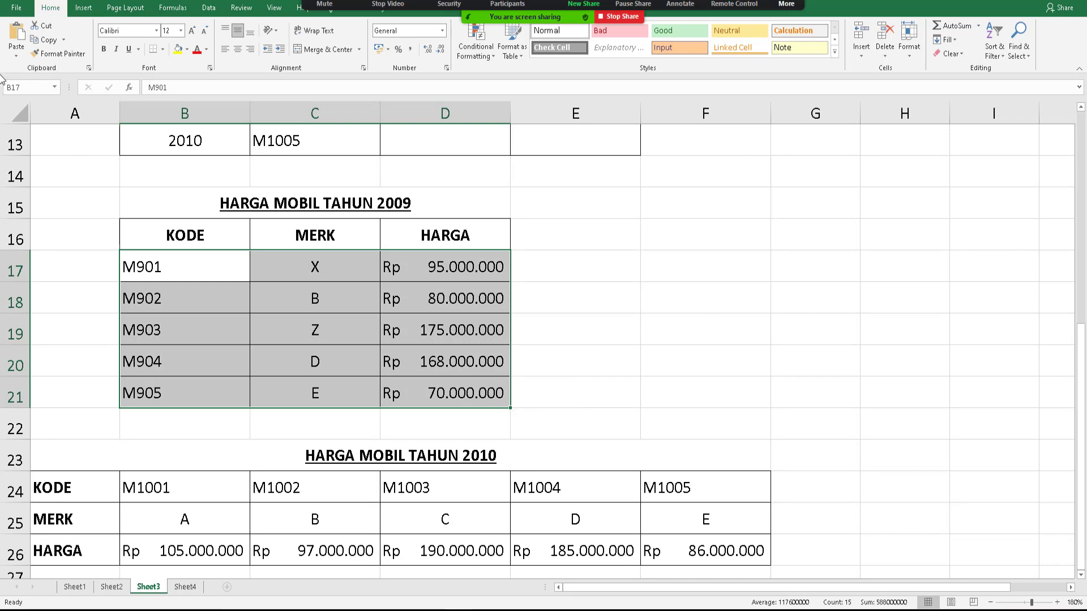
scroll(114, 191, "up", 4)
scroll(160, 226, "down", 5)
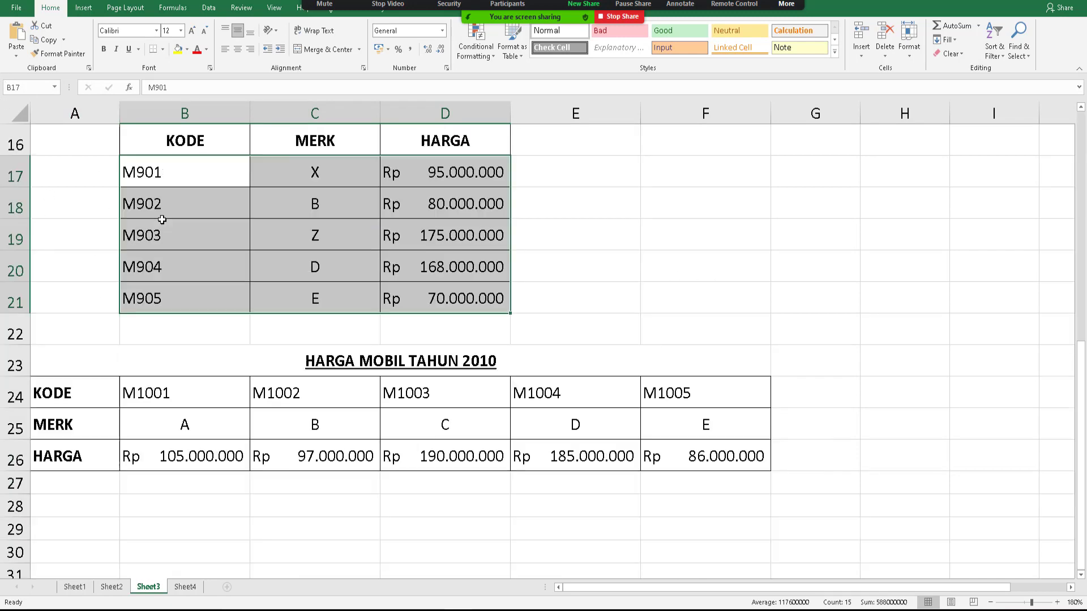
scroll(162, 219, "up", 2)
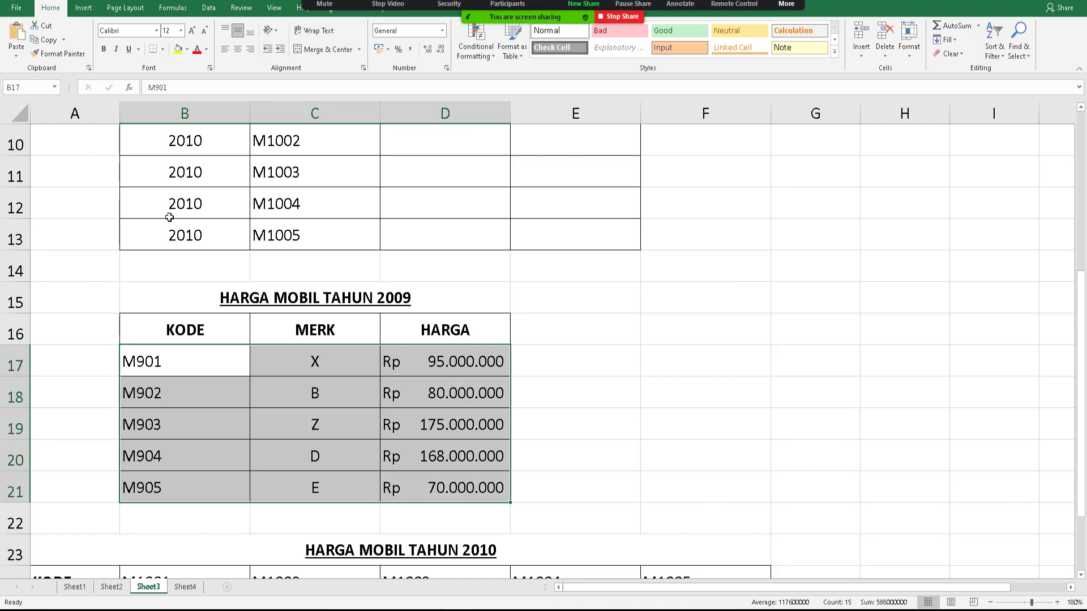
left_click(602, 401)
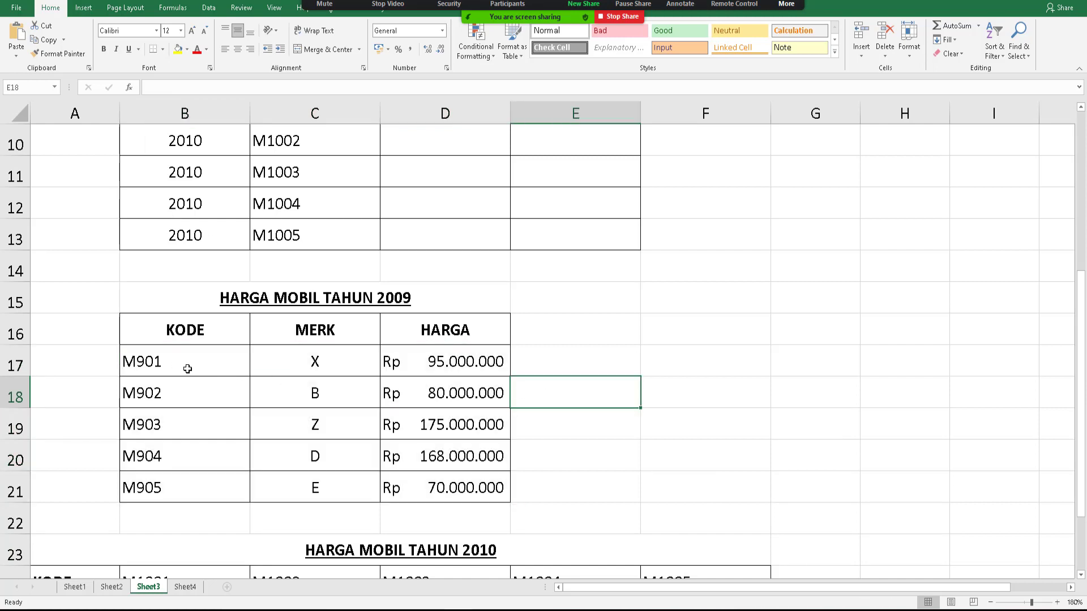
- Name the 2009 price data range B17:D21 as AB and reselect the range to check its name
left_click_drag(185, 368, 449, 489)
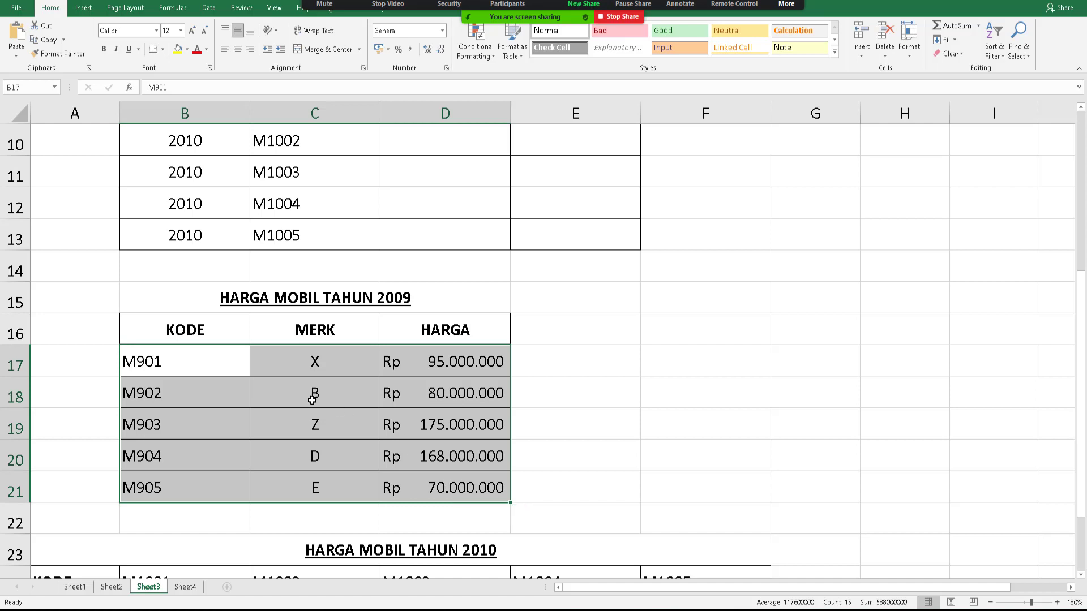
scroll(312, 400, "up", 3)
left_click(25, 89)
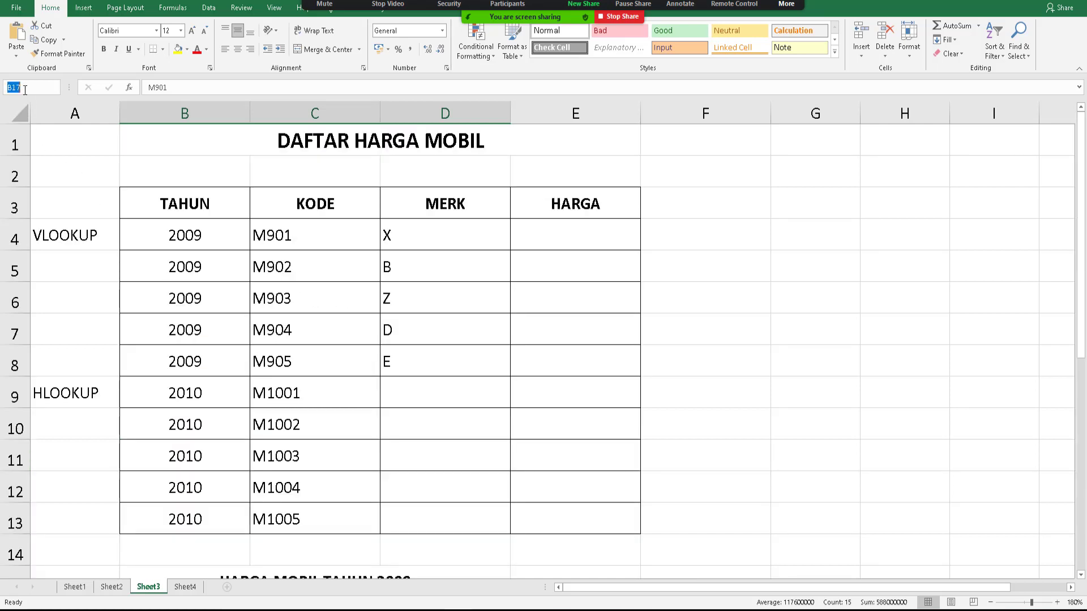
type("ABC")
key("Return")
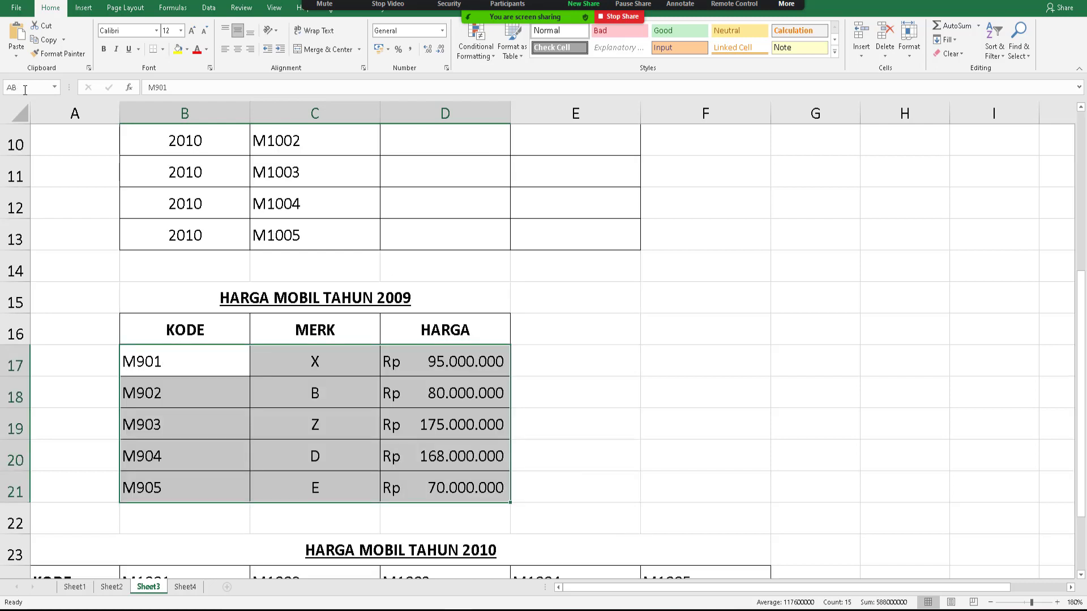
left_click(706, 389)
left_click_drag(179, 360, 477, 485)
- Replace the MERK formula in D4 with =VLOOKUP(C4;AB;2;0), using the named range as the table array
scroll(381, 282, "up", 1)
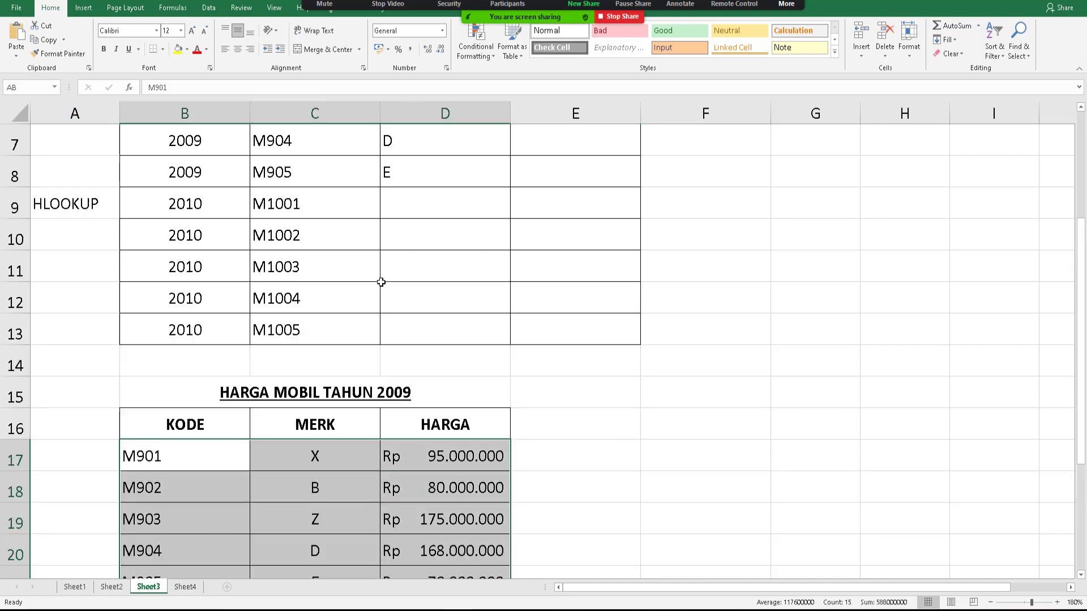
scroll(381, 282, "up", 2)
double_click(434, 236)
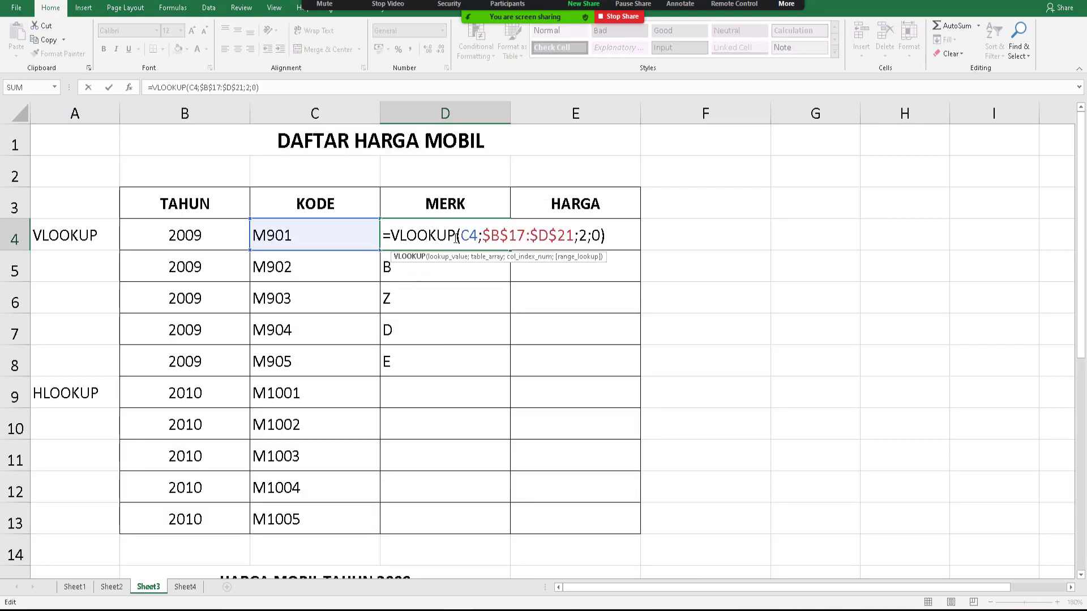
left_click_drag(605, 235, 393, 235)
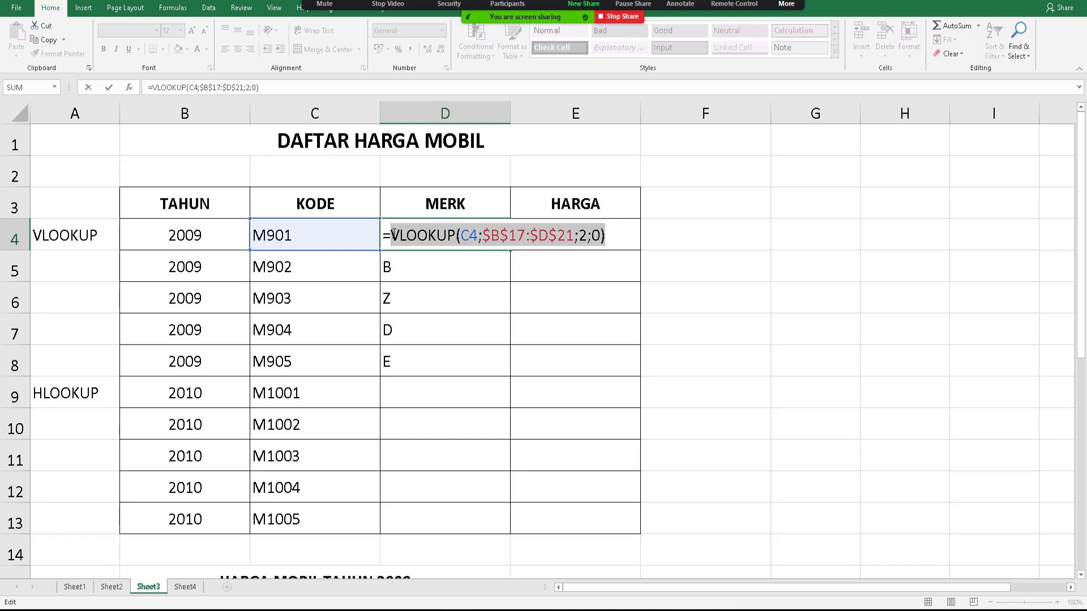
key("BackSpace")
type("VLOO")
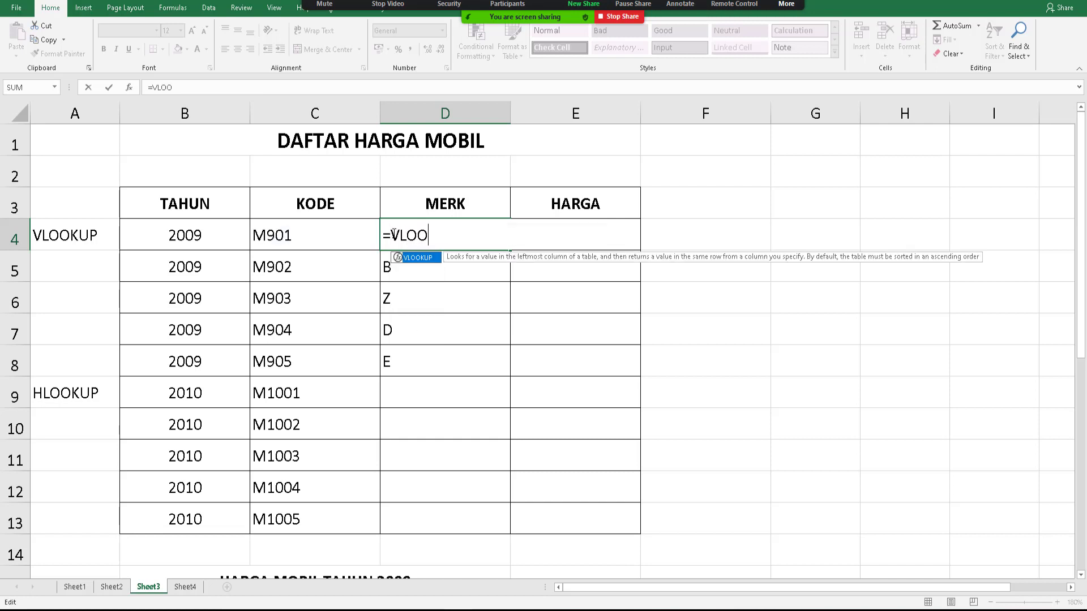
type("KUP(")
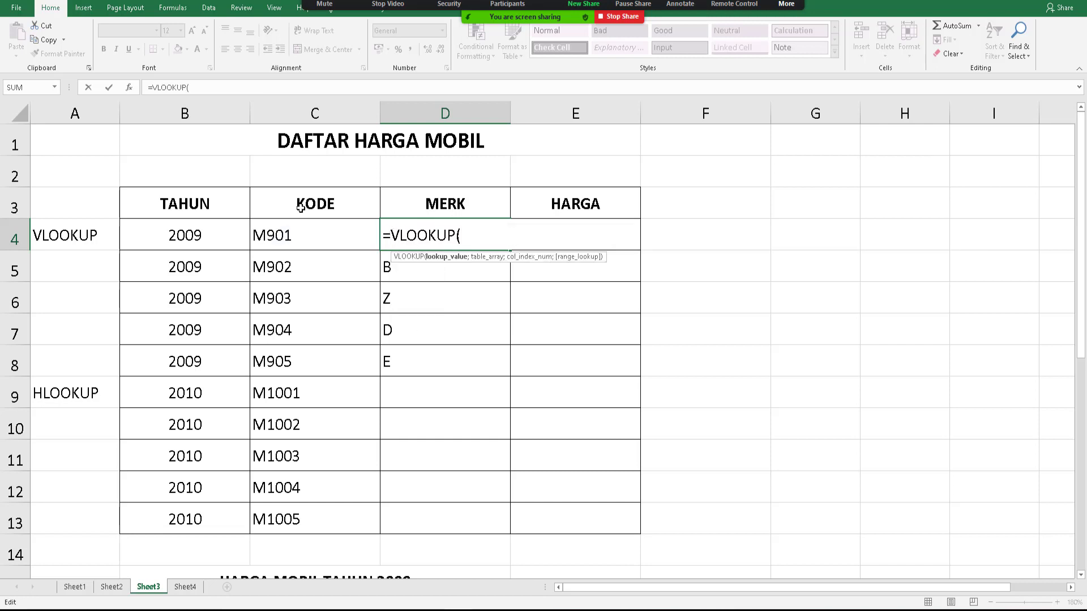
left_click(281, 234)
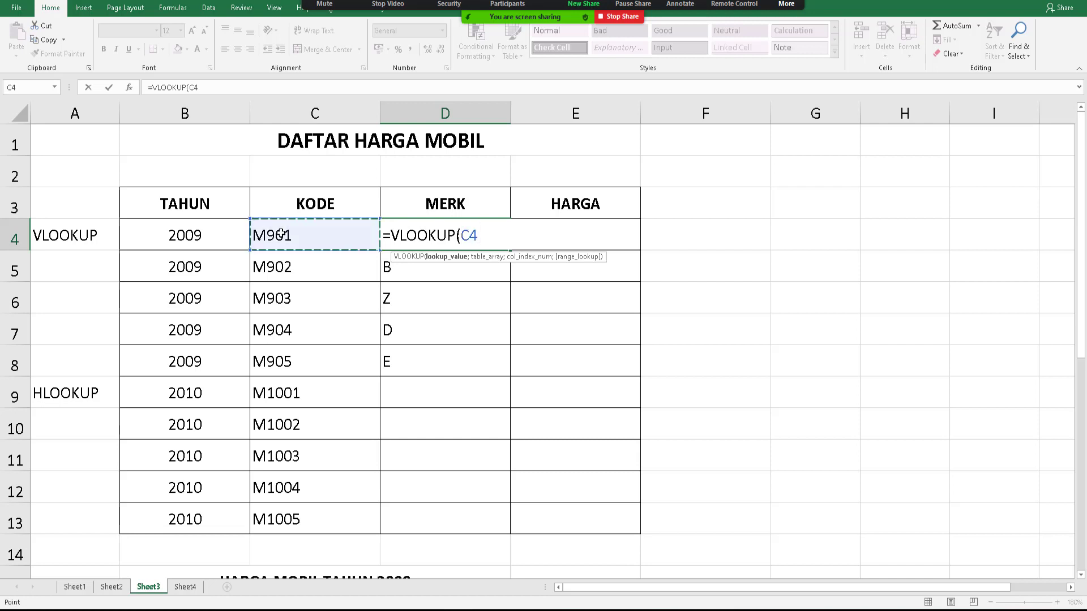
type(";")
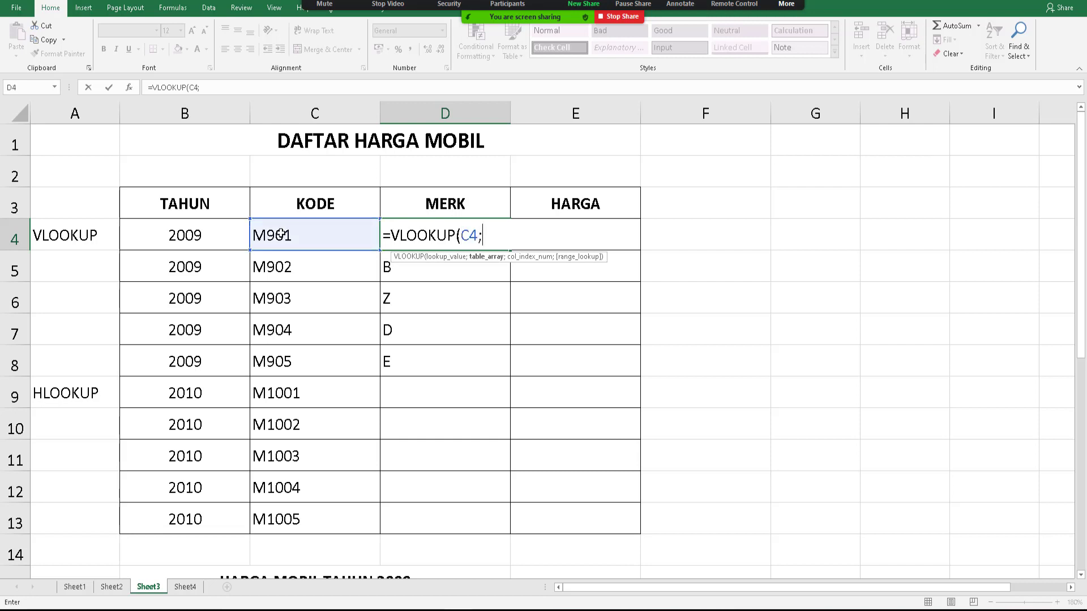
type("AB")
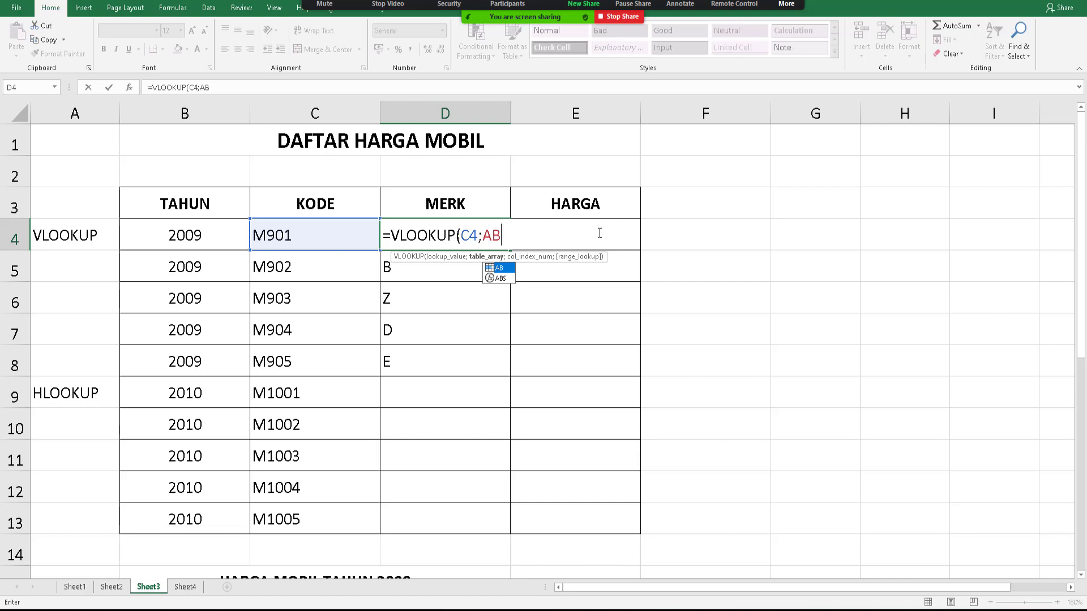
type(";")
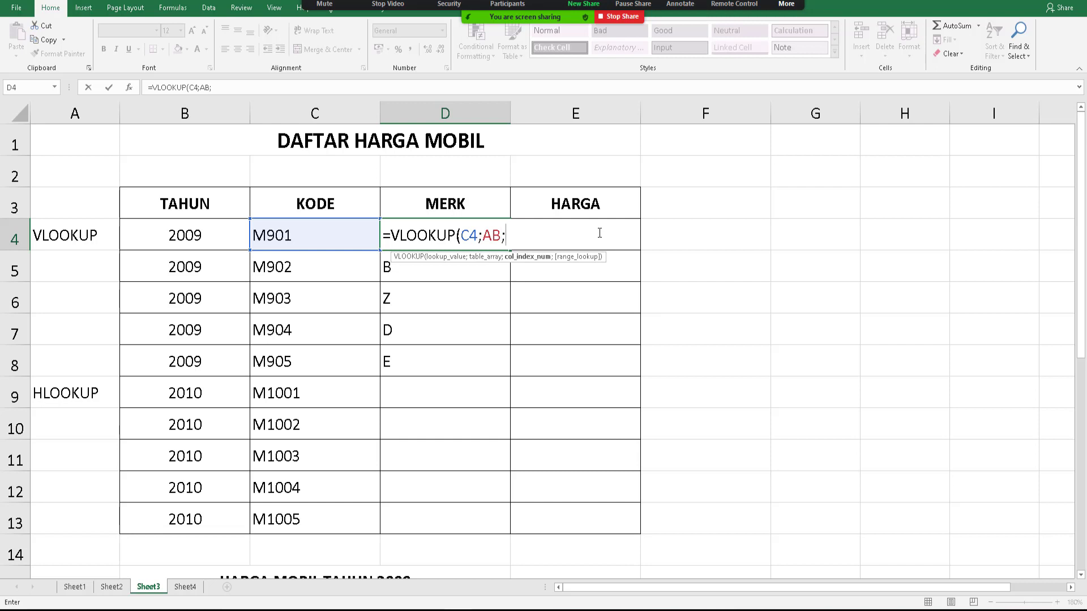
type("2;")
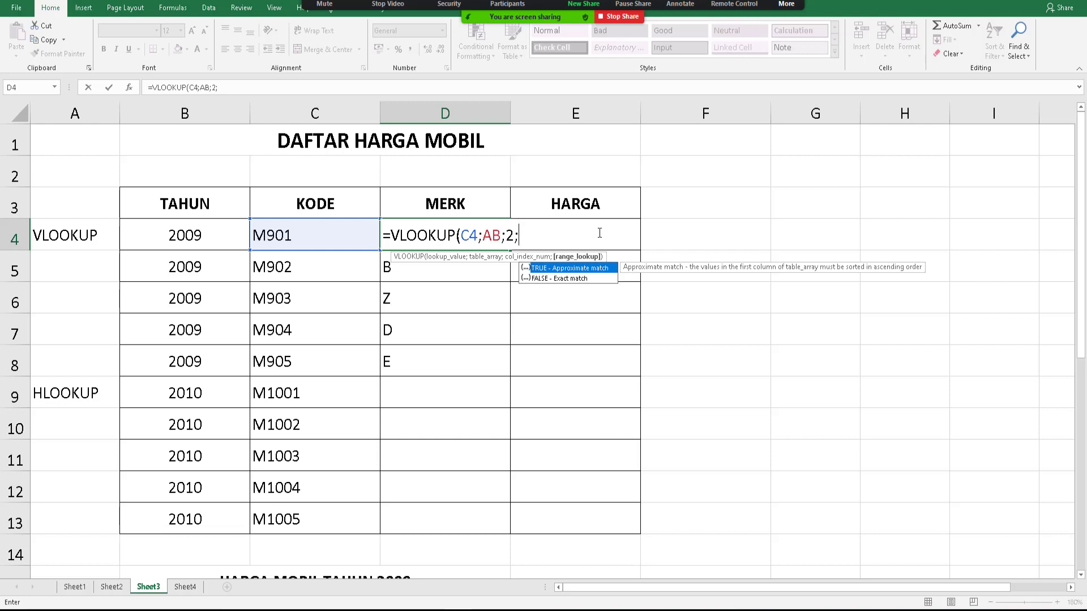
type("0")
type(")")
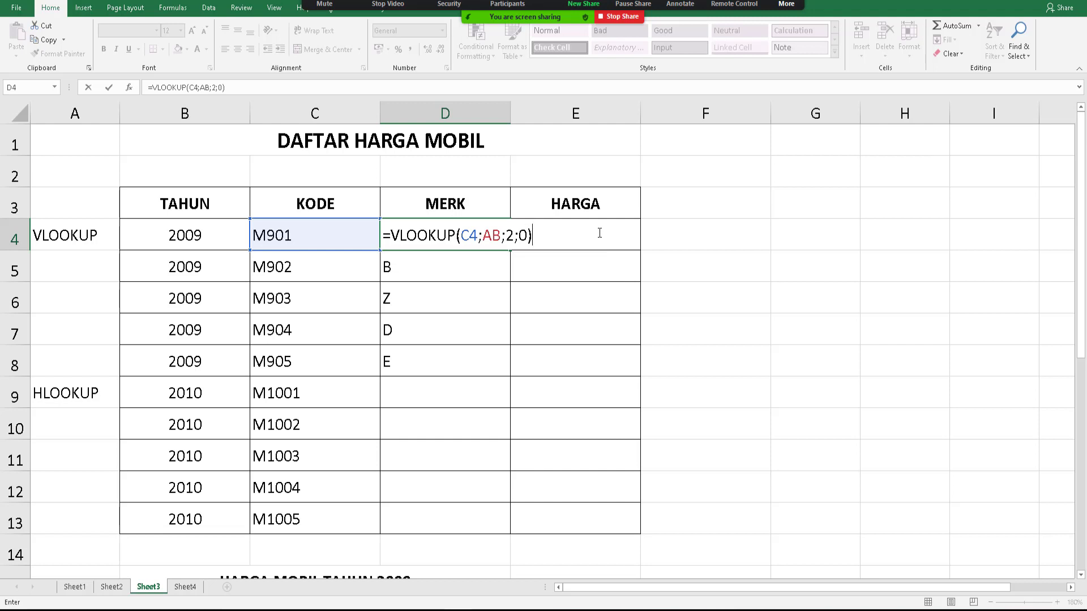
key("Return")
scroll(376, 569, "down", 2)
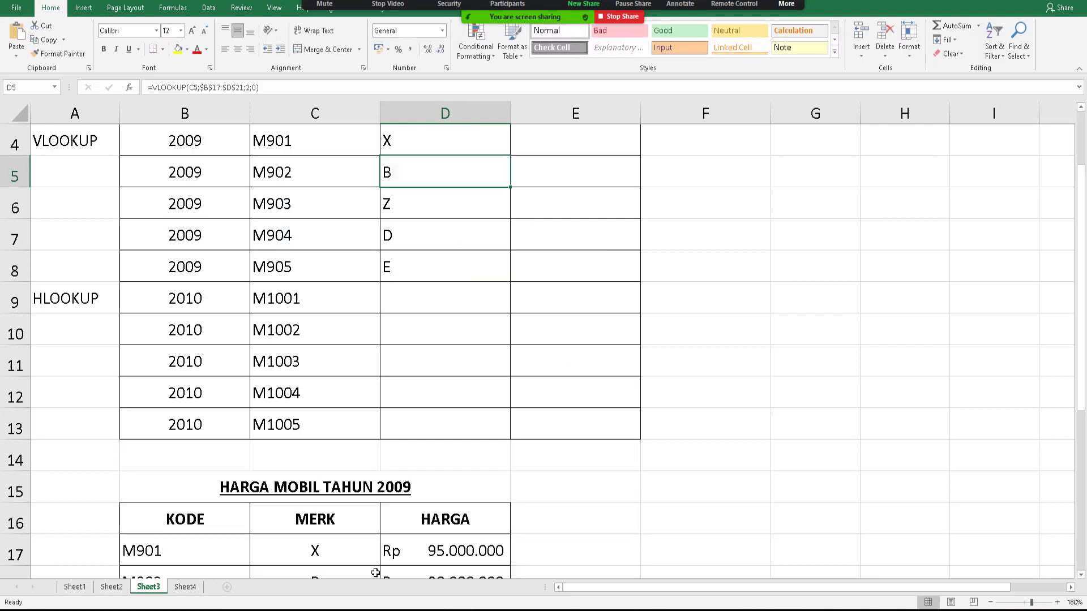
scroll(423, 406, "up", 2)
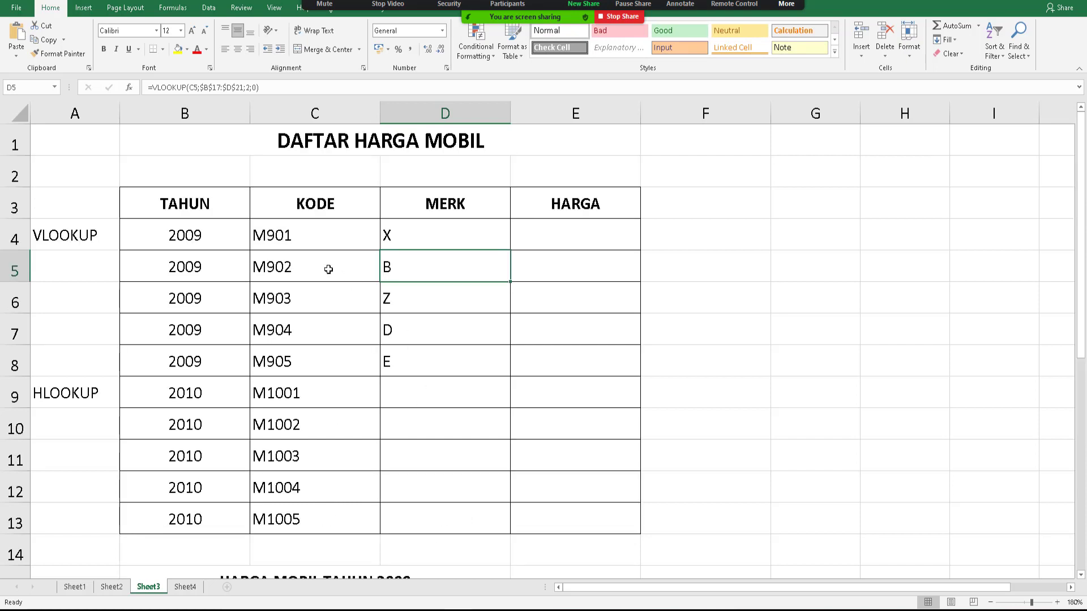
- Change the KODE in C4 to M9016 to test the lookup with a code missing from the 2009 table
left_click(340, 241)
double_click(304, 236)
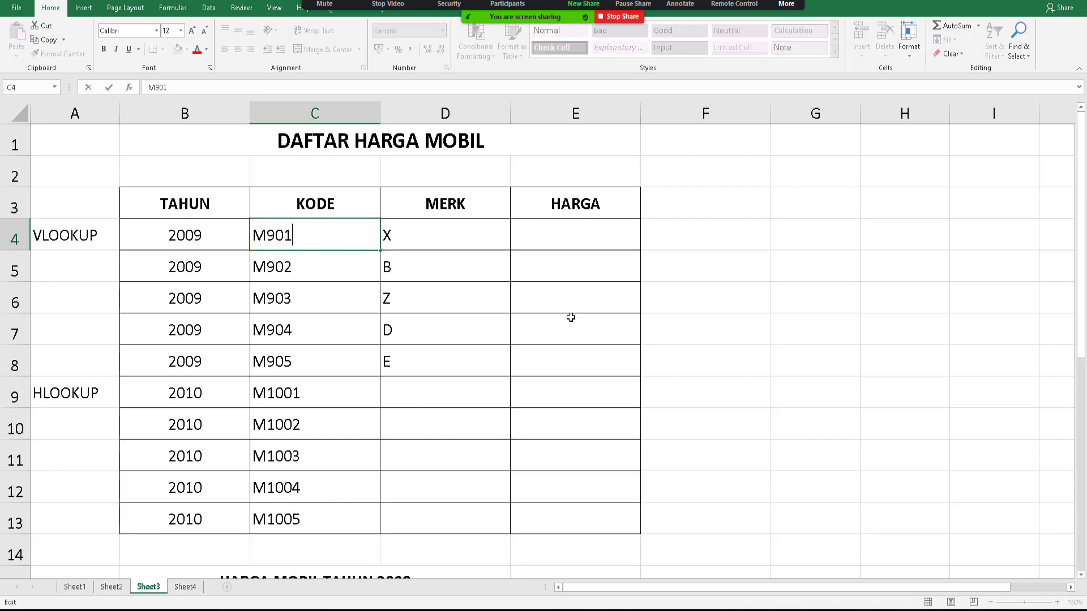
type("6")
key("Return")
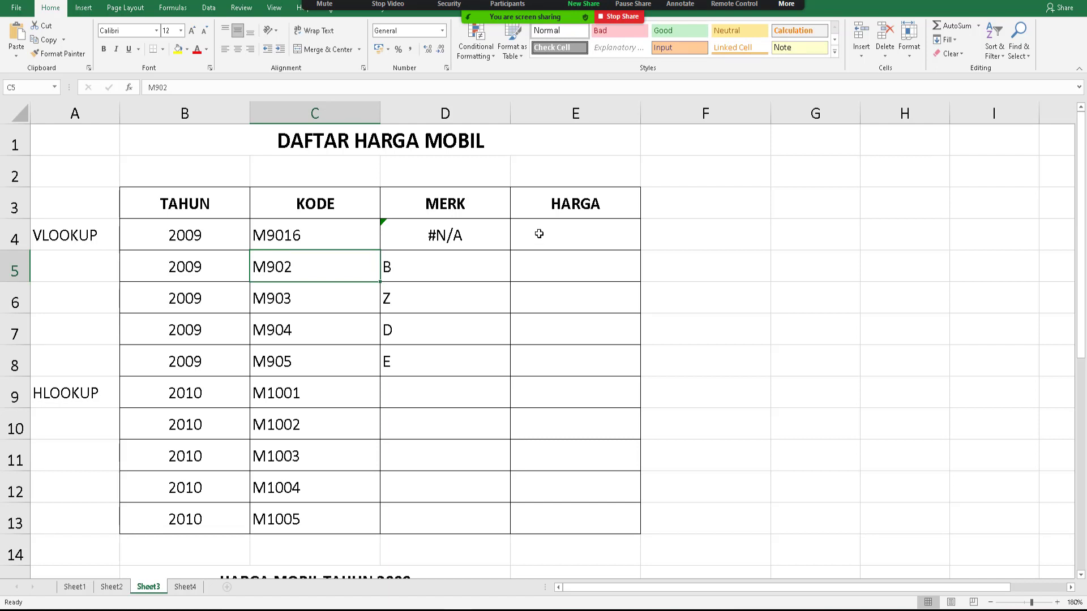
- Examine the D4 formula, the cells covered by the AB range and the range_lookup argument against the code in C4
left_click(447, 236)
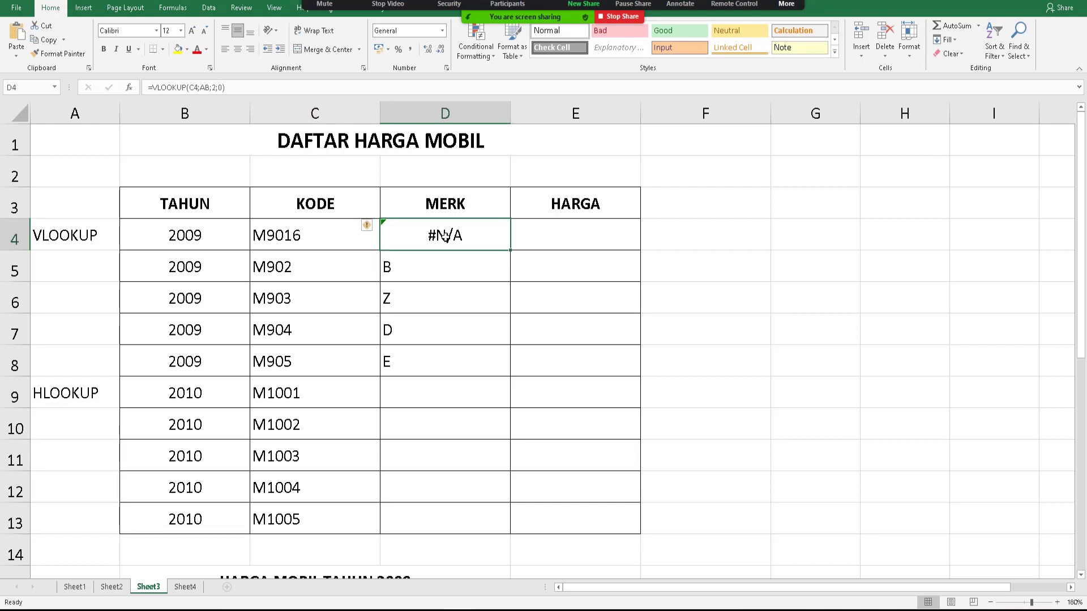
double_click(447, 237)
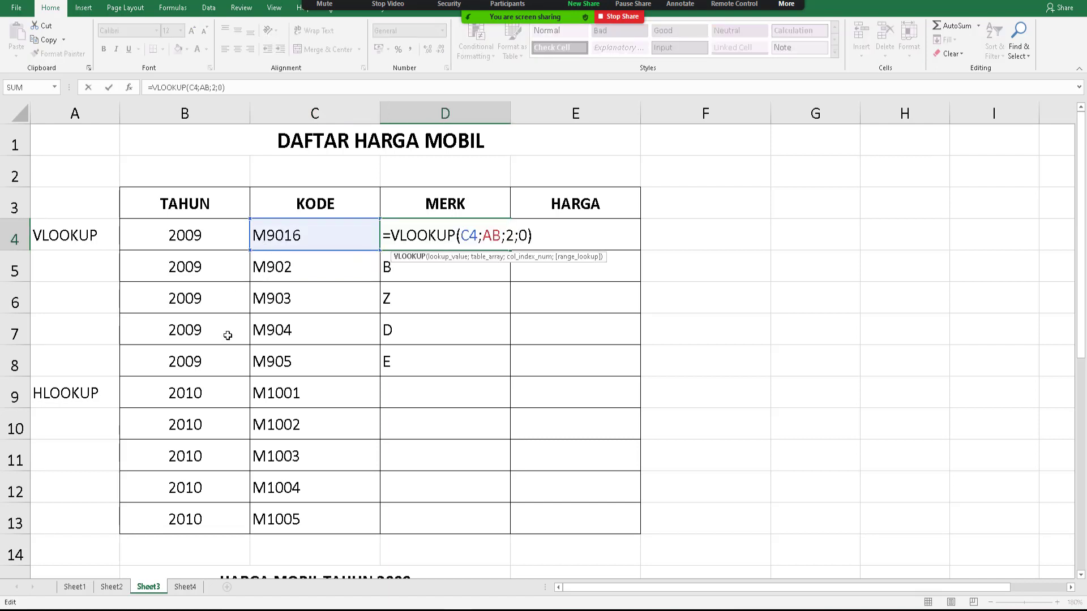
scroll(227, 335, "down", 3)
scroll(353, 421, "up", 3)
scroll(333, 407, "down", 3)
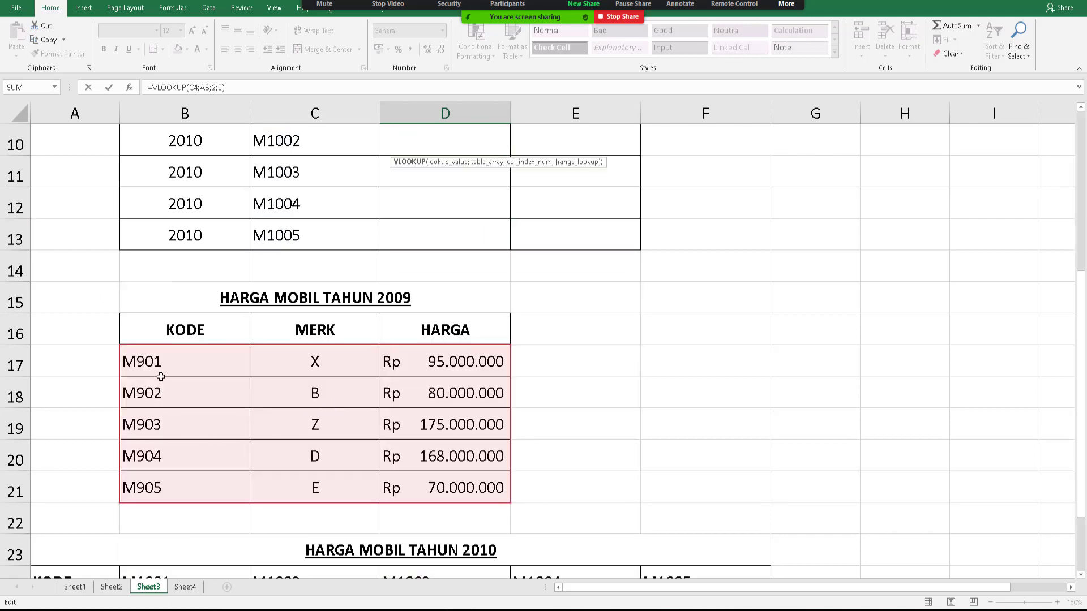
scroll(374, 327, "up", 3)
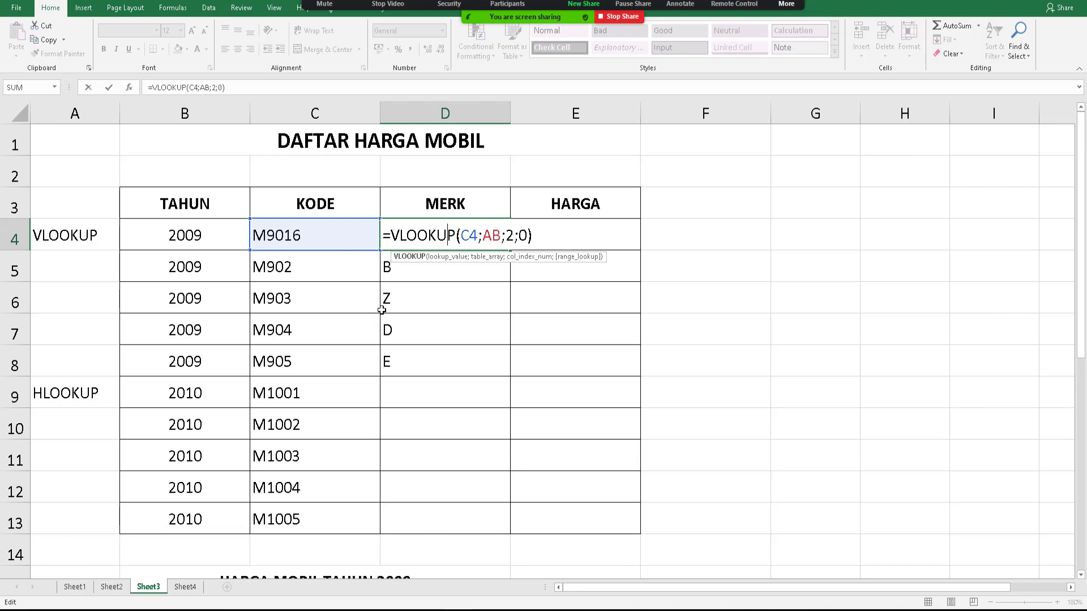
key("Return")
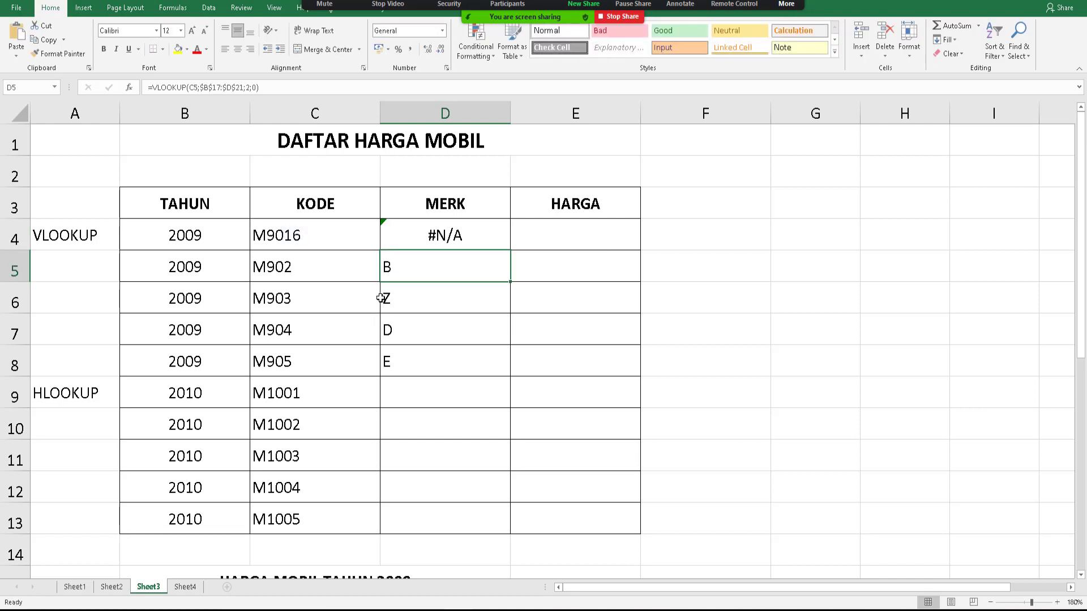
left_click(316, 233)
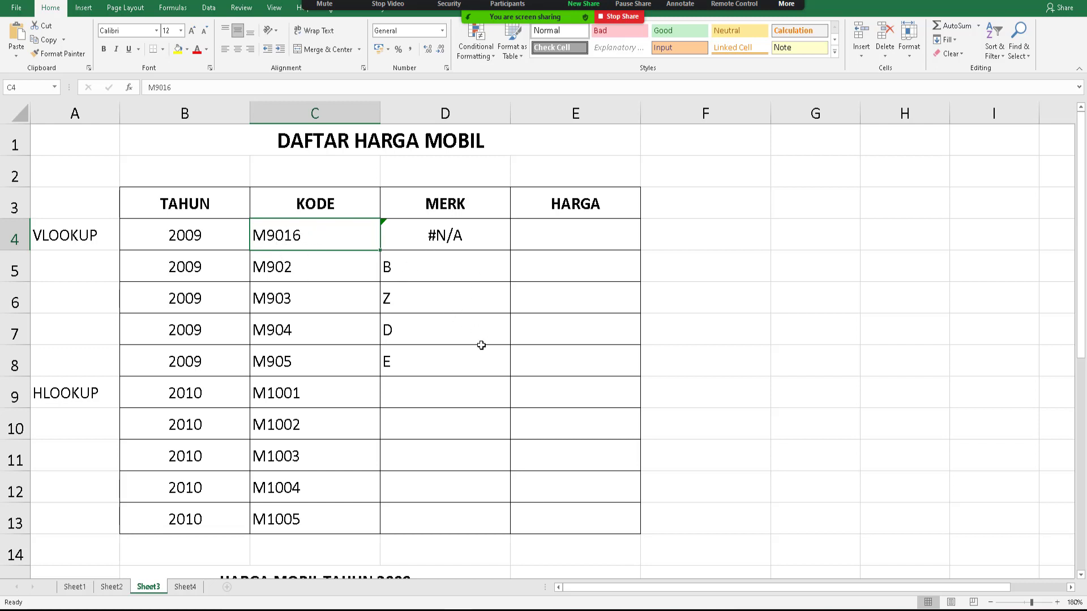
double_click(466, 243)
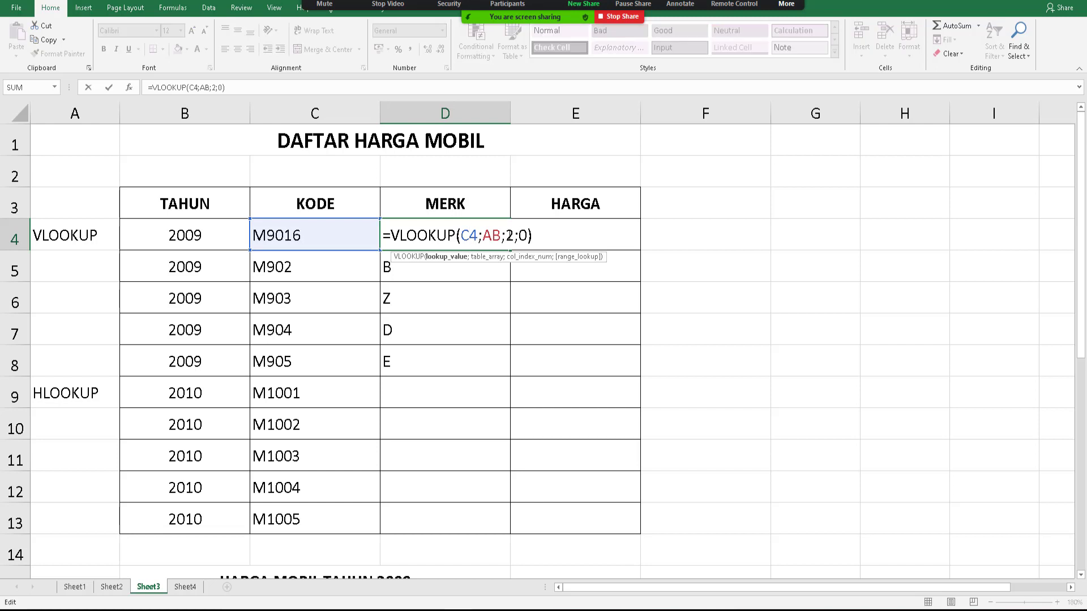
double_click(524, 235)
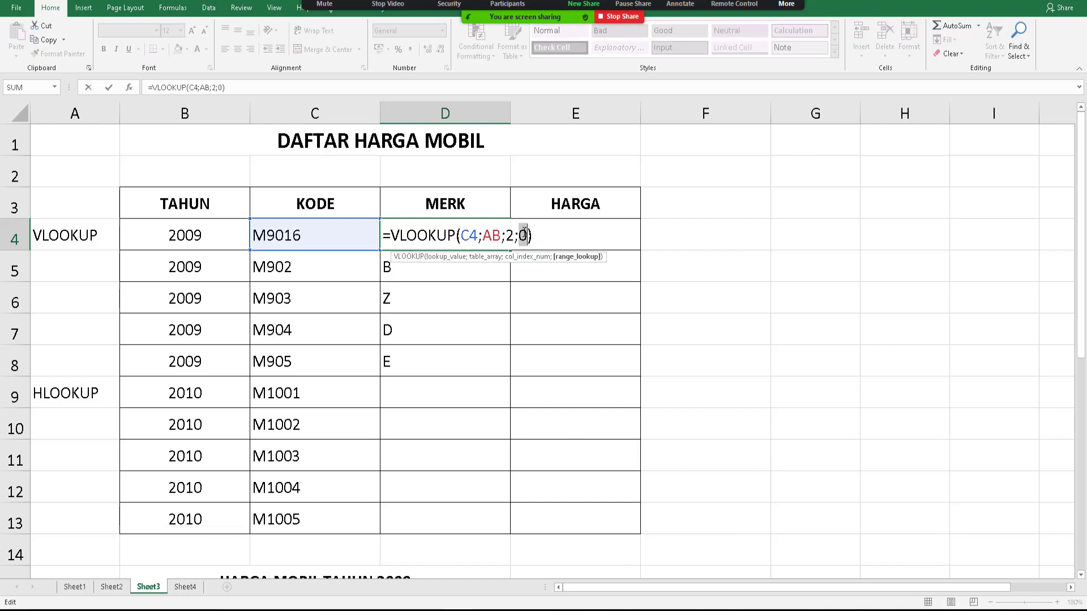
key("Return")
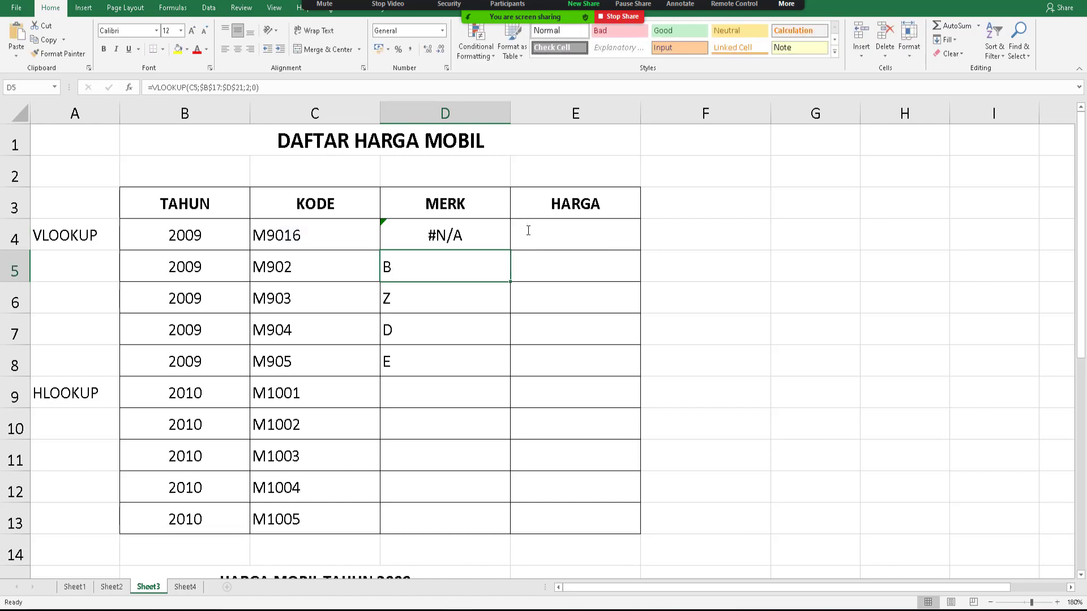
double_click(460, 237)
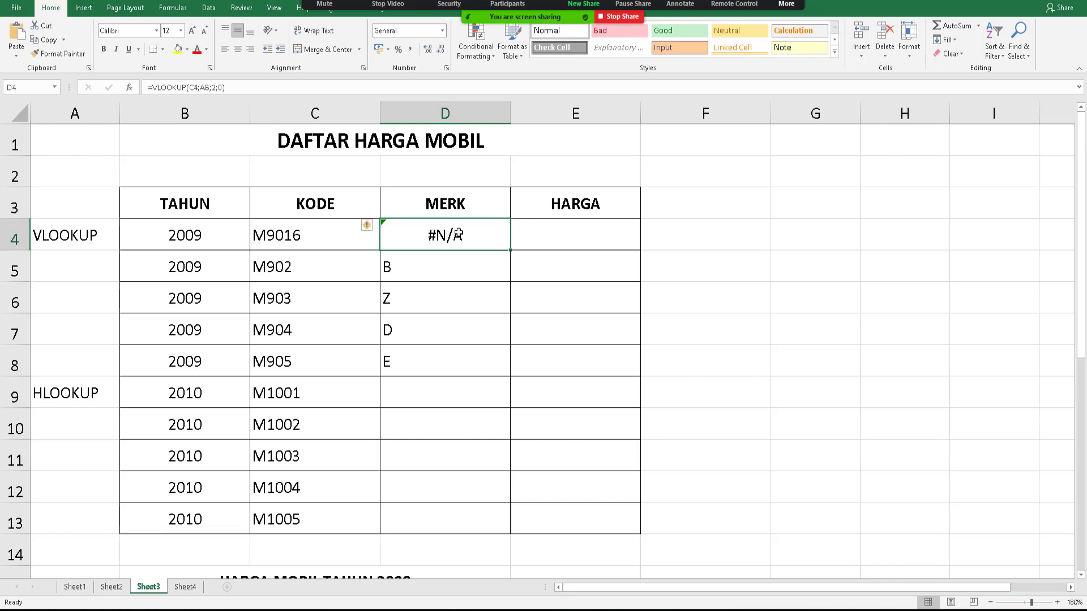
key("Return")
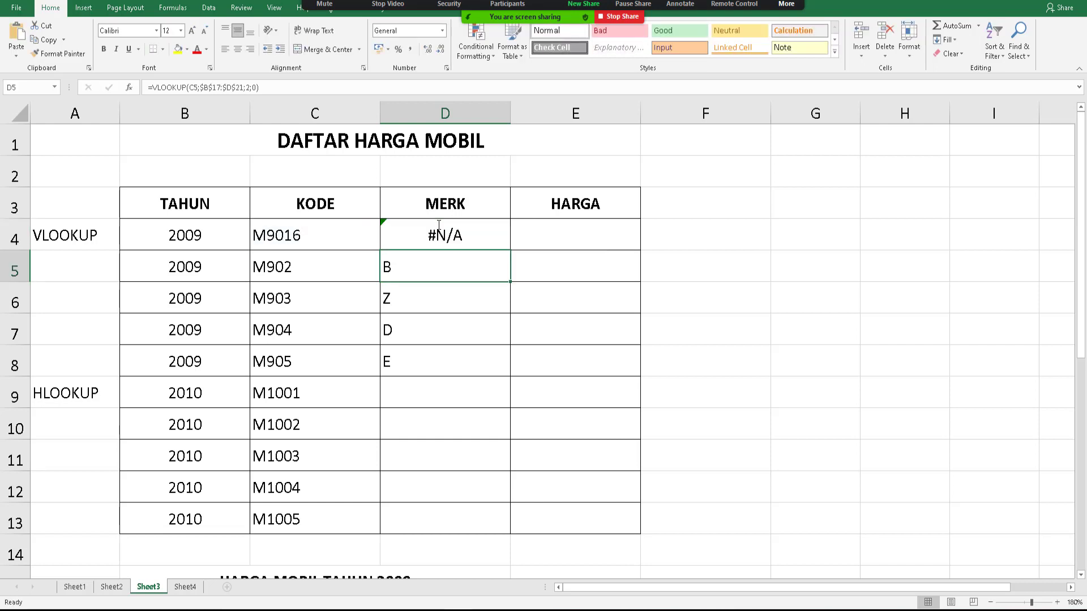
- Restore the KODE in C4 to M901
left_click(311, 233)
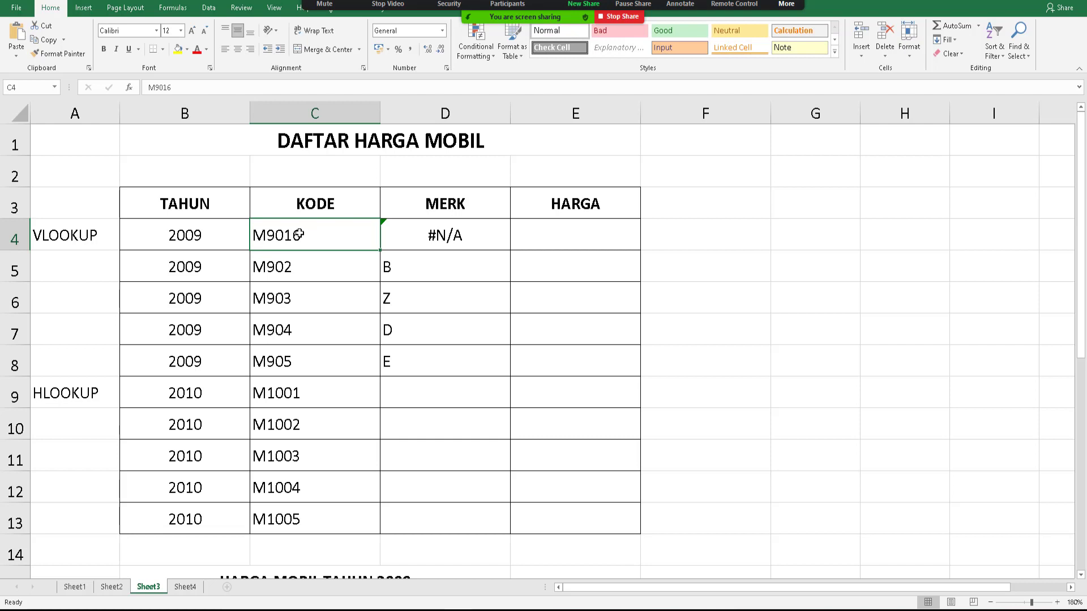
double_click(313, 233)
key("BackSpace")
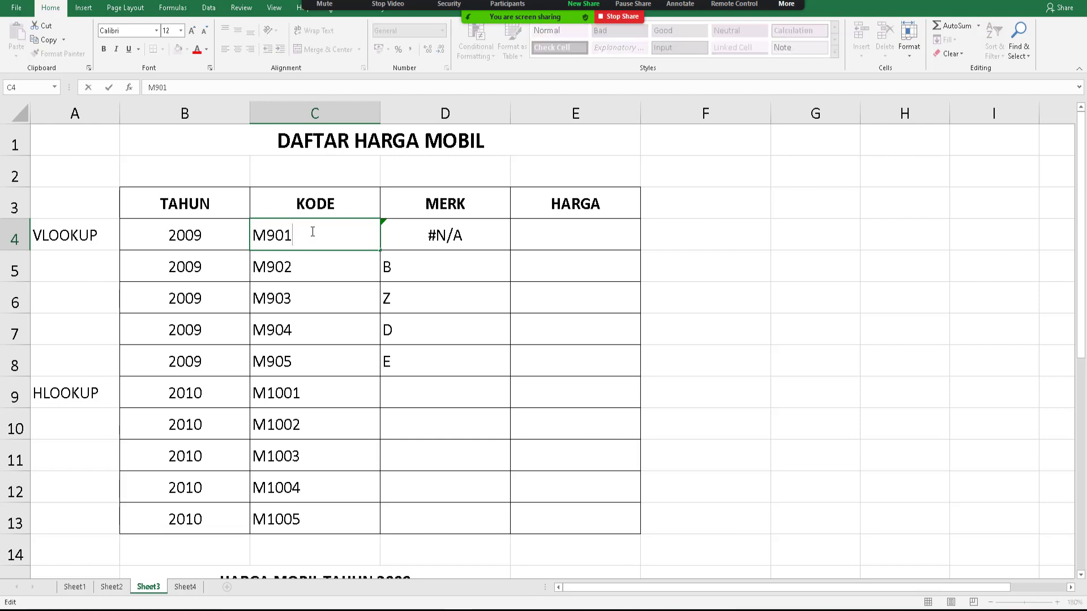
key("Return")
- Set the range_lookup argument of the VLOOKUP formula in D4 to 1
left_click(432, 235)
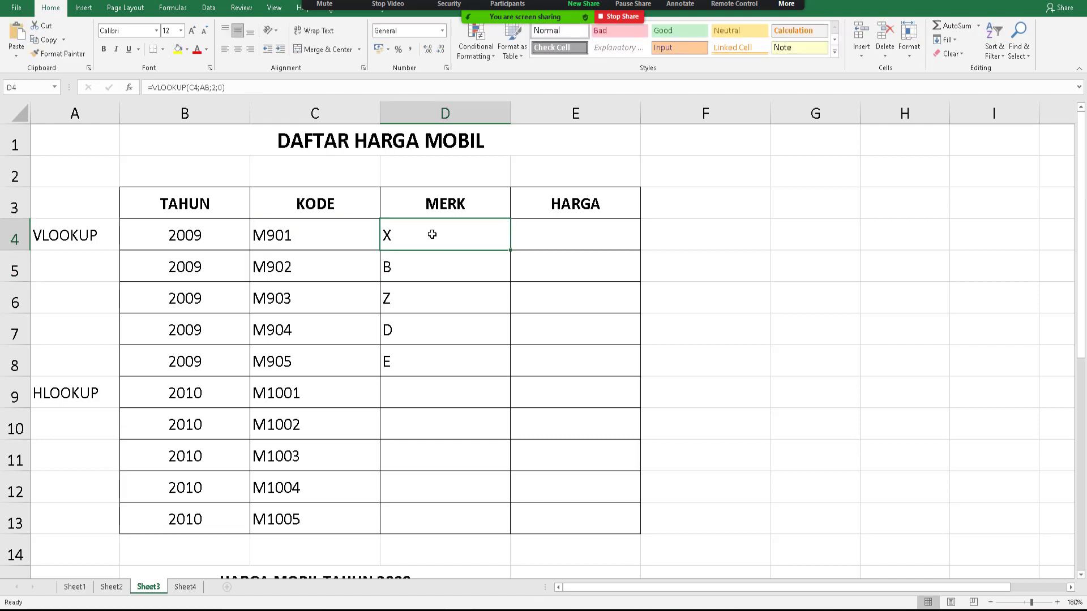
double_click(429, 235)
double_click(523, 235)
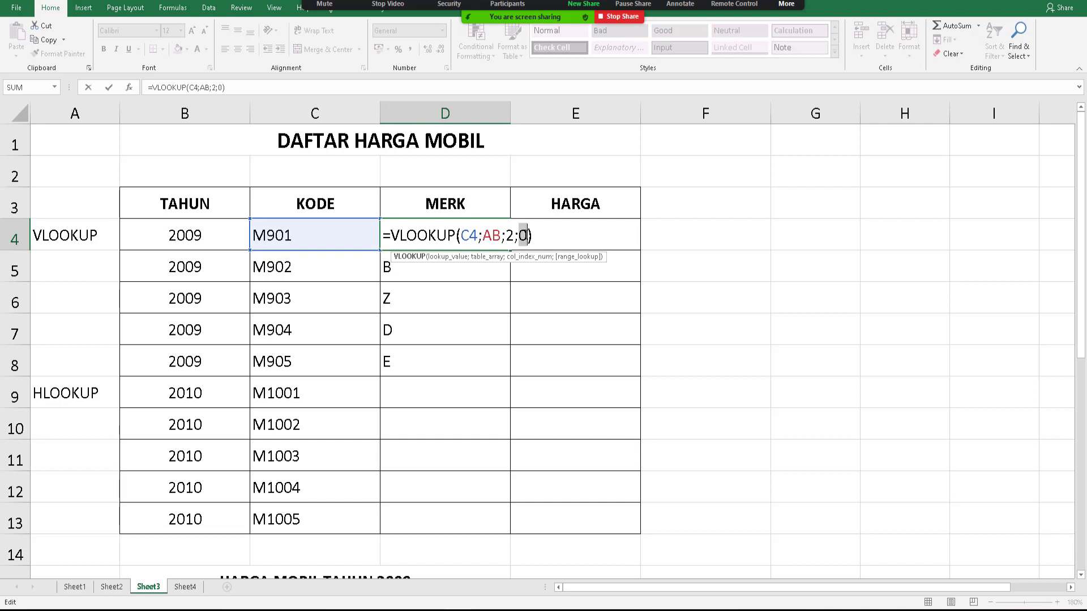
type("1")
key("Return")
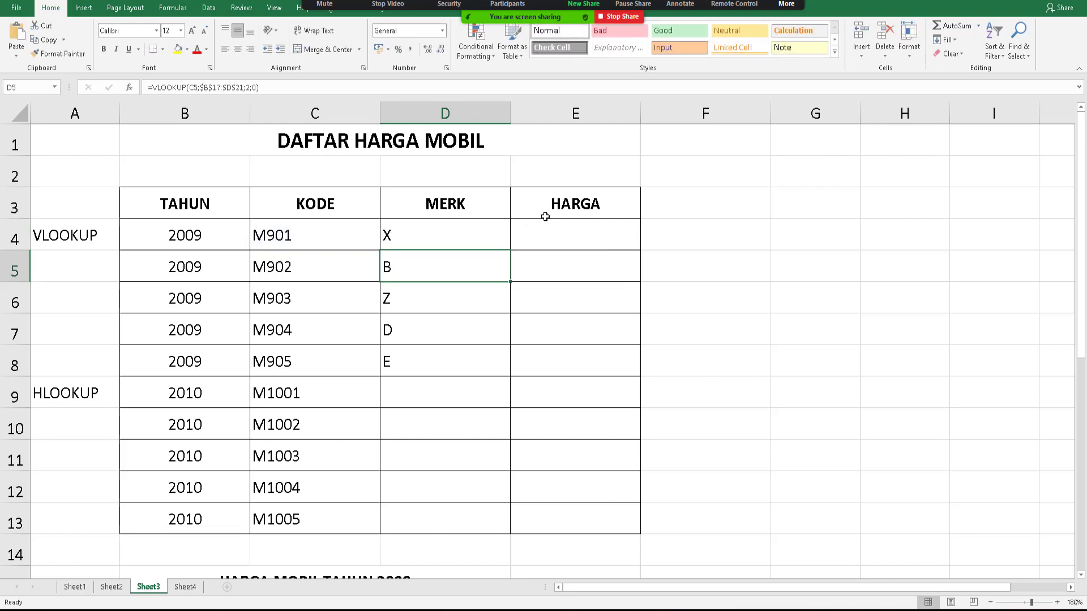
left_click(299, 237)
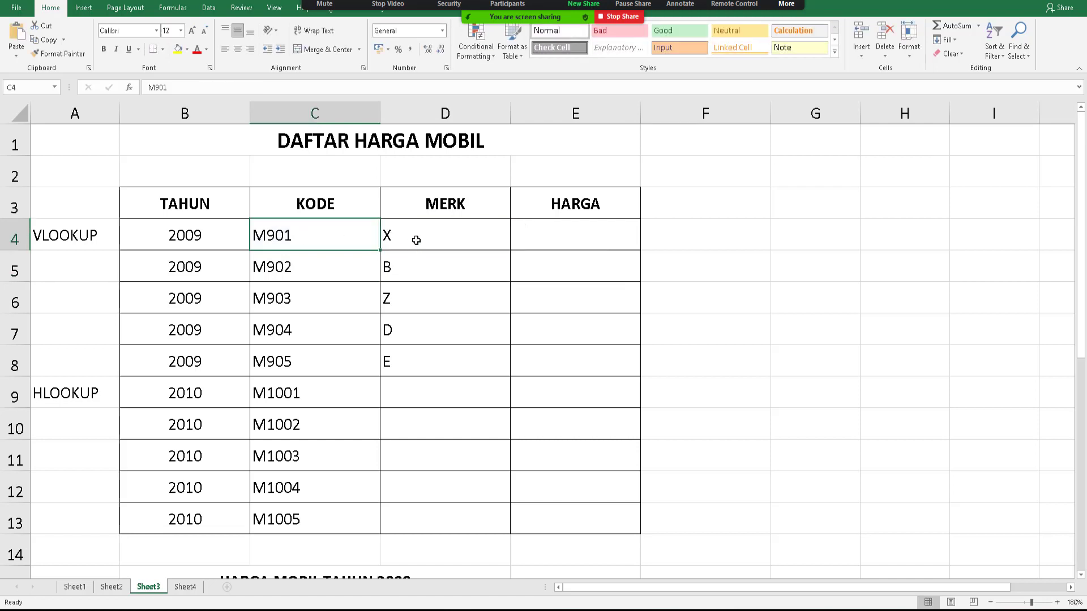
- Change the KODE in C4 to M90365 to test approximate matching with a code missing from the 2009 table
scroll(166, 422, "down", 2)
scroll(312, 307, "up", 2)
double_click(281, 236)
left_click_drag(285, 235, 344, 236)
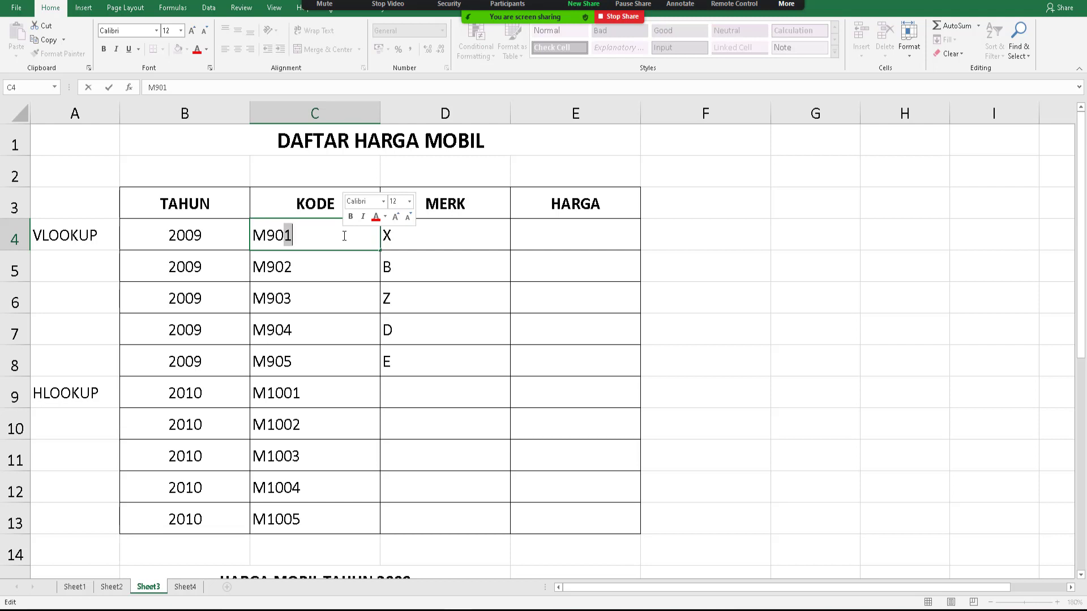
type("365")
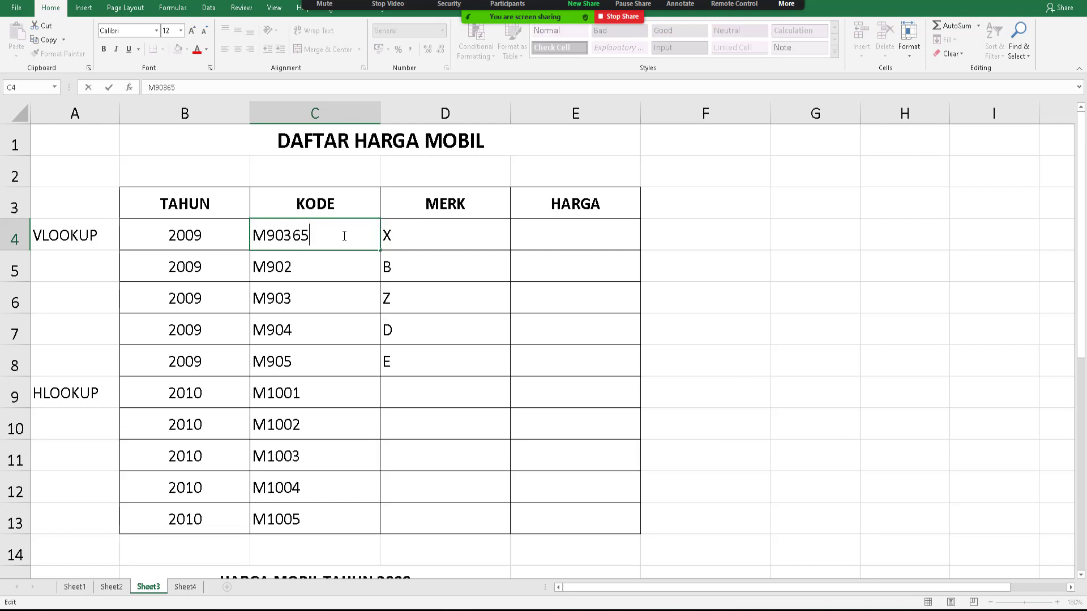
key("Return")
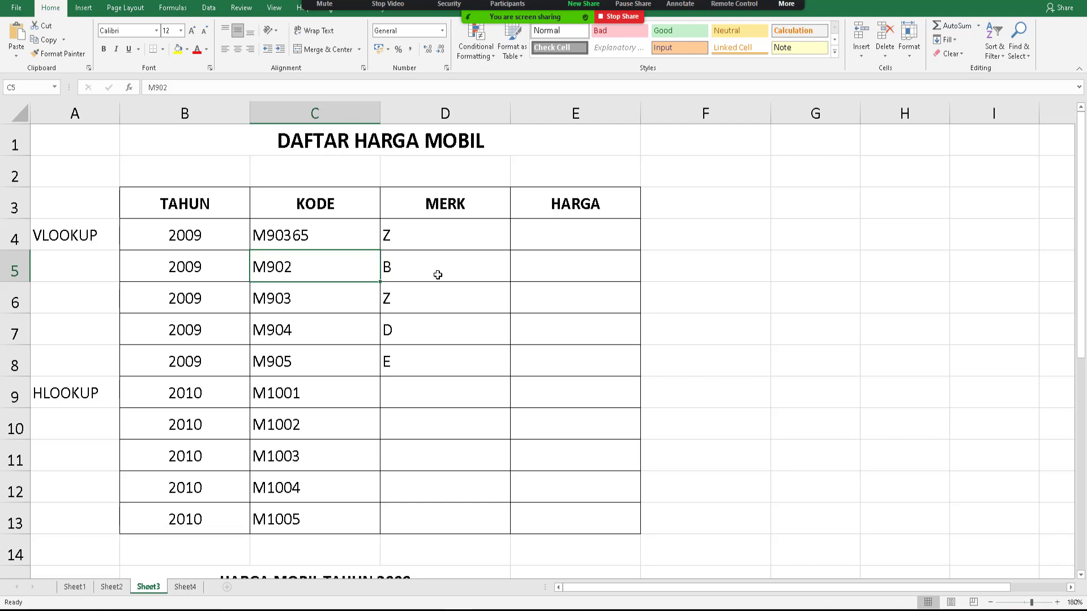
- Examine the KODE column of the 2009 table and the range_lookup argument of the VLOOKUP formula in D4
scroll(437, 274, "down", 4)
left_click_drag(202, 270, 201, 393)
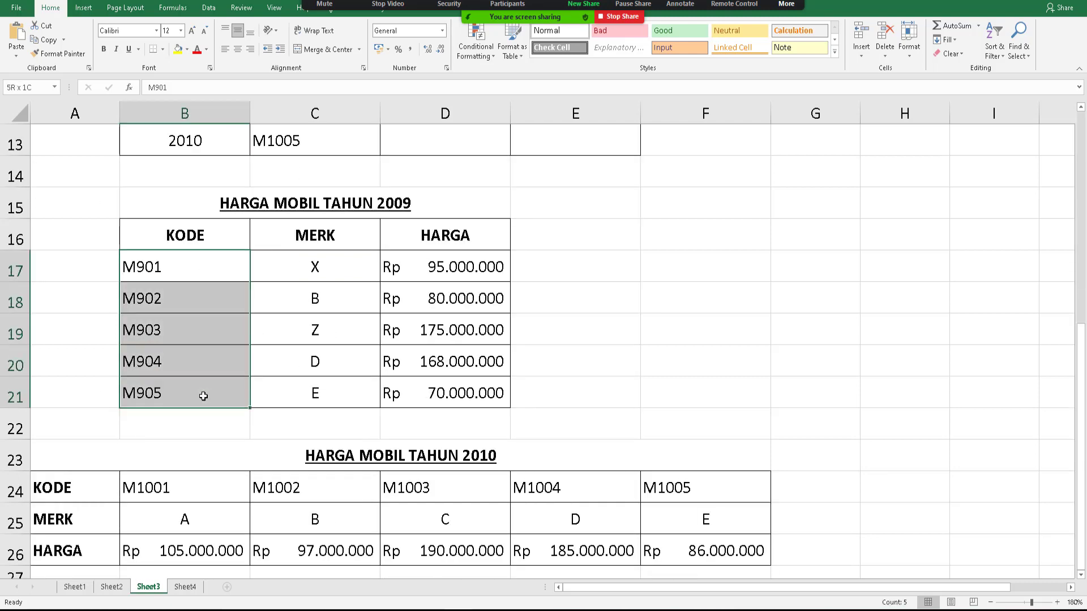
scroll(397, 298, "up", 4)
left_click(413, 233)
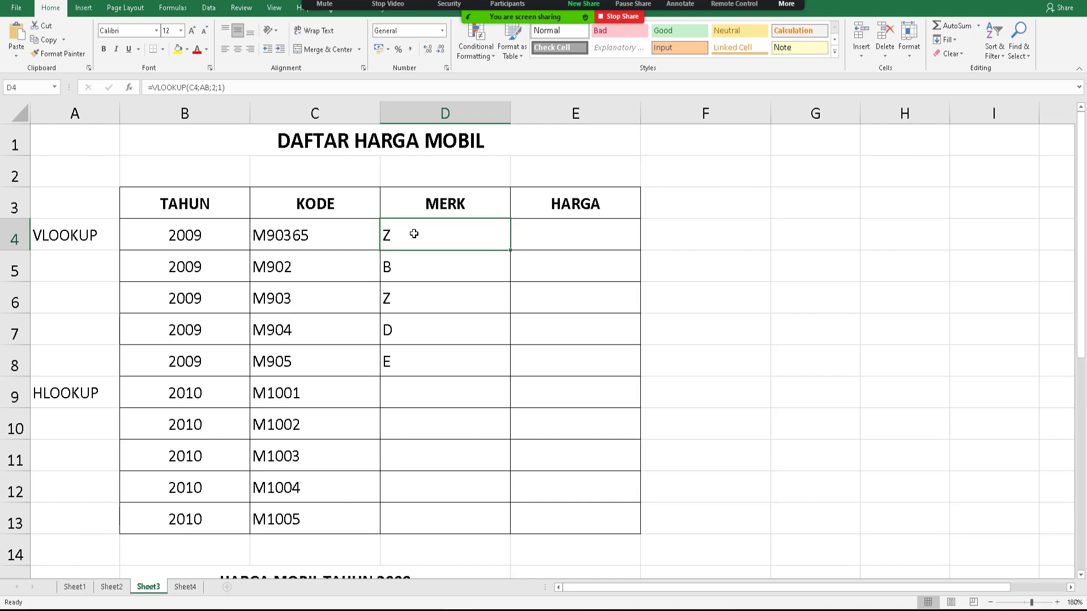
double_click(416, 233)
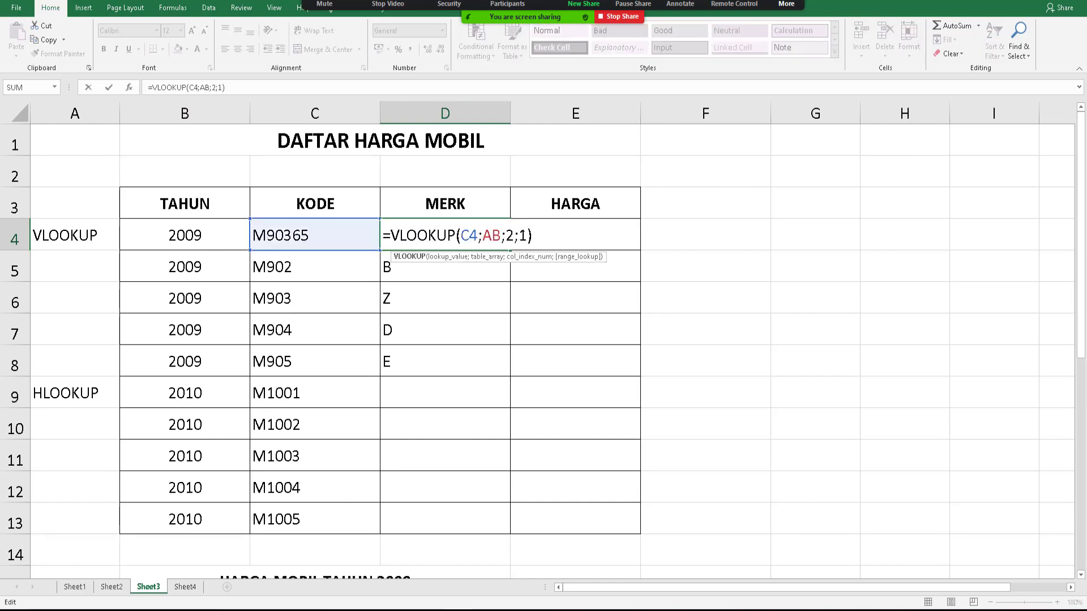
double_click(523, 236)
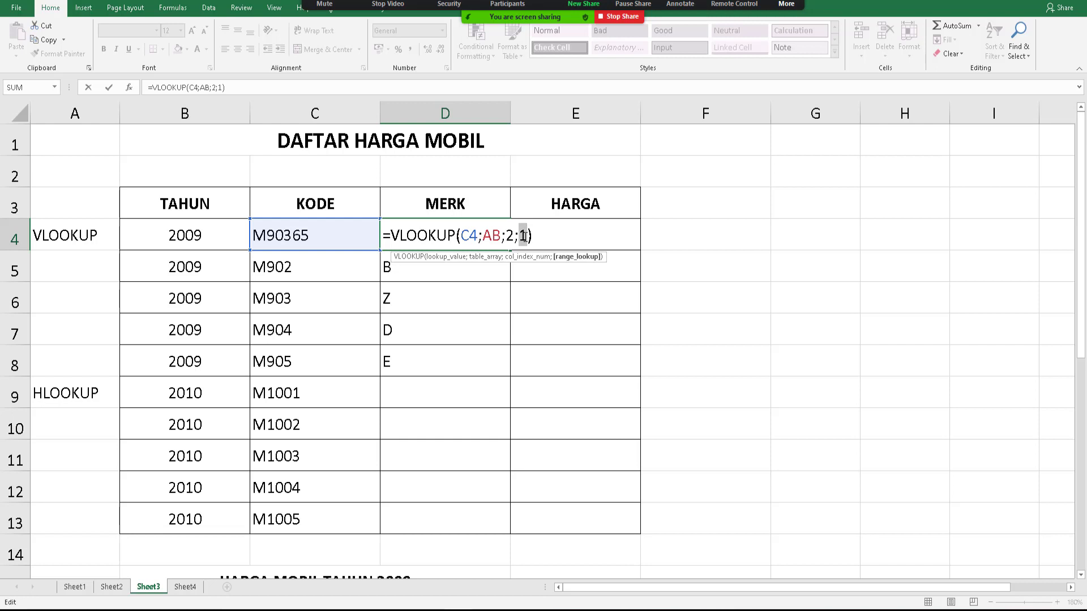
key("Return")
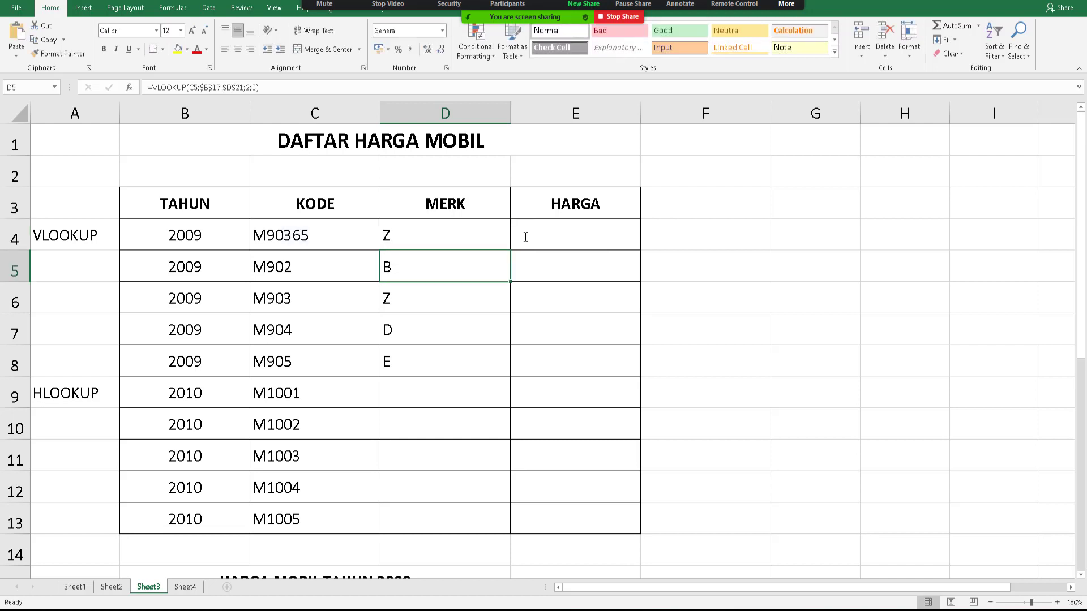
- Trace the MERK returned in D4 back to its MERK and KODE cells in the 2009 table
left_click(412, 239)
scroll(416, 235, "down", 5)
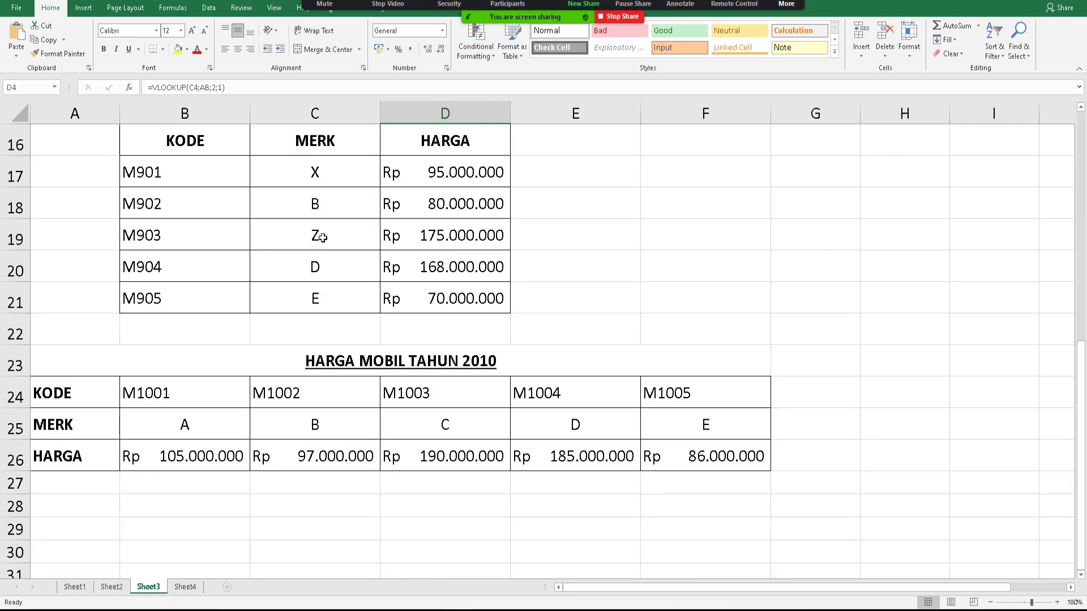
left_click(296, 238)
left_click(147, 244)
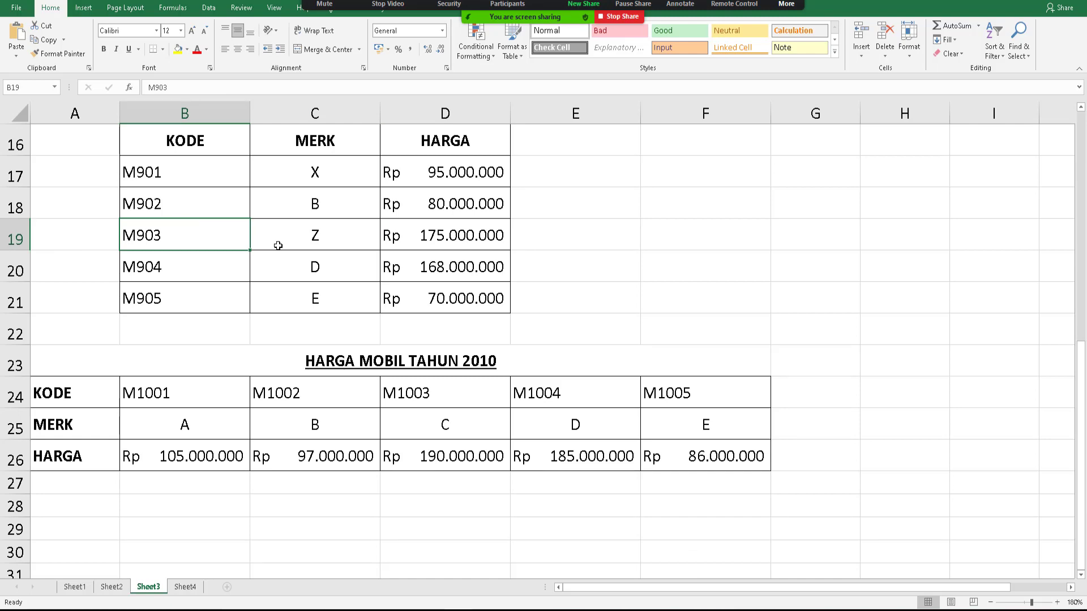
scroll(277, 246, "up", 4)
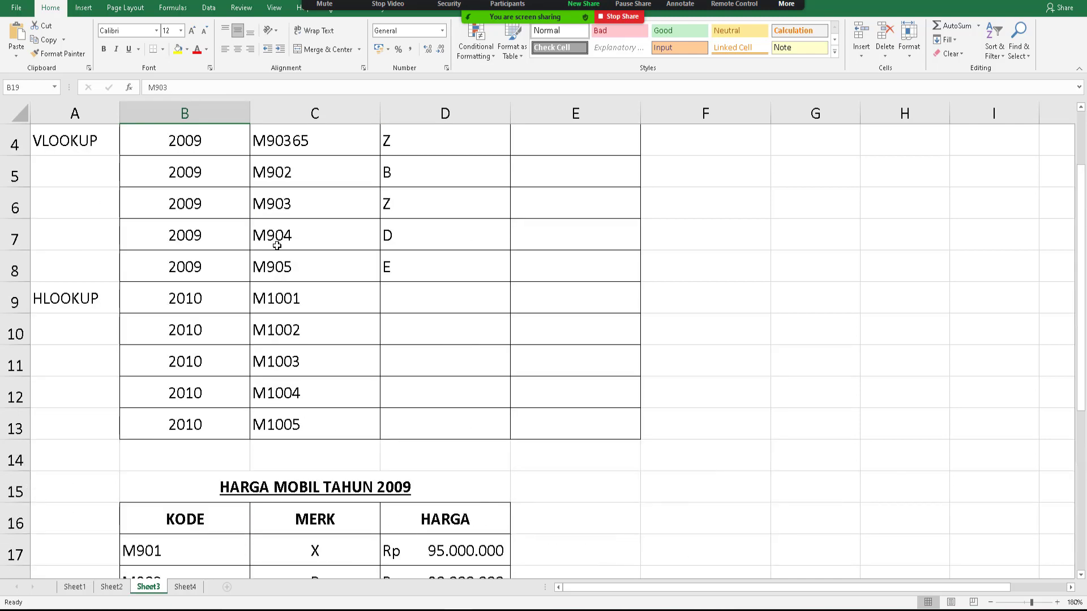
scroll(277, 246, "up", 1)
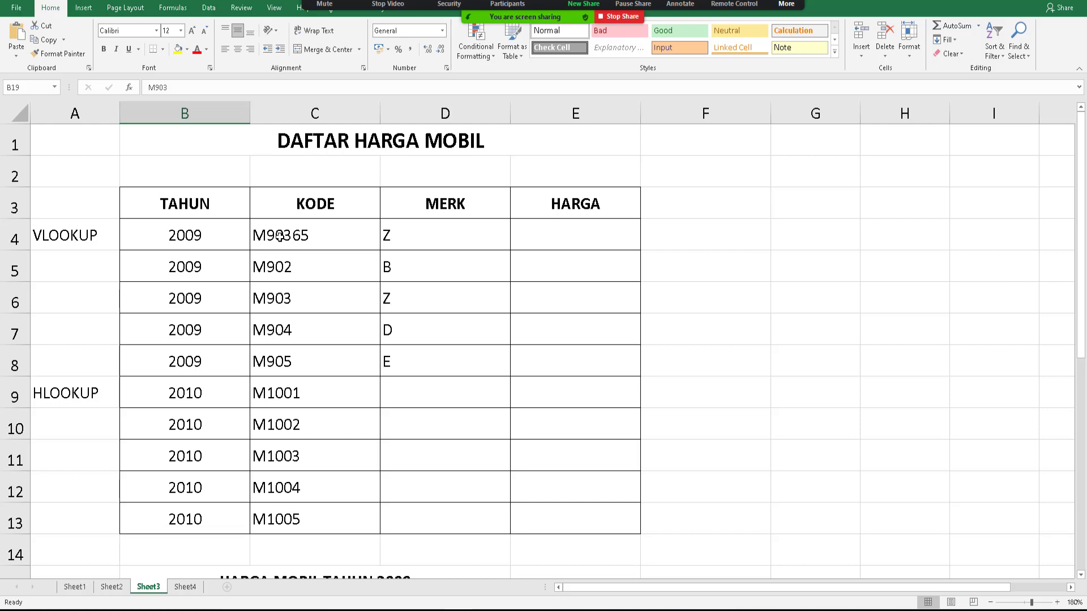
- Compare the leading M903 and trailing 65 of the code in C4 with the KODE entries in the 2009 table
left_click(443, 224)
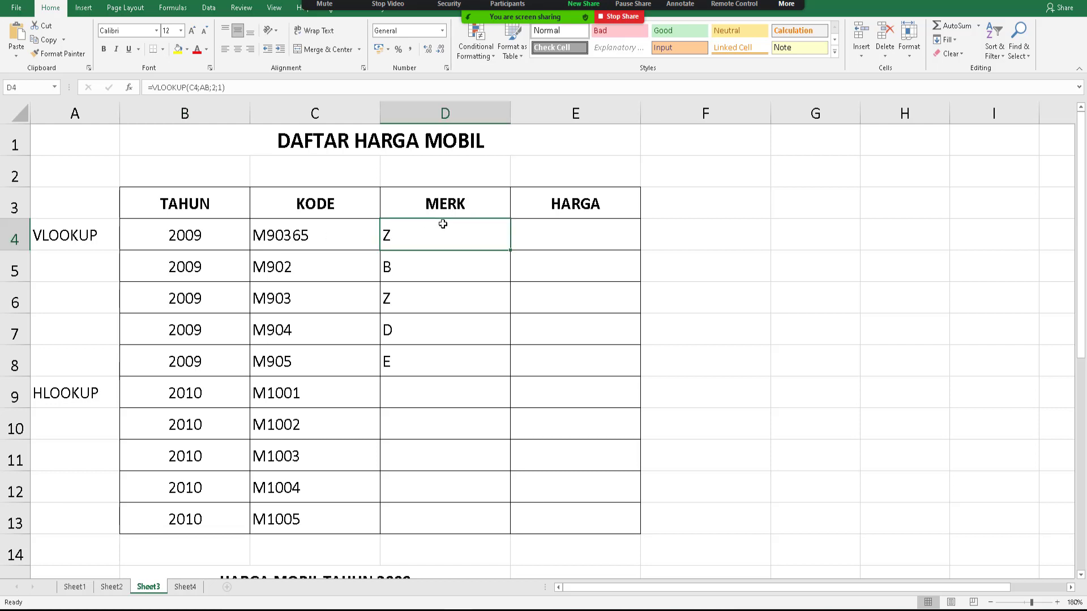
left_click(316, 238)
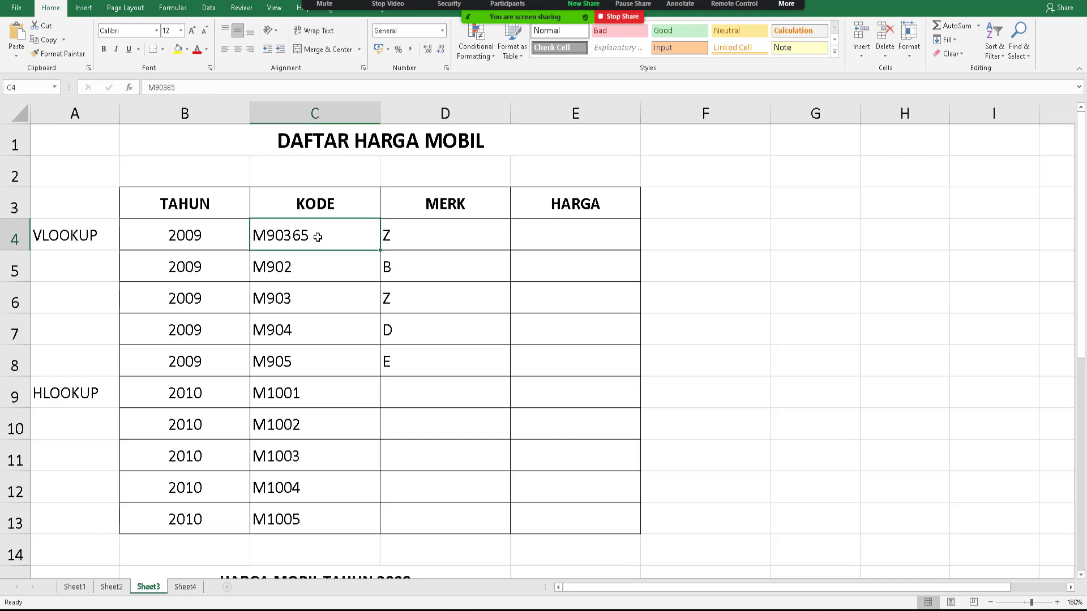
double_click(317, 238)
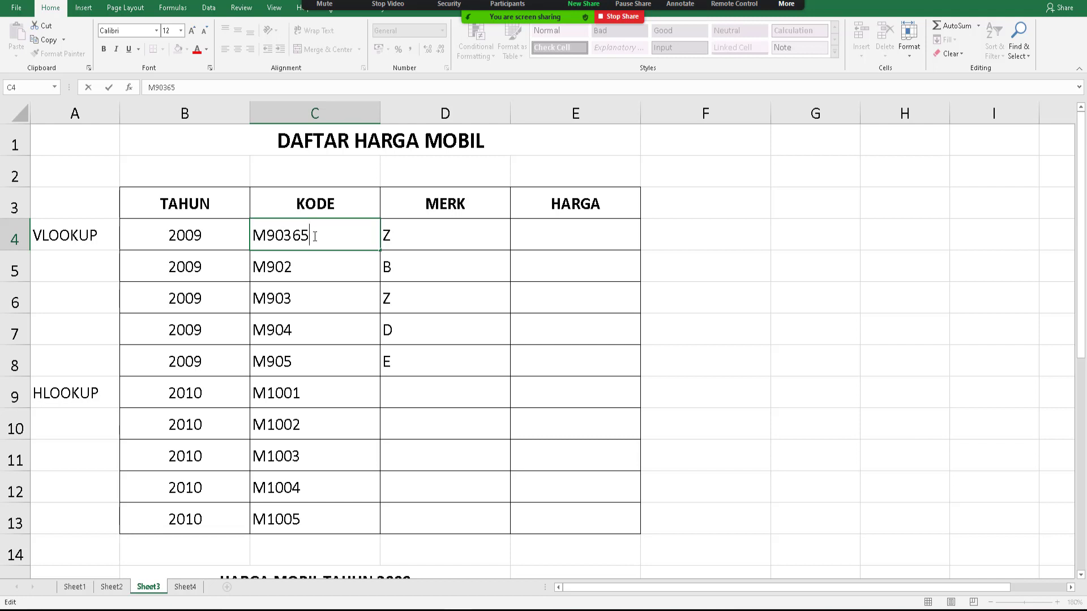
left_click_drag(295, 240, 253, 237)
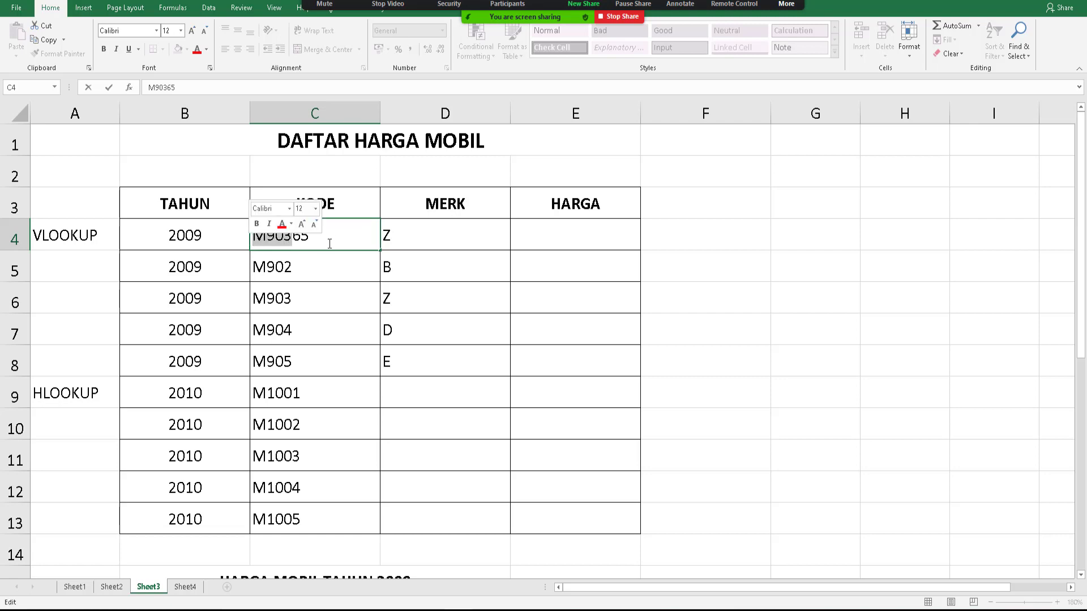
scroll(328, 244, "down", 5)
scroll(328, 244, "down", 1)
scroll(215, 239, "up", 2)
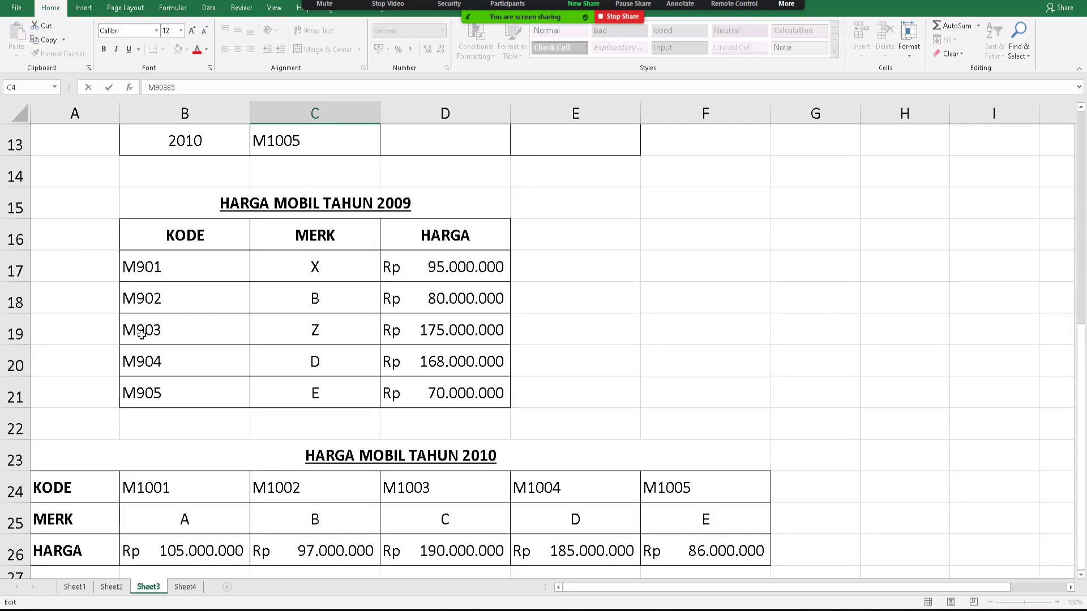
scroll(286, 253, "up", 4)
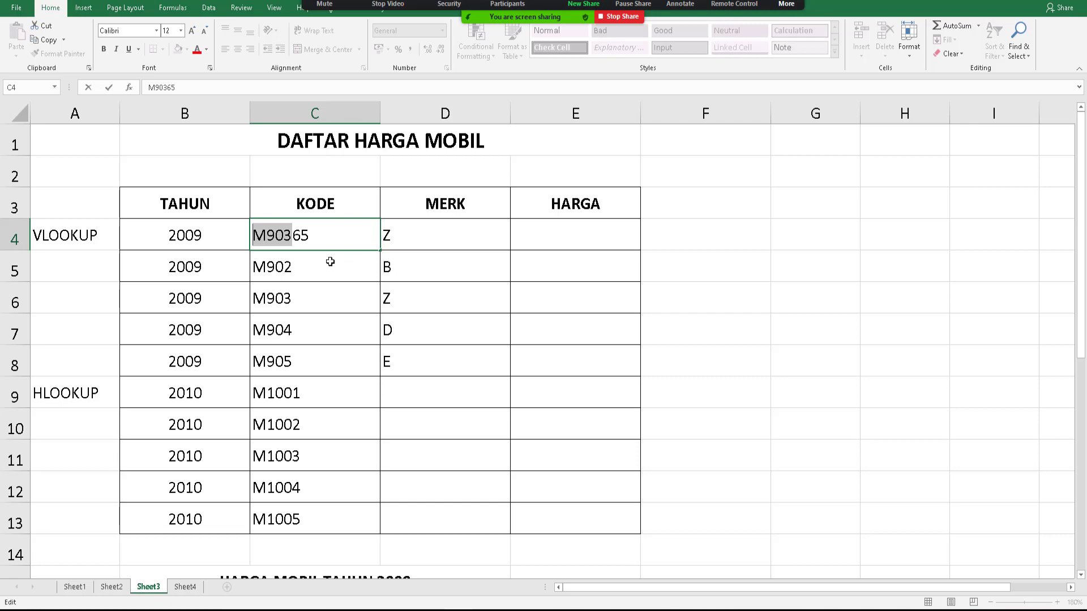
scroll(293, 254, "down", 6)
scroll(292, 254, "up", 2)
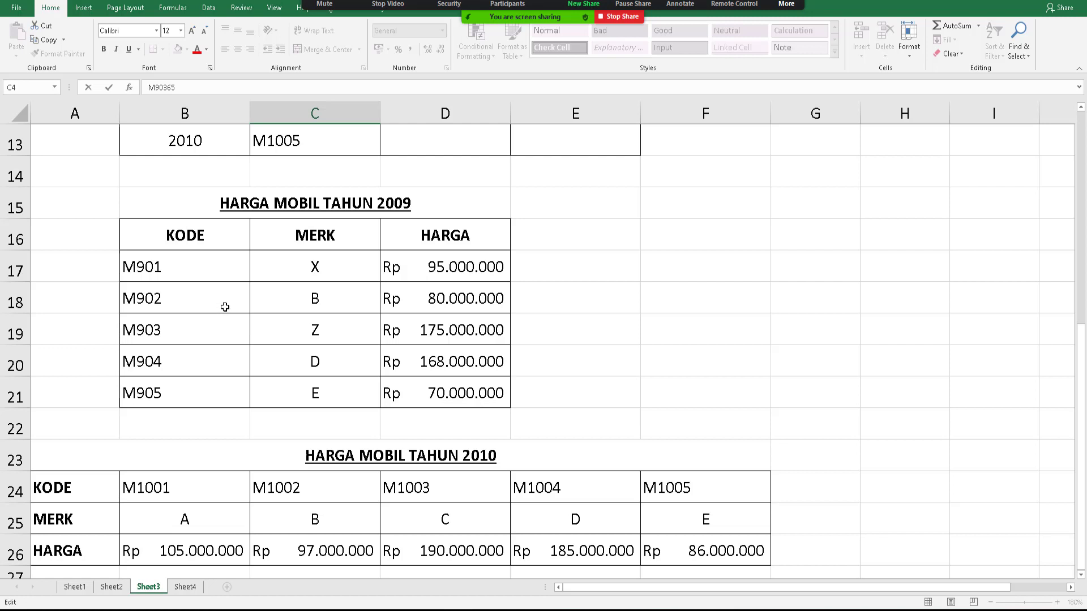
scroll(226, 307, "up", 4)
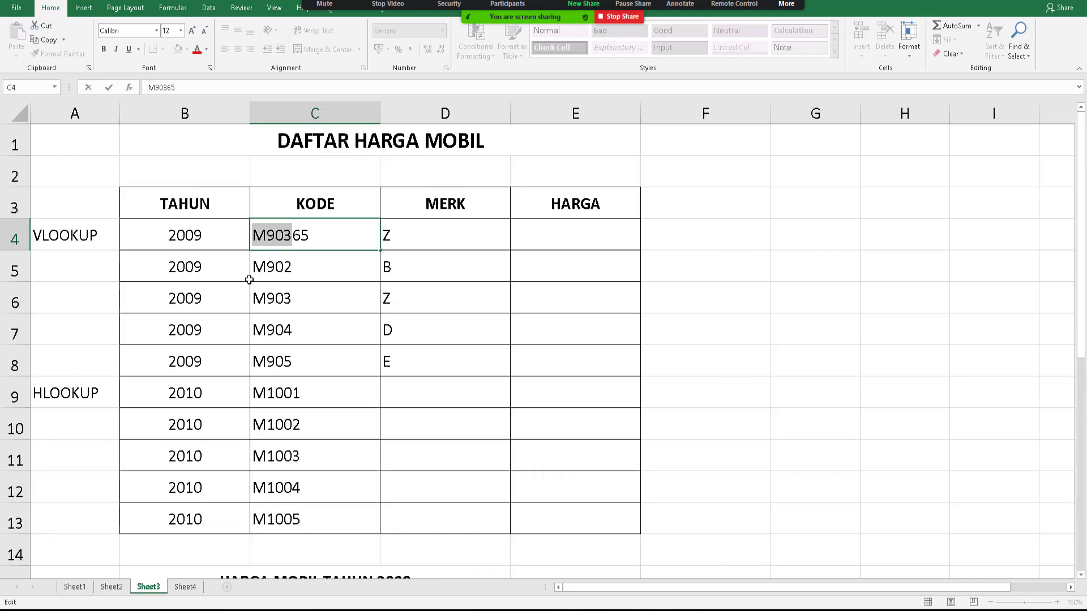
left_click_drag(293, 236, 323, 239)
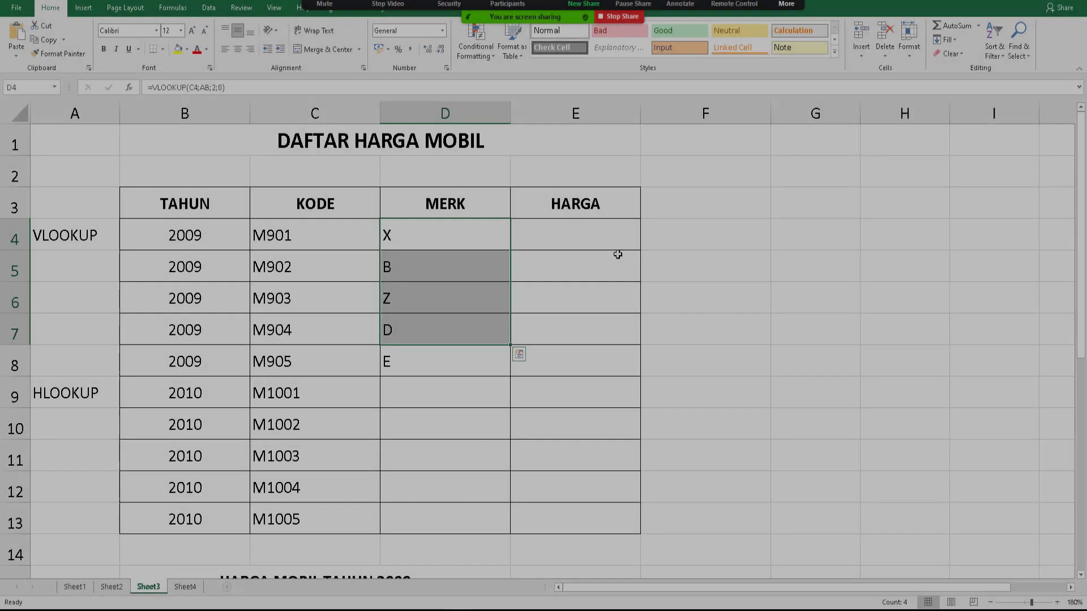
- Enter =VLOOKUP(C4;AB;3;0) in the HARGA cell E4 and fill it down through E8
left_click(608, 236)
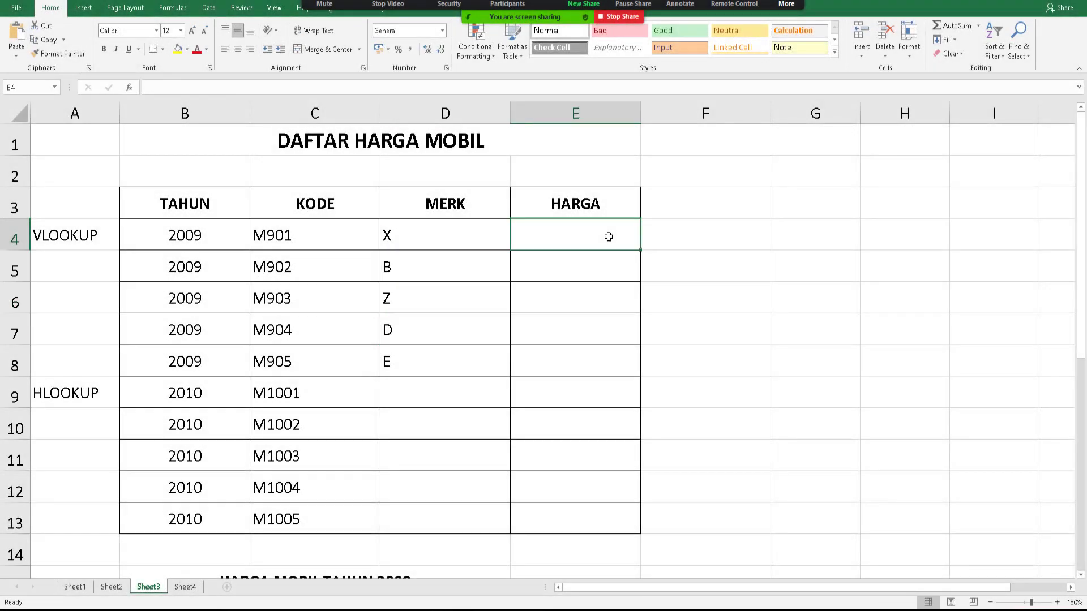
type("=VLOOK")
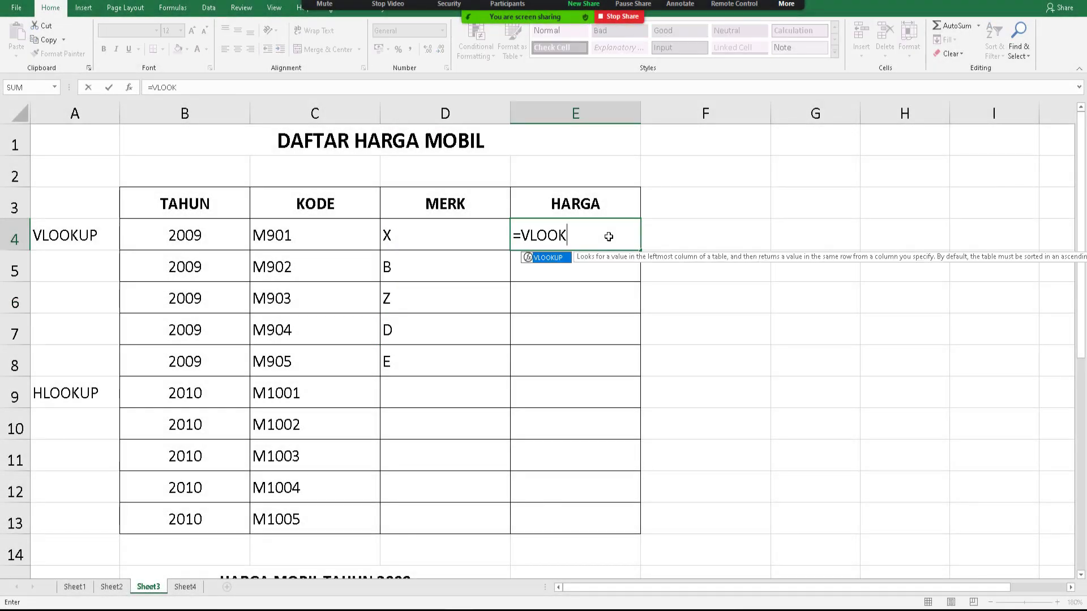
type("UP(")
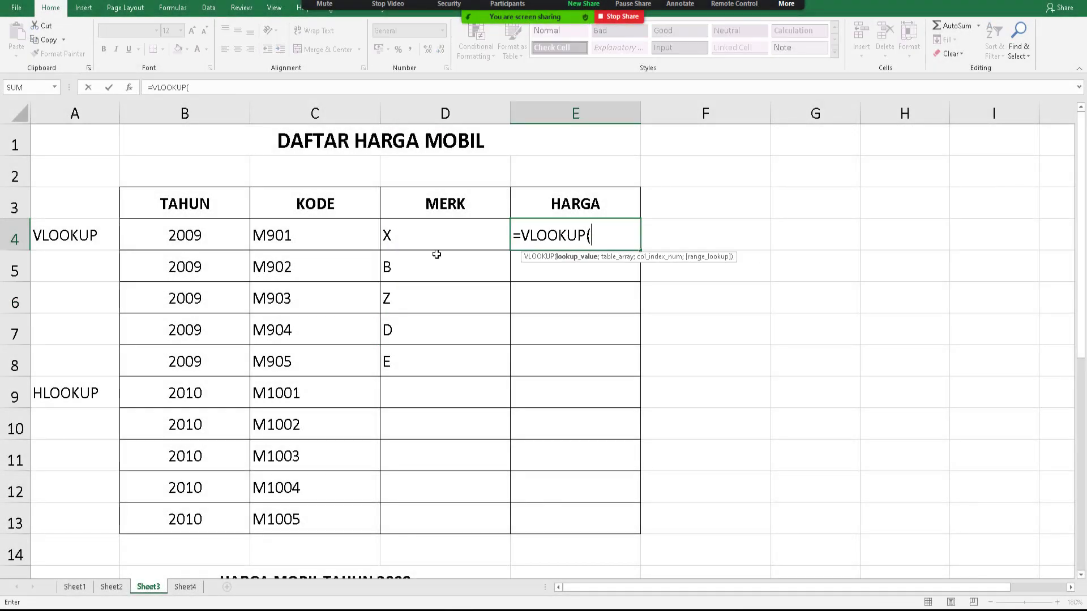
left_click(300, 240)
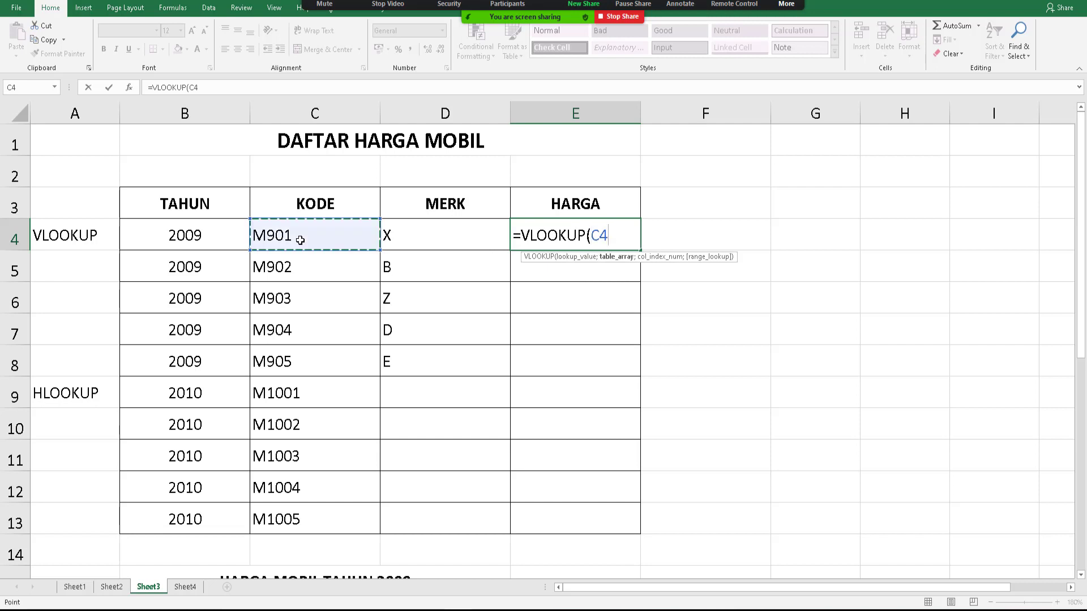
type(";AB")
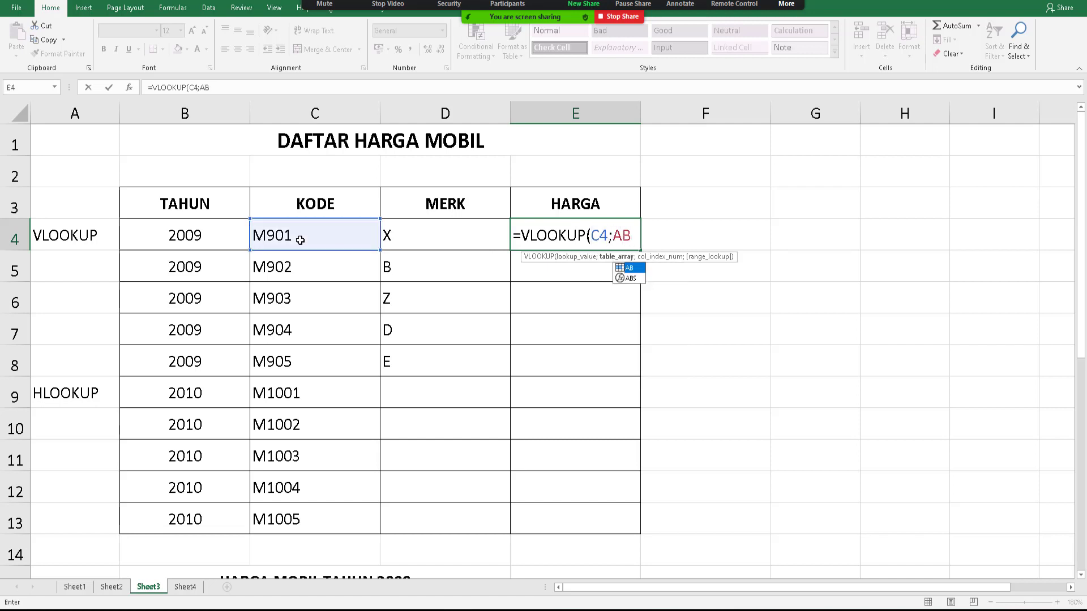
type(";")
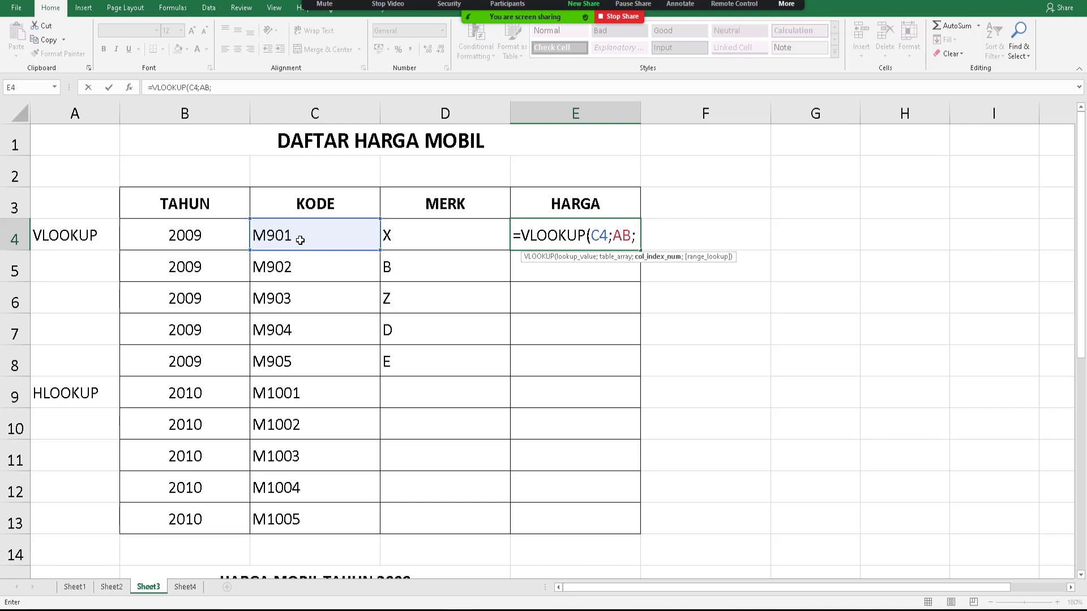
scroll(449, 276, "down", 3)
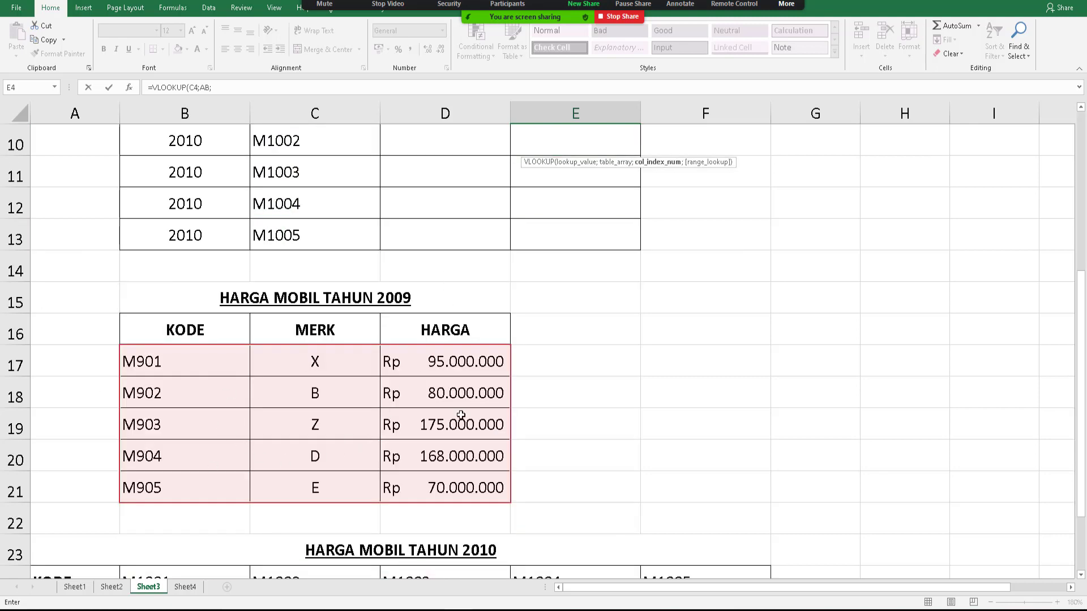
scroll(690, 318, "up", 2)
scroll(690, 318, "up", 1)
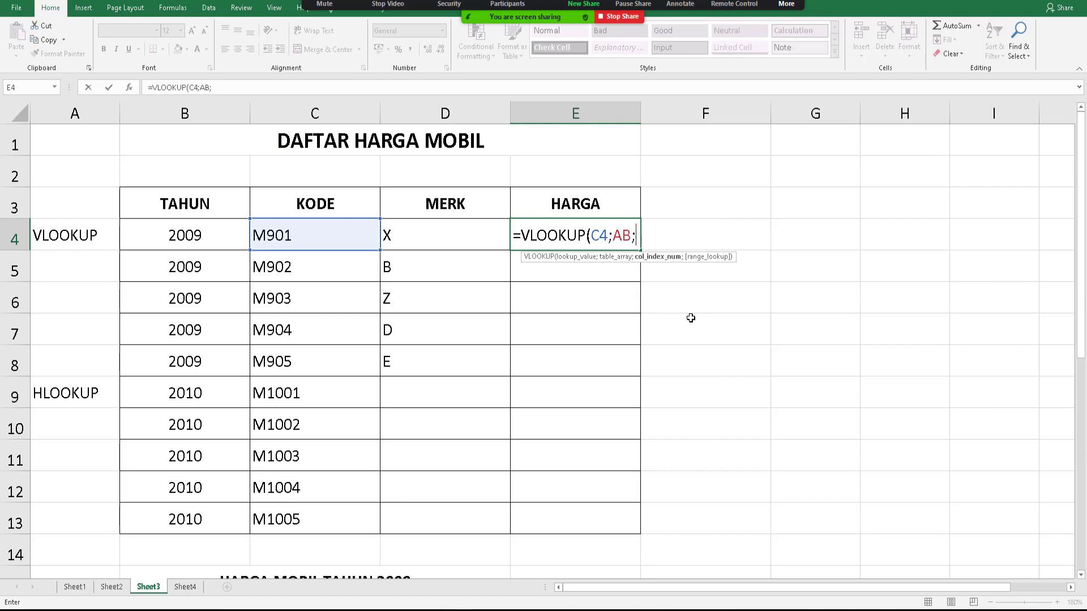
type("3;")
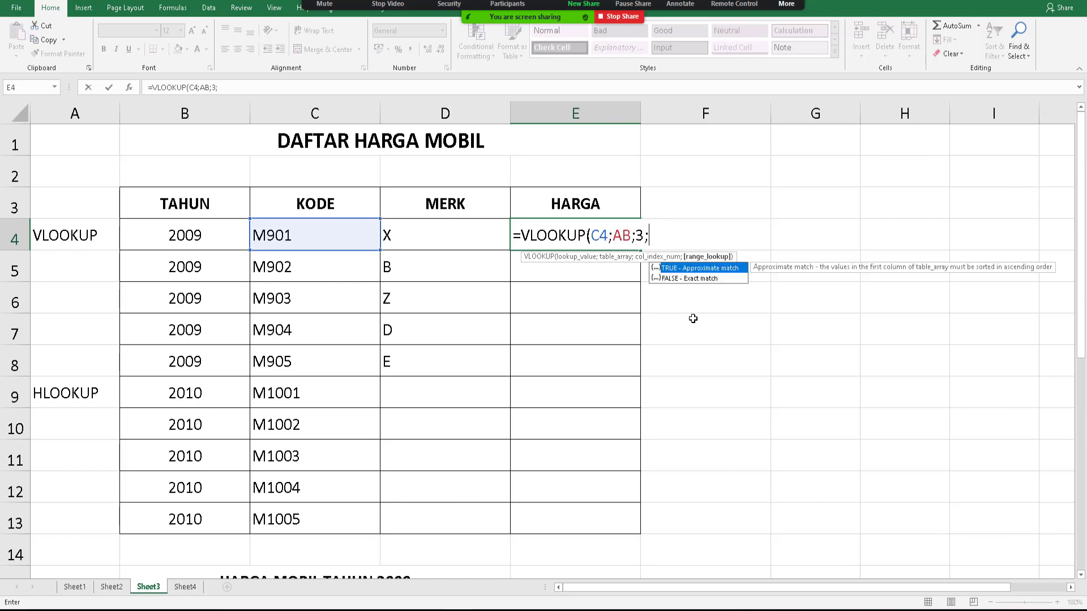
type("0)")
key("Return")
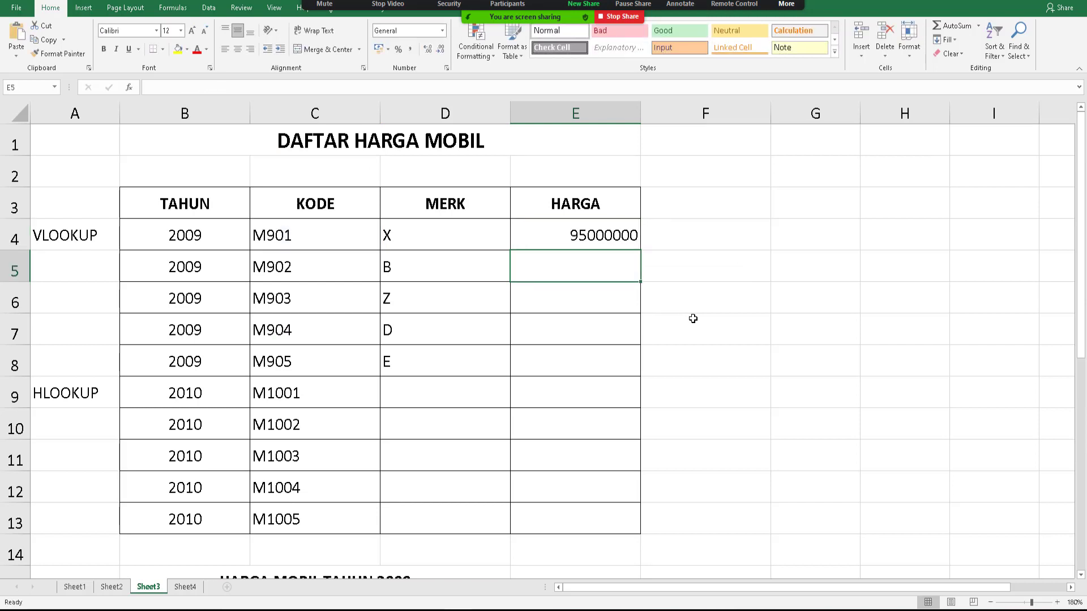
left_click(612, 238)
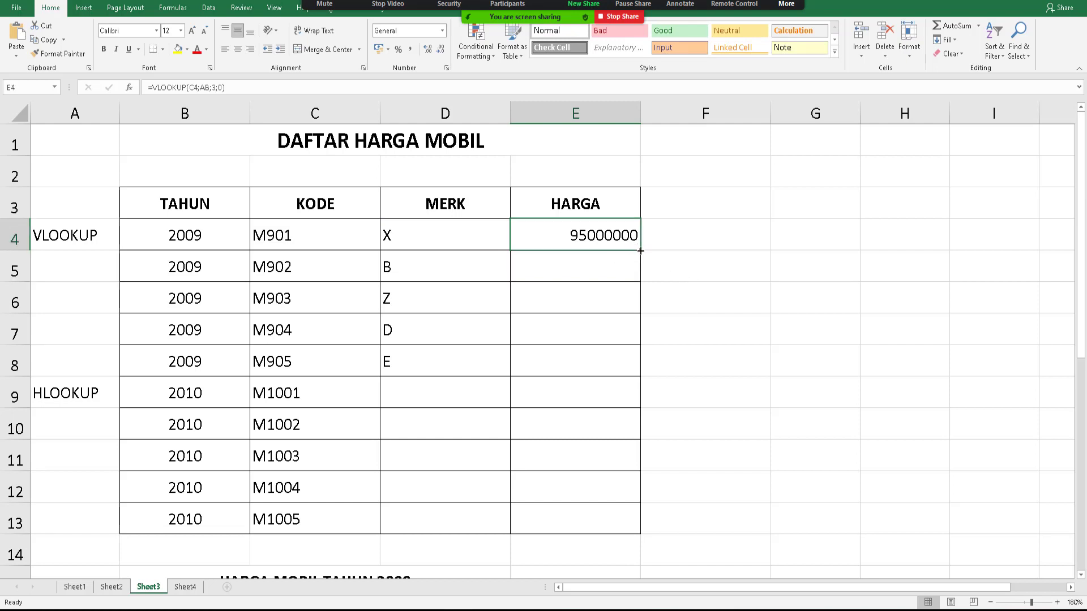
left_click_drag(639, 249, 625, 379)
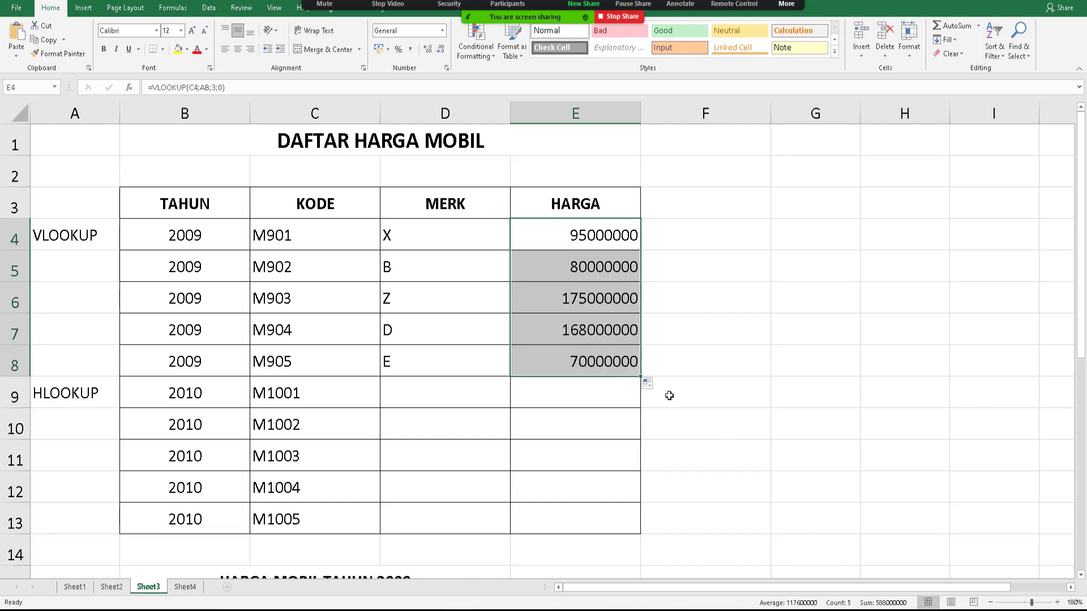
- Format the HARGA cells E4:E8 as Accounting with the Rp symbol and 0 decimal places, and widen column E slightly
right_click(613, 295)
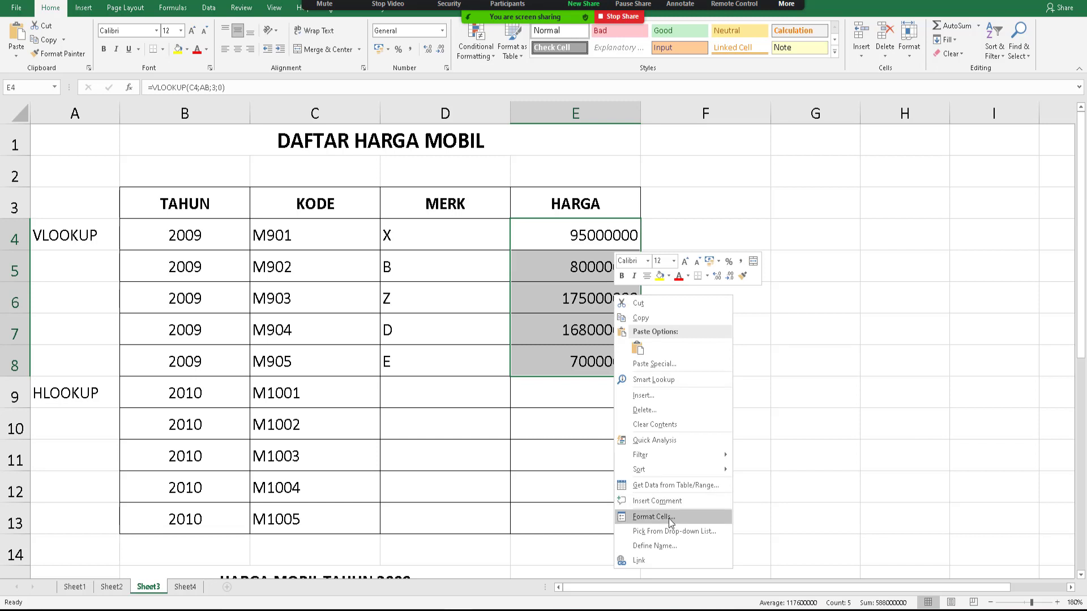
left_click(668, 519)
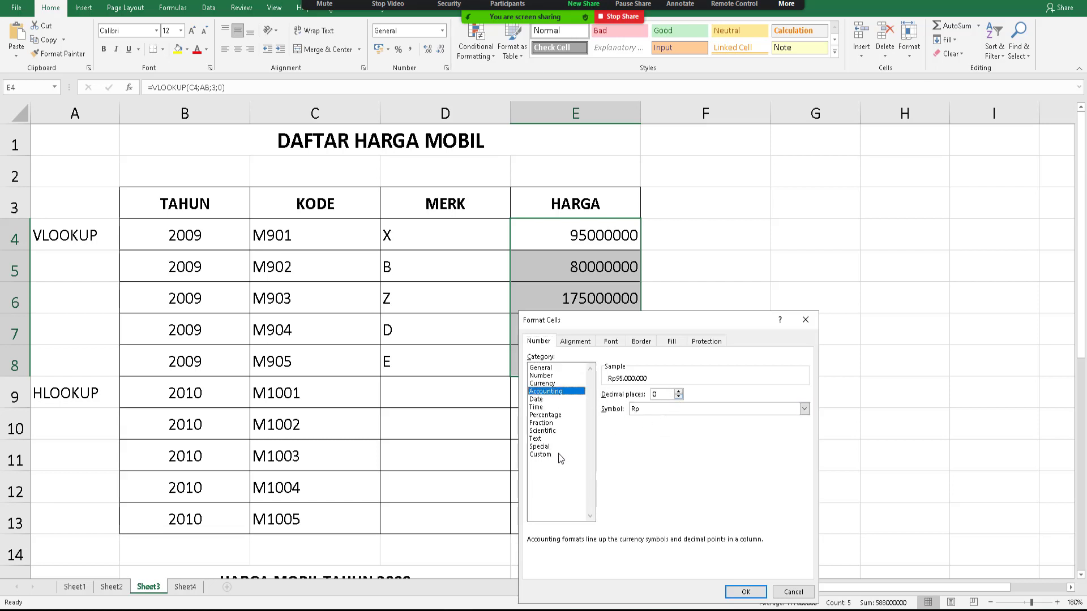
left_click(741, 594)
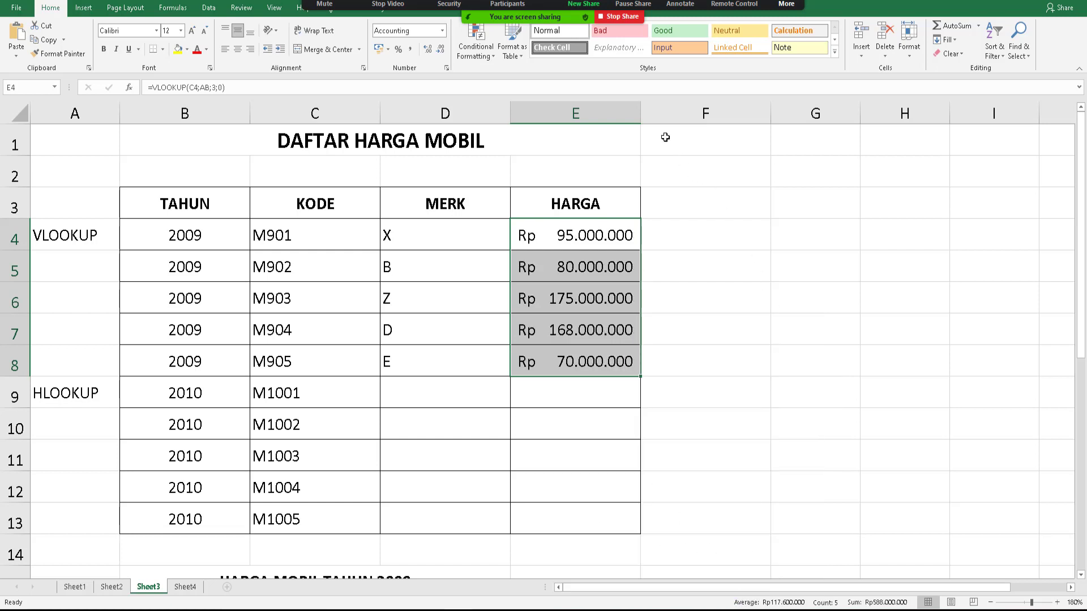
mouse_move(644, 119)
left_mouse_down()
mouse_move(672, 120)
mouse_move(661, 119)
left_mouse_up()
left_click(767, 320)
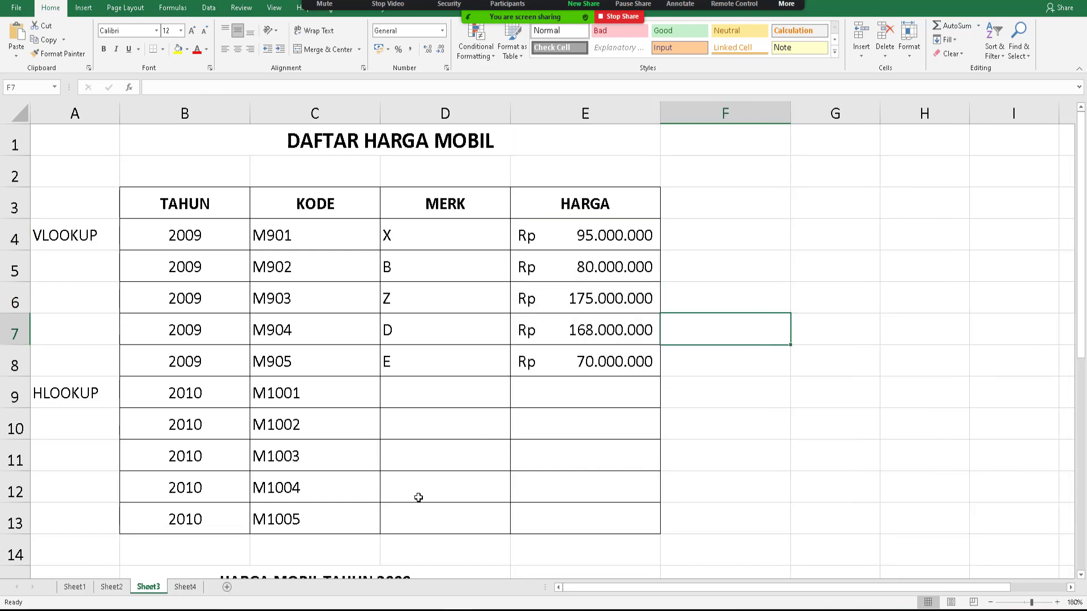
- Review the VLOOKUP formula in D4 and the empty MERK cells D9:D13 for the 2010 cars
left_click_drag(415, 396, 427, 507)
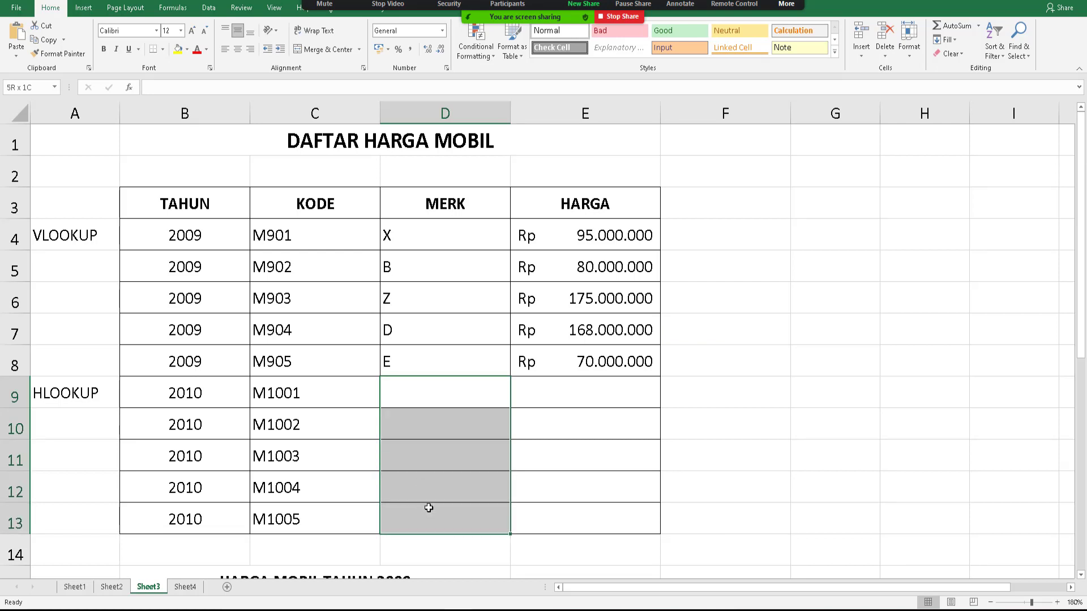
double_click(430, 233)
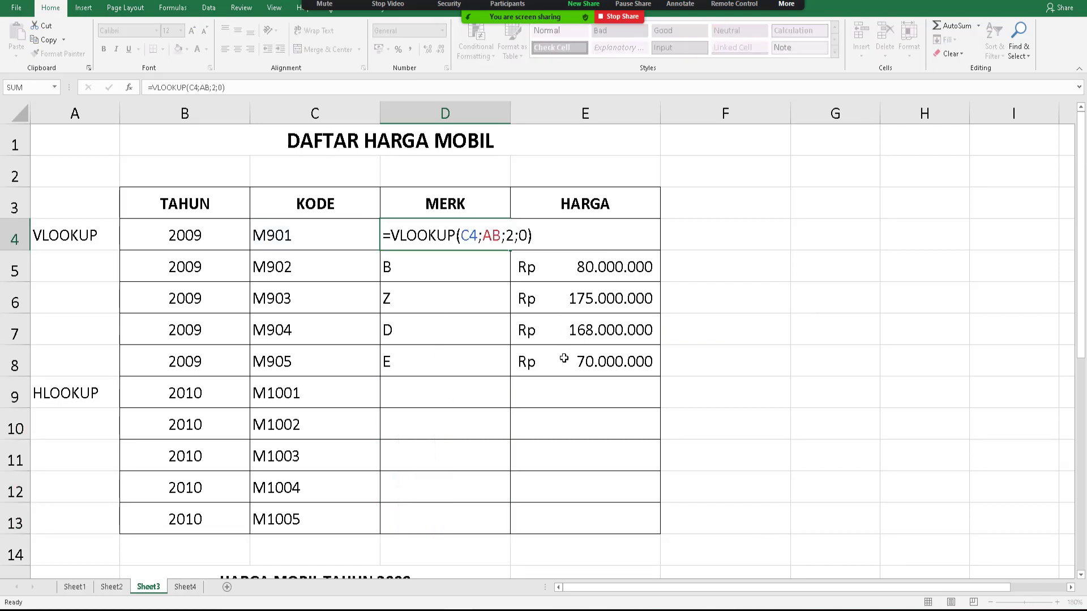
key("Escape")
left_click_drag(419, 396, 436, 512)
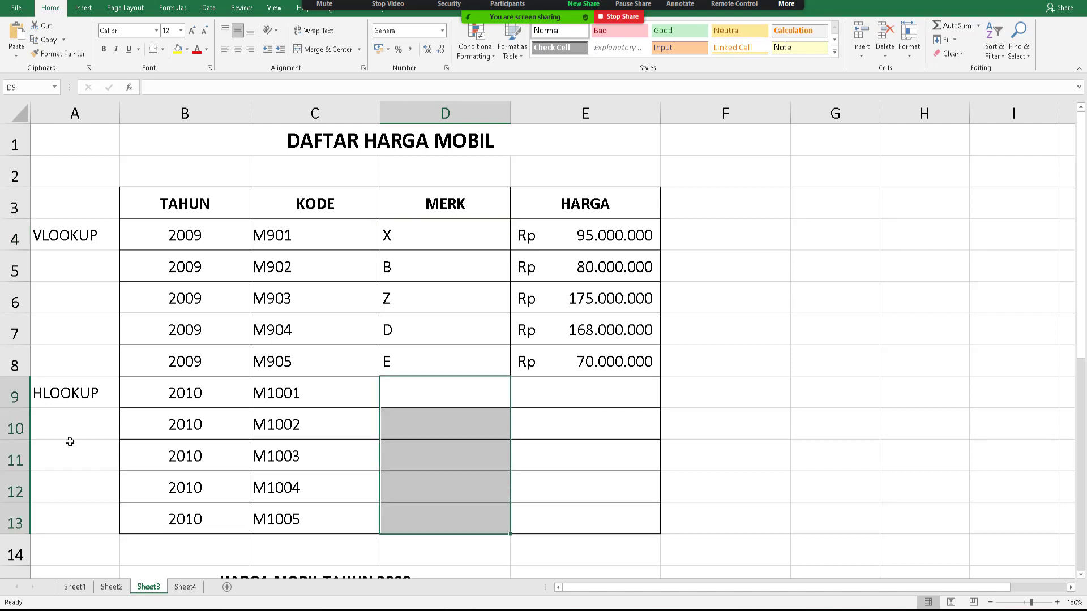
- Examine the horizontal layout of the HARGA MOBIL TAHUN 2010 table, including its row headings, KODE row and M1001 column
scroll(238, 403, "down", 5)
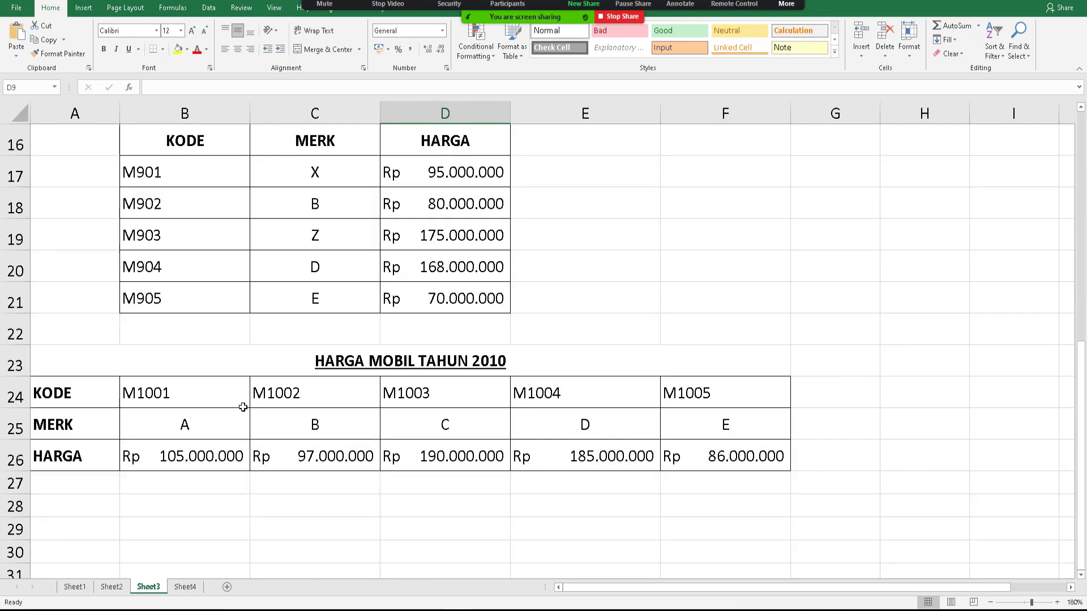
left_click_drag(66, 392, 699, 451)
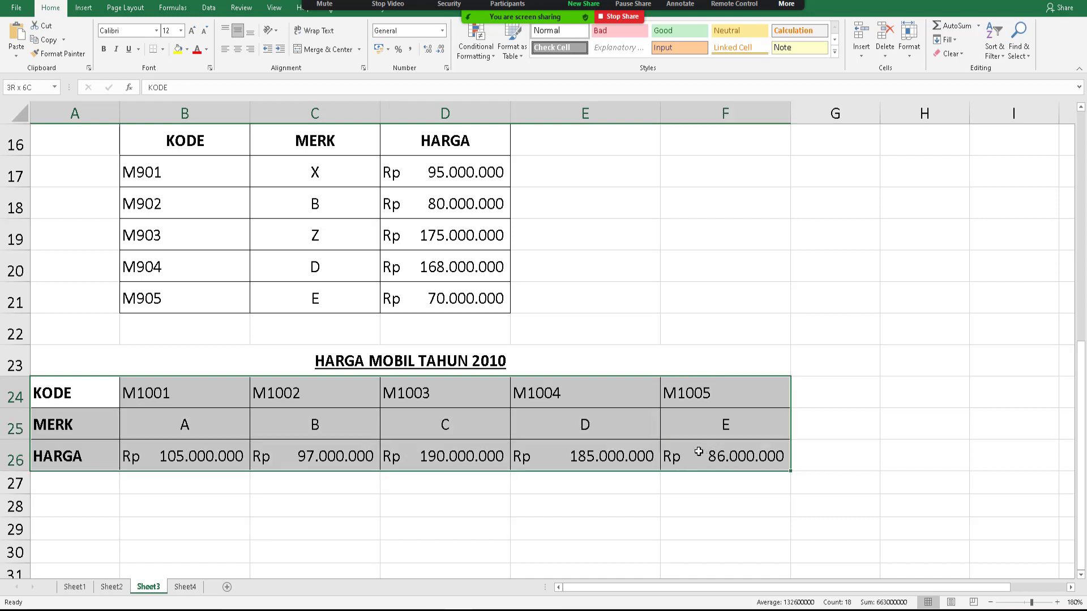
left_click(61, 406)
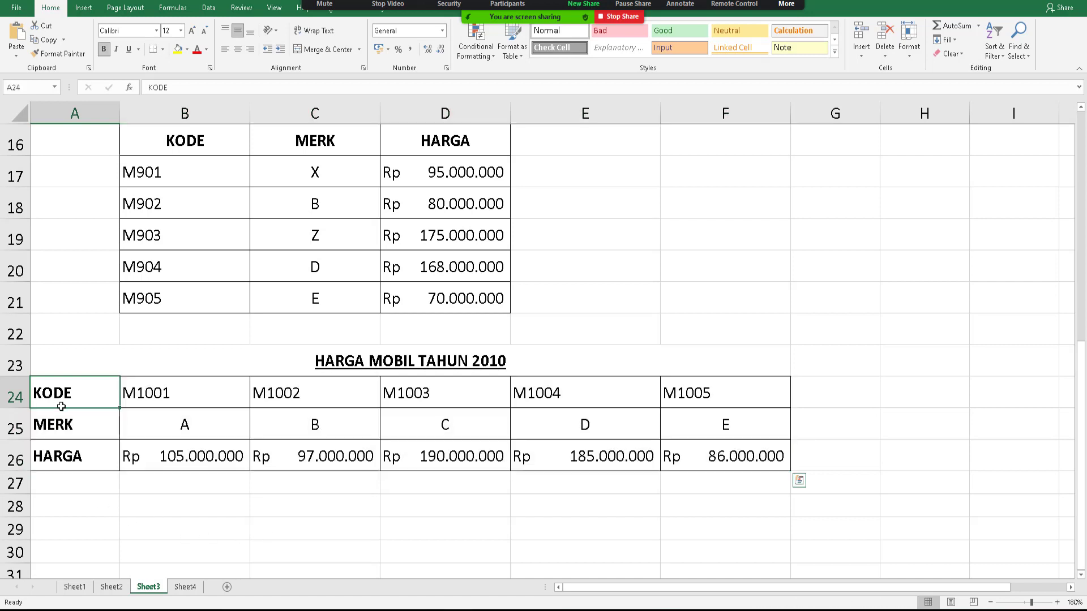
left_click_drag(61, 406, 65, 449)
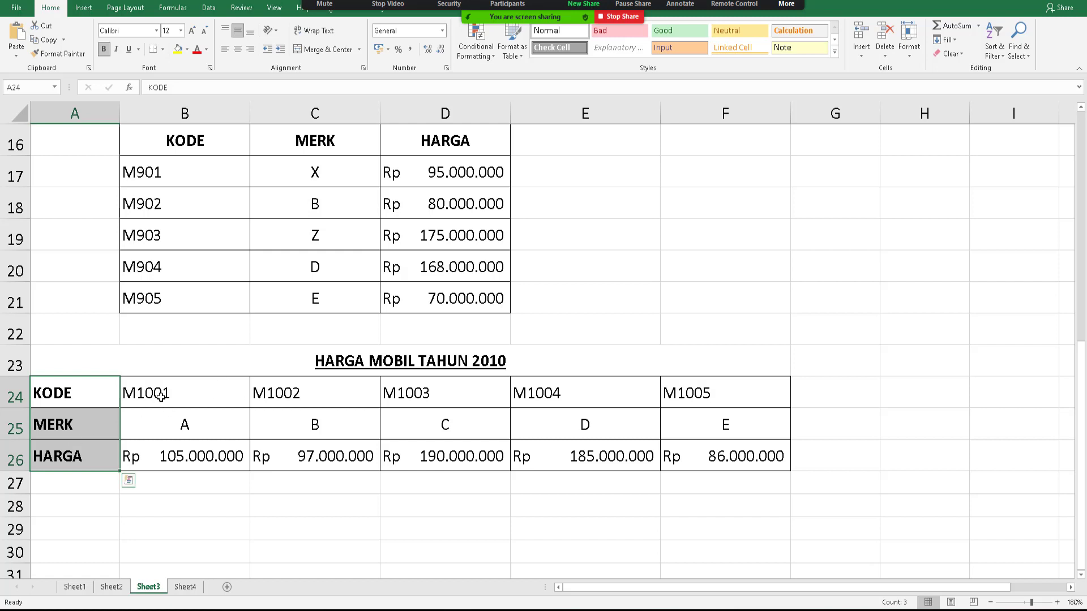
left_click_drag(160, 396, 789, 391)
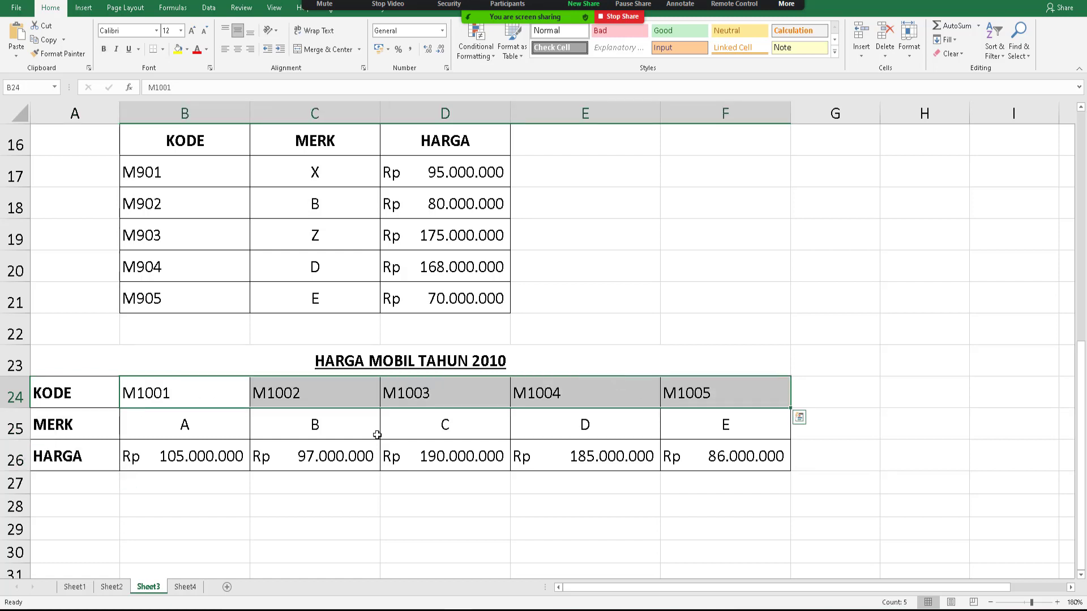
left_click_drag(205, 399, 199, 459)
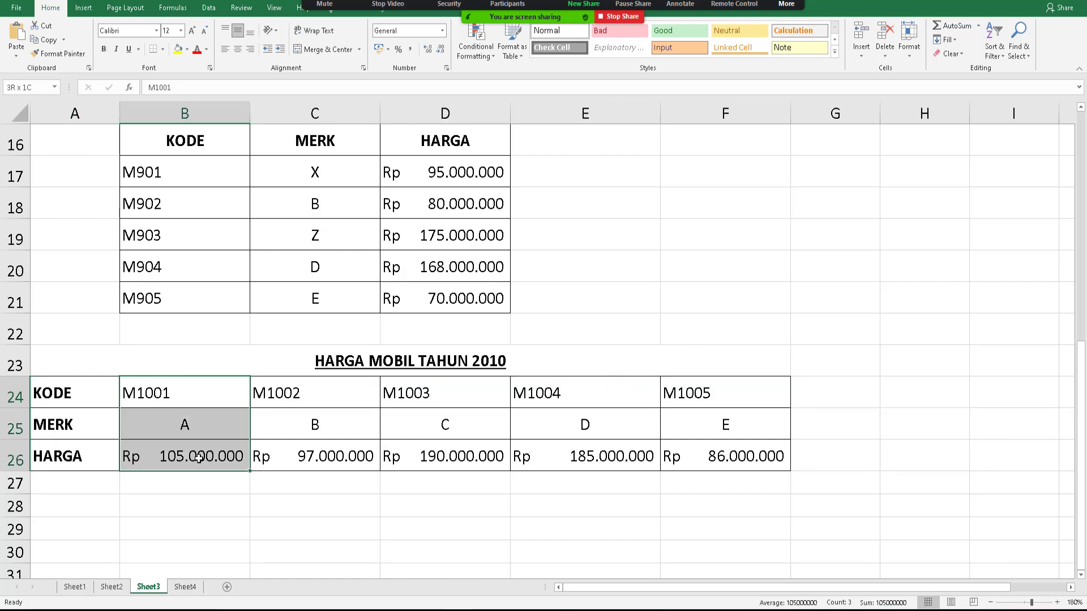
scroll(347, 437, "up", 5)
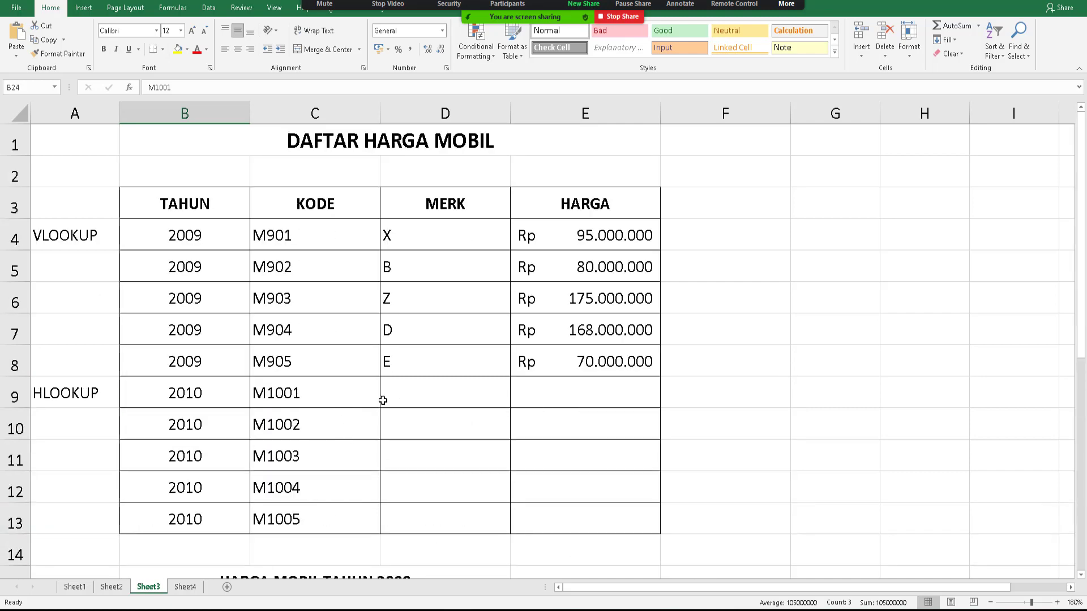
left_click(398, 392)
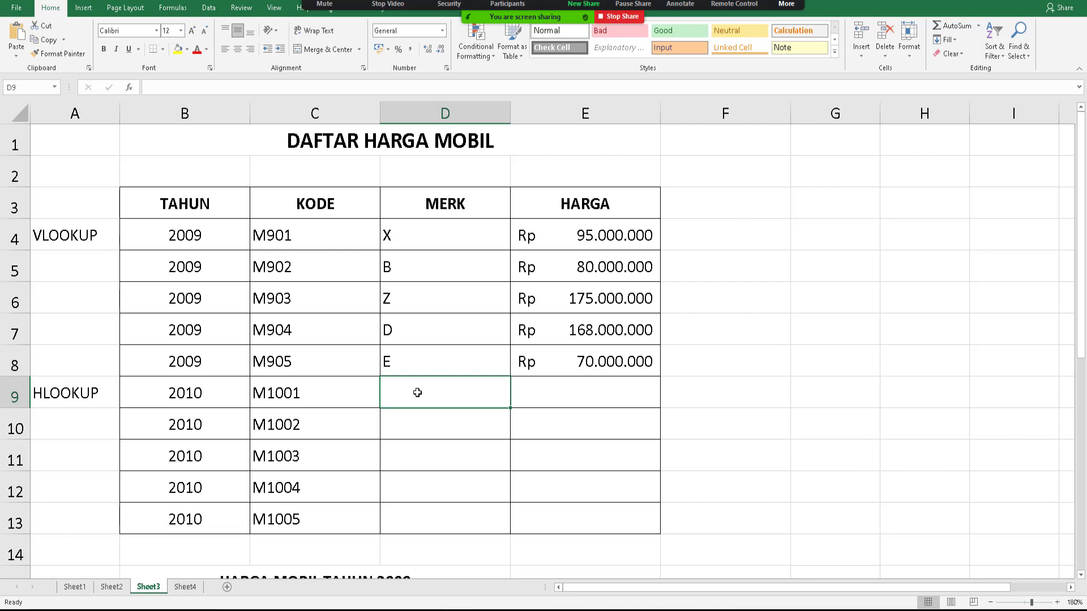
type("=H")
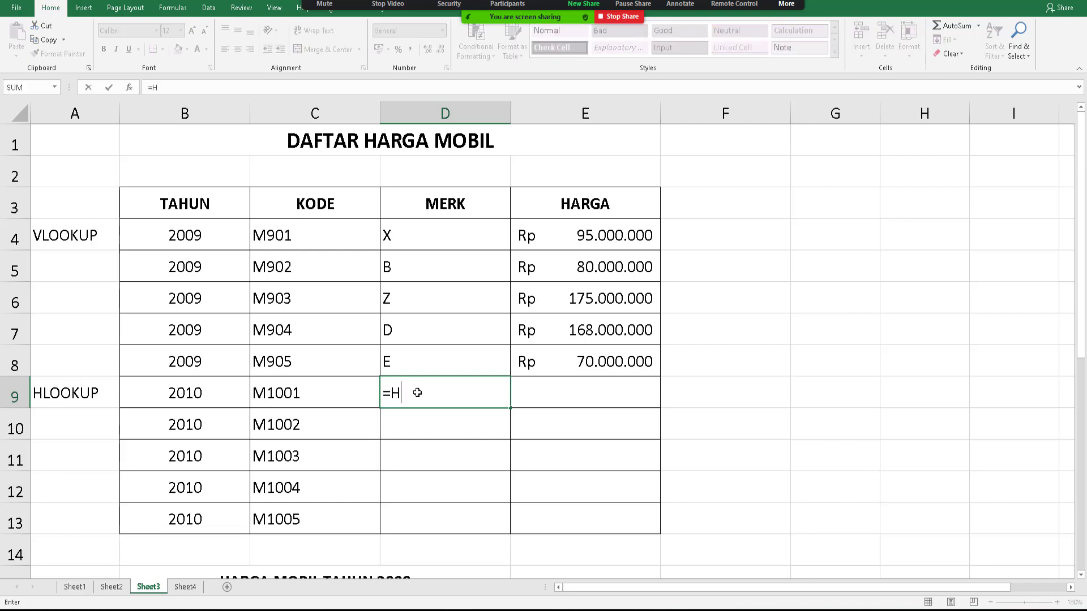
type("LOOKUP")
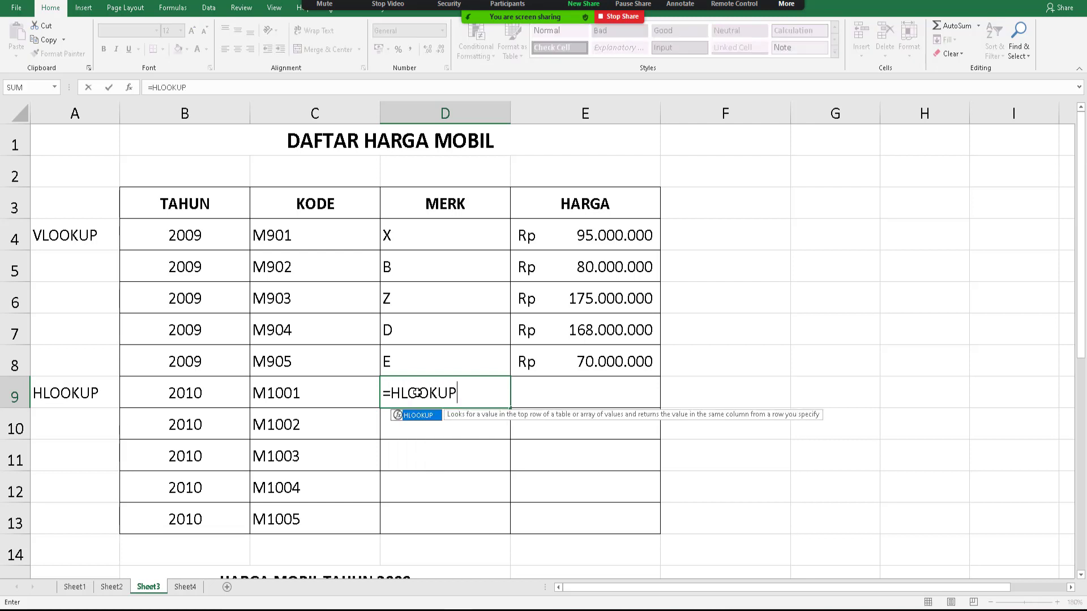
type("(")
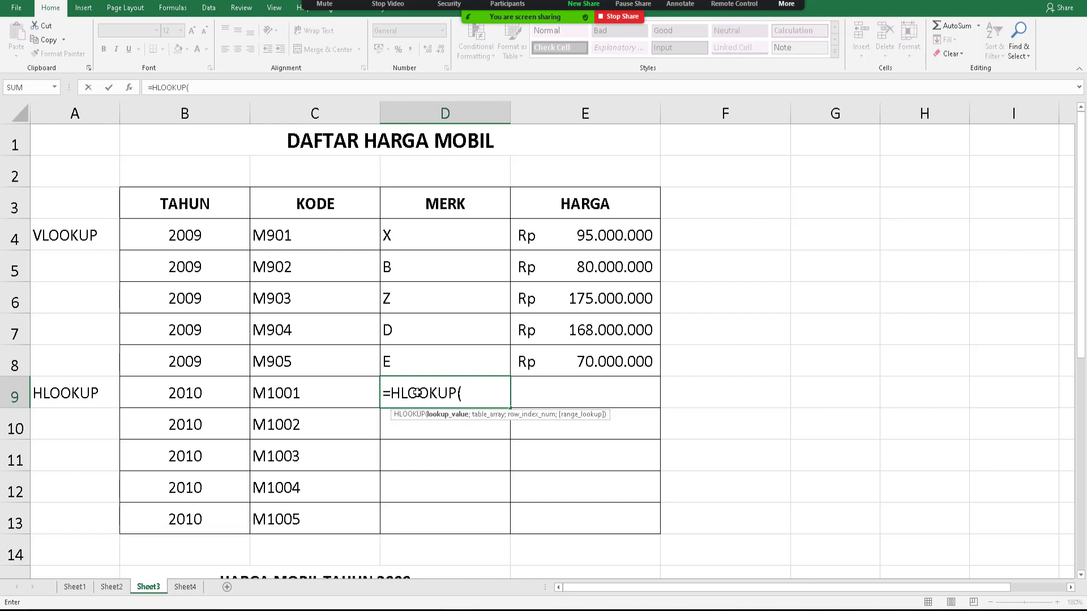
left_click(323, 393)
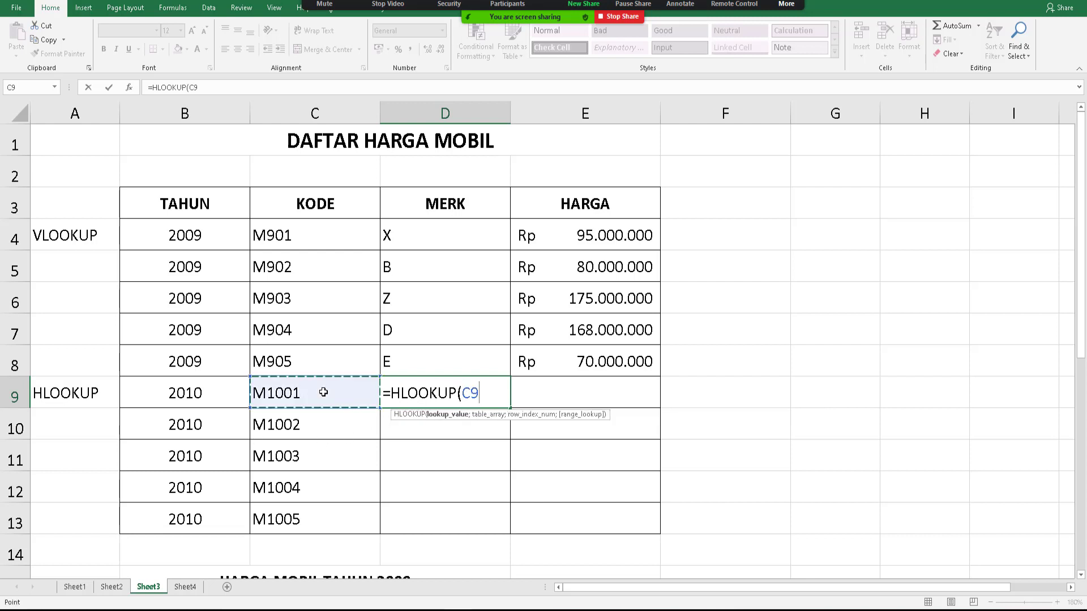
type(";")
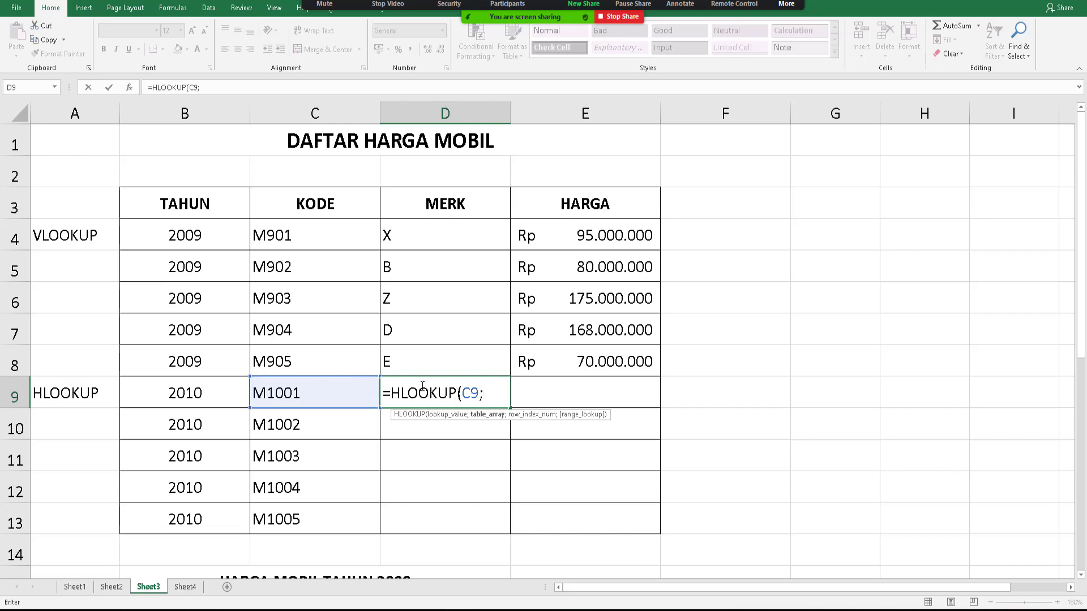
scroll(402, 402, "down", 2)
scroll(402, 406, "down", 4)
left_click_drag(162, 300, 742, 362)
scroll(631, 344, "up", 5)
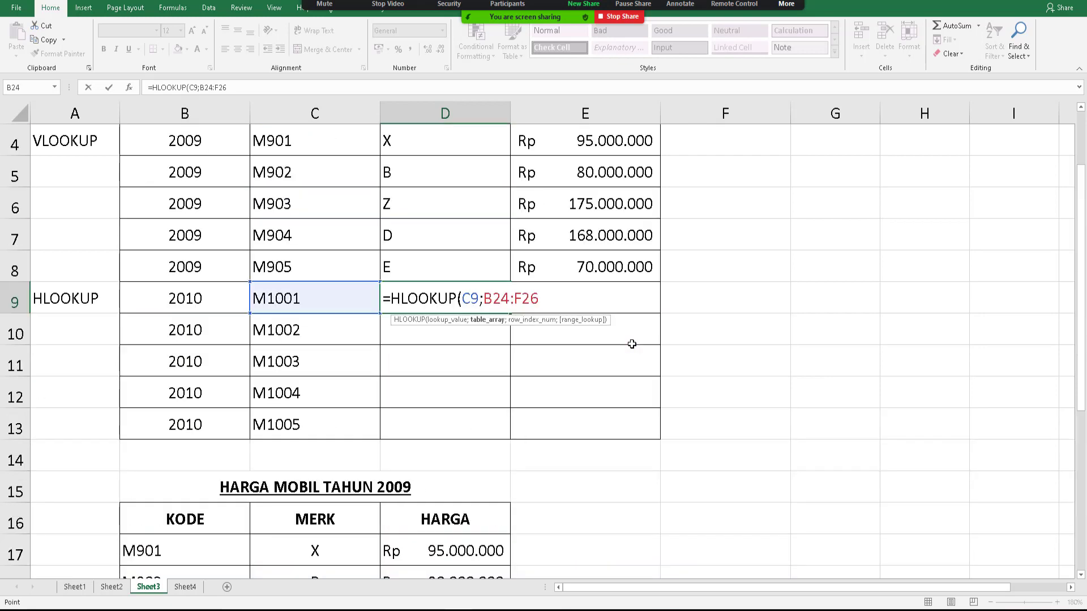
key("Escape")
- Name the 2010 table data range B24:F26 as BA, leaving out the row headings
scroll(556, 330, "down", 4)
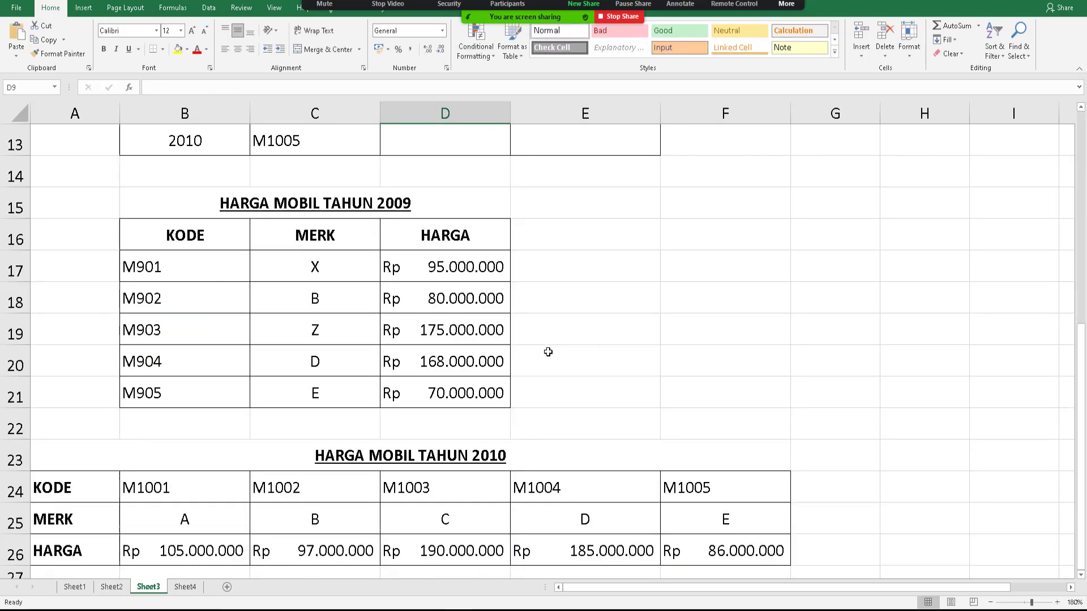
left_click_drag(246, 403, 701, 449)
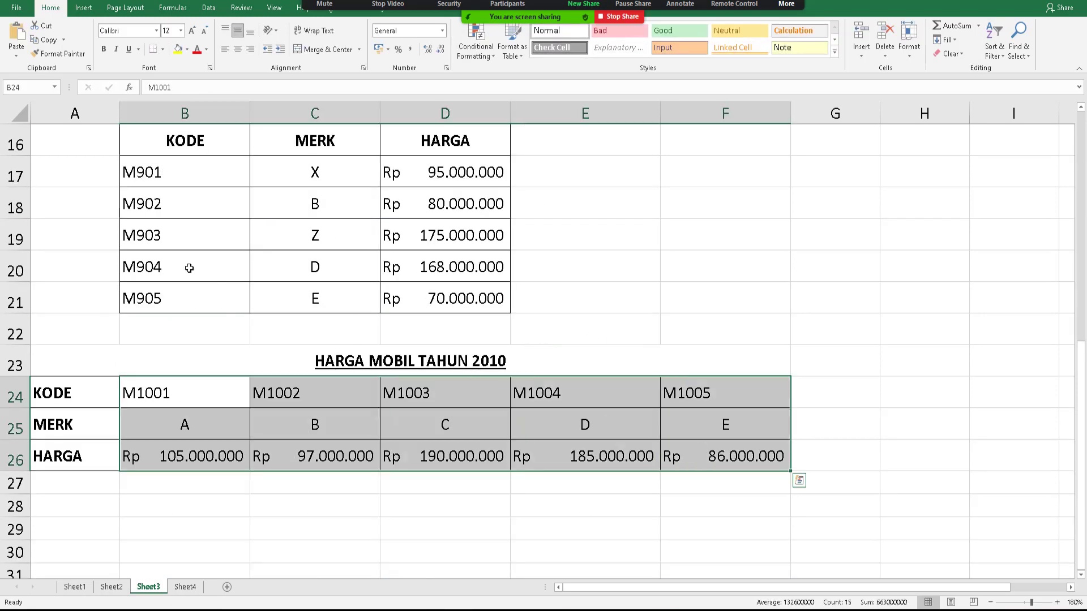
left_click(34, 87)
key("Return")
- Enter =HLOOKUP(C9;BA;2;0) in MERK cell D9, using the MERK row of the 2010 table as the row index
scroll(309, 361, "up", 5)
left_click(420, 383)
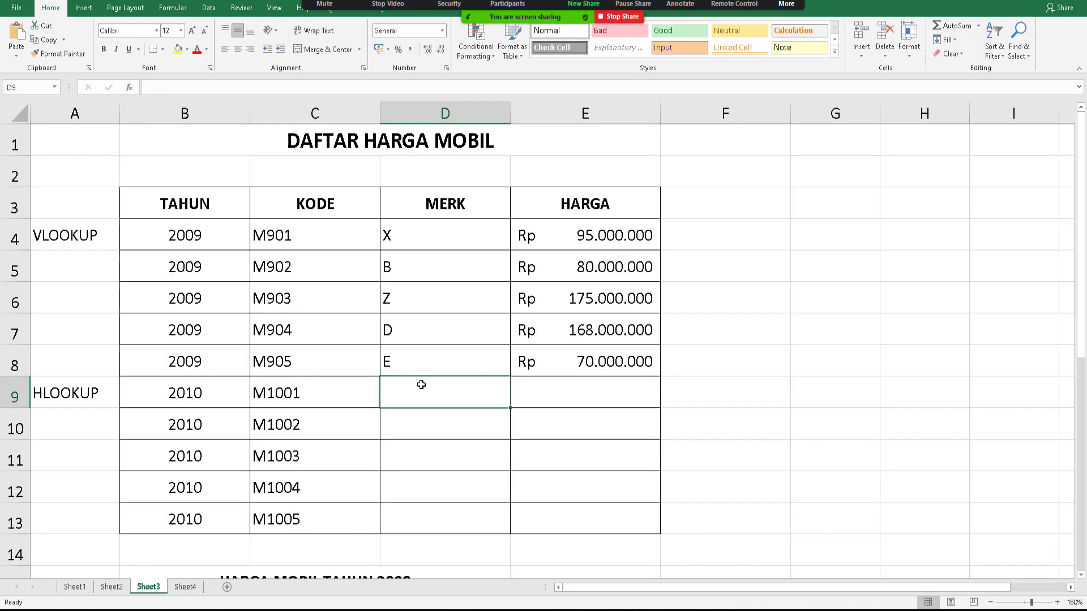
type("=H")
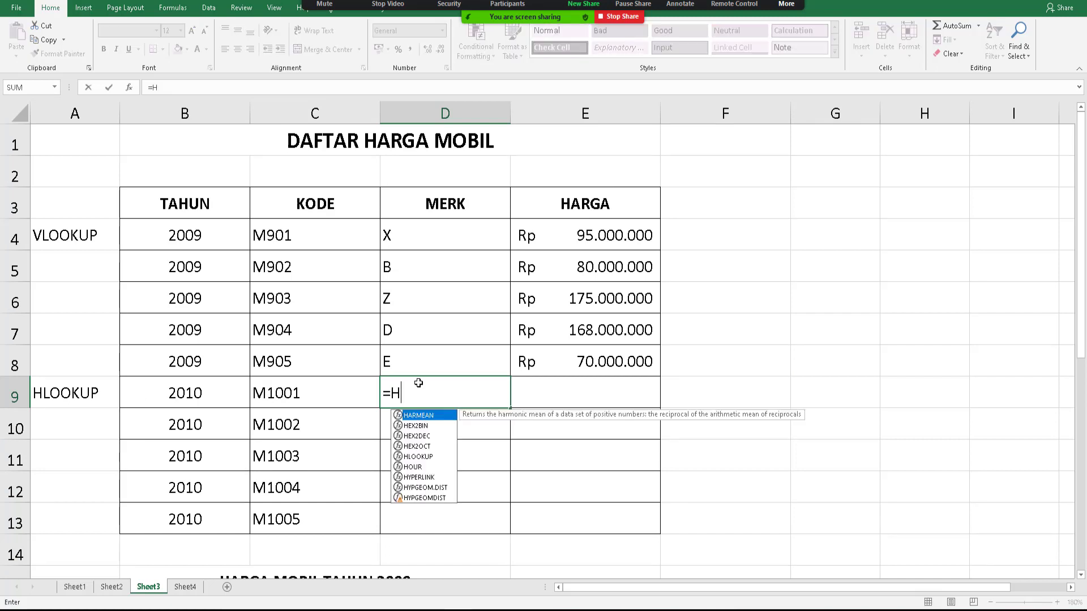
type("LOOKUP(")
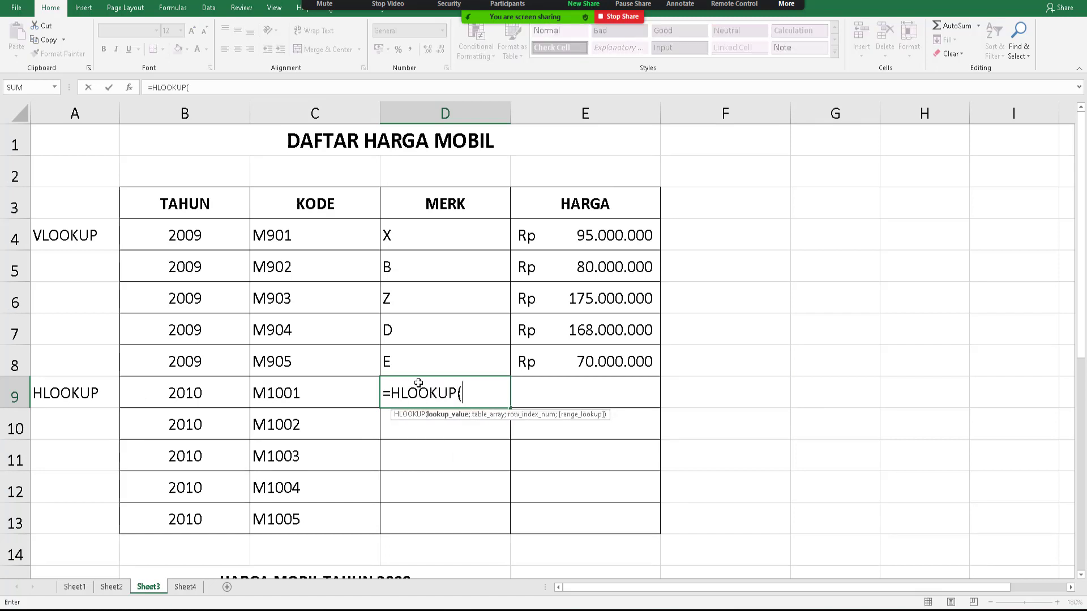
left_click(337, 396)
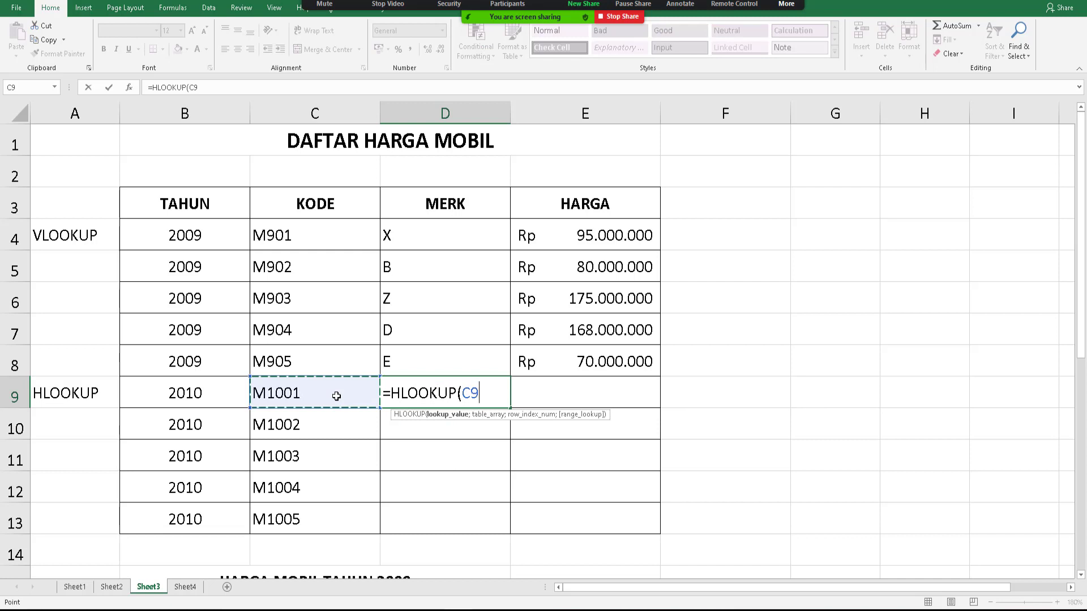
type(";'")
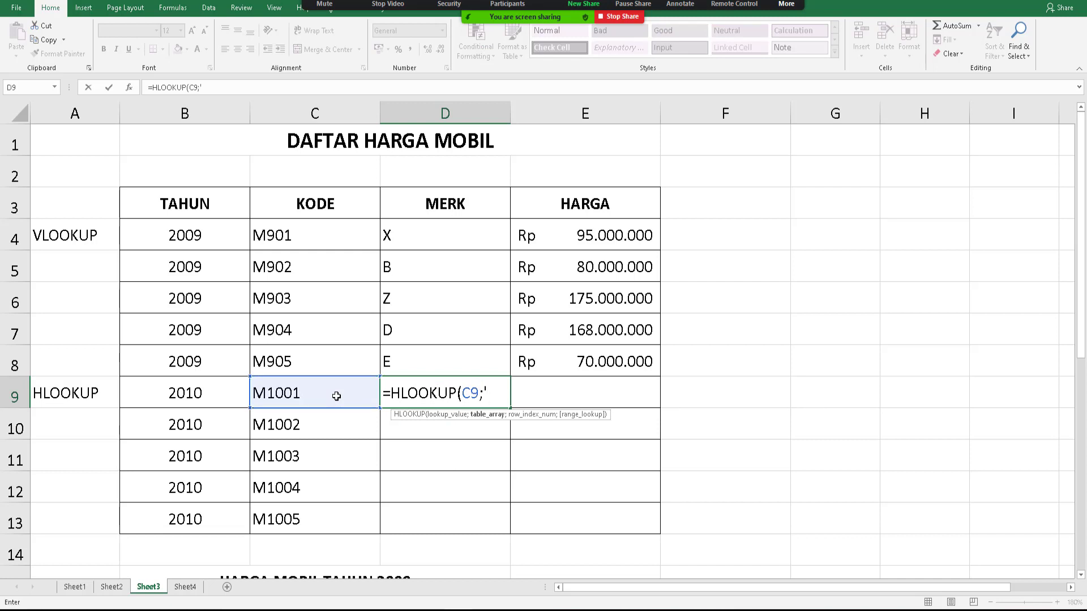
type("BA")
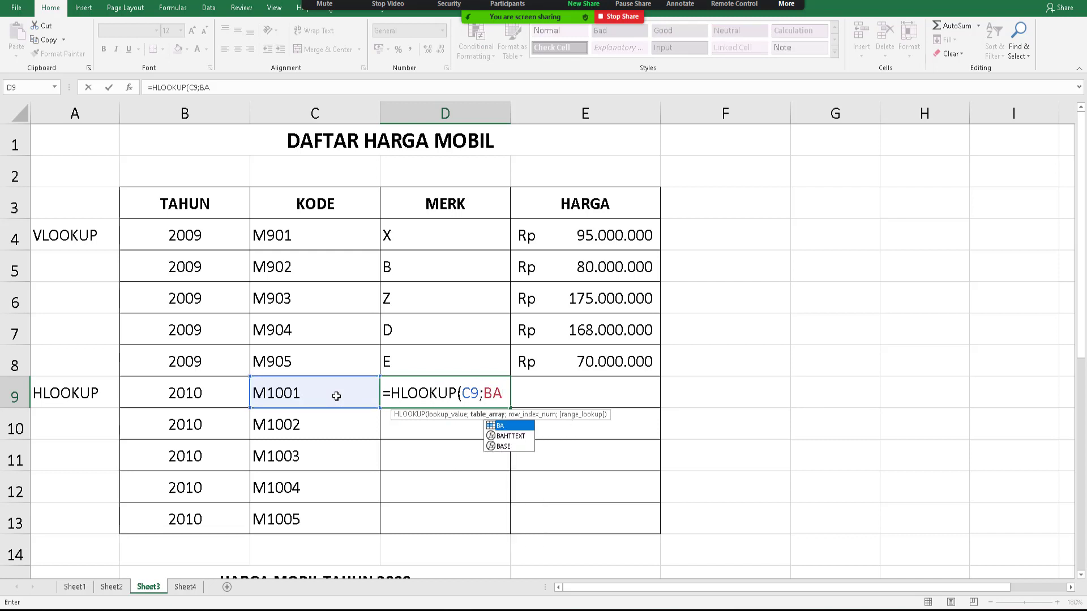
type(";")
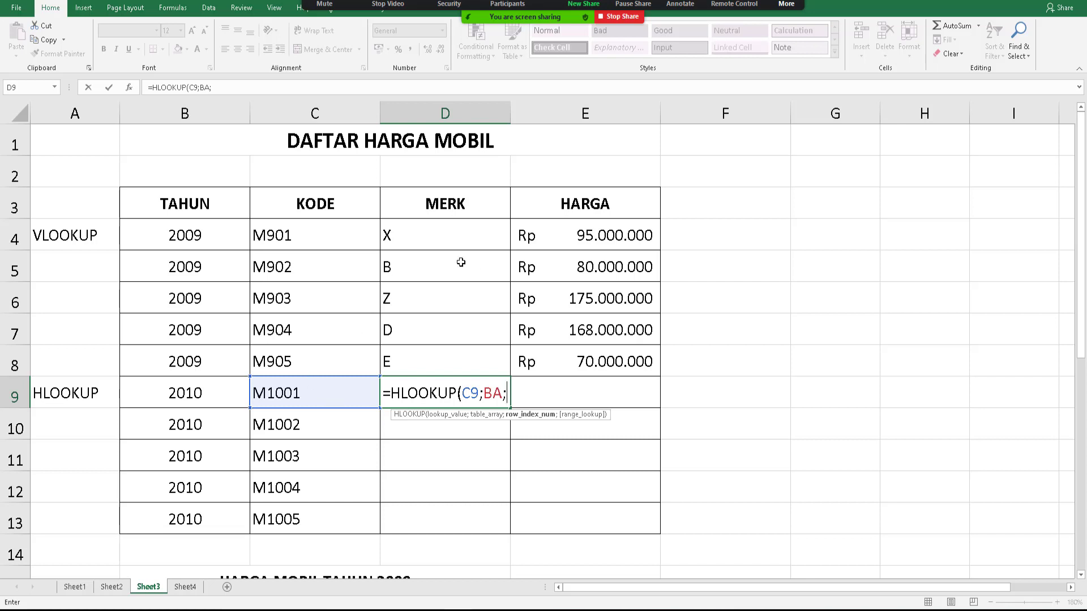
scroll(336, 413, "down", 1)
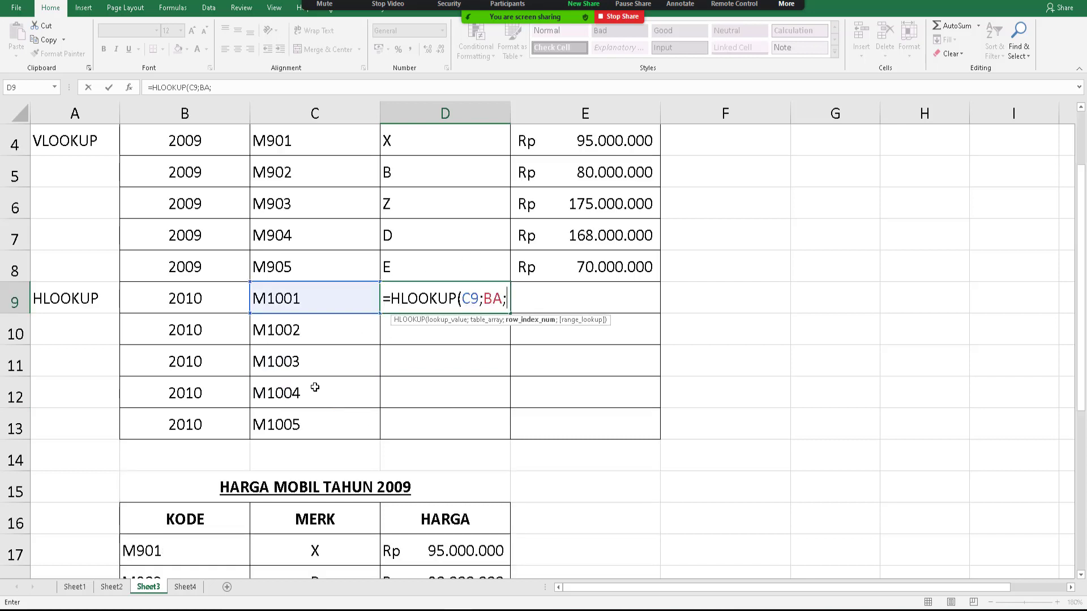
scroll(312, 358, "up", 1)
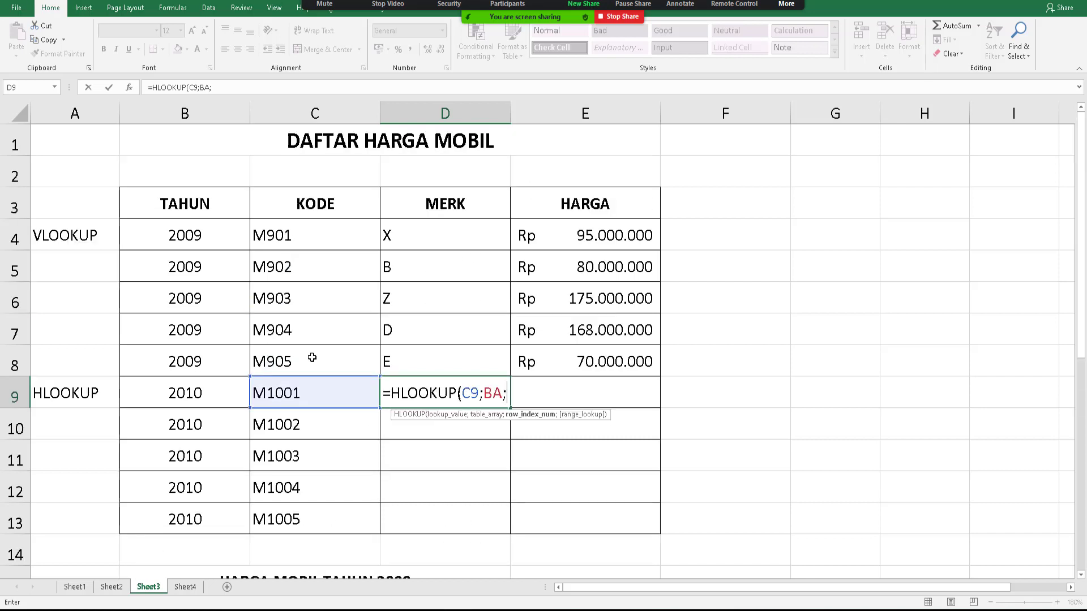
scroll(311, 335, "down", 2)
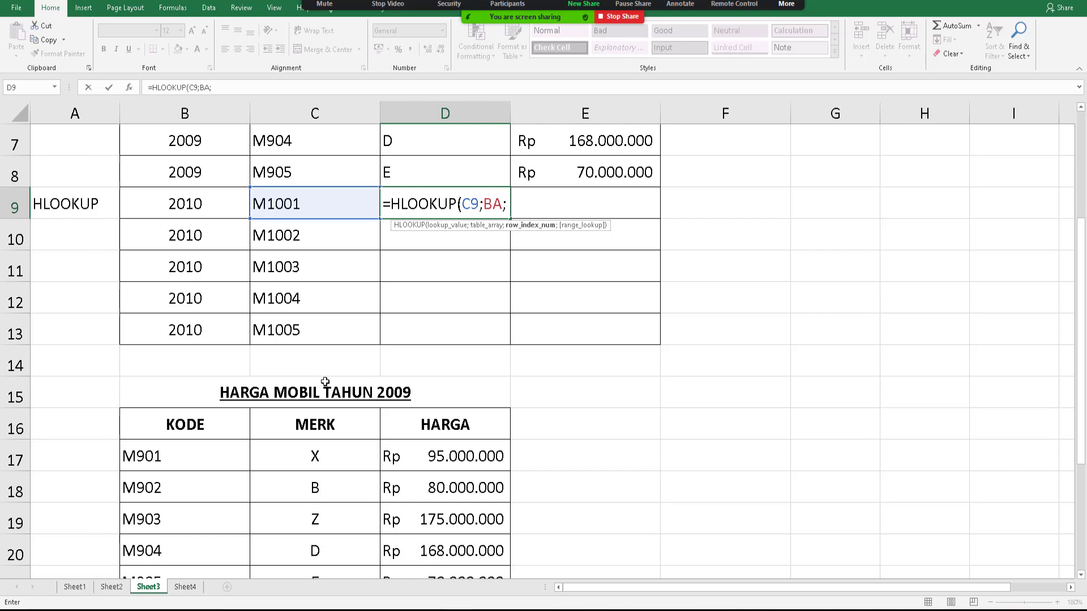
scroll(325, 383, "down", 3)
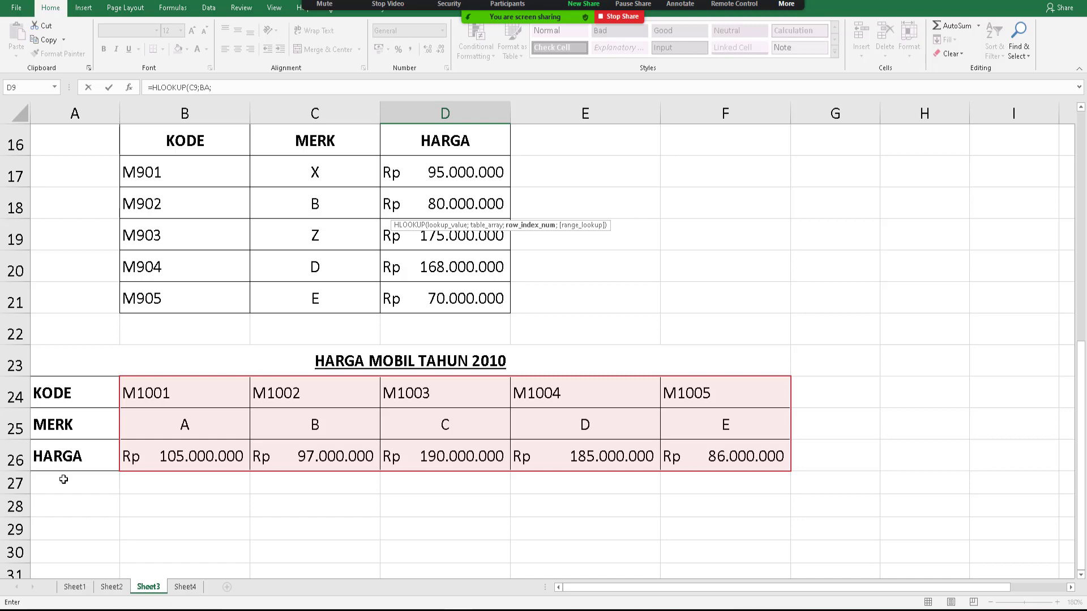
scroll(418, 365, "up", 5)
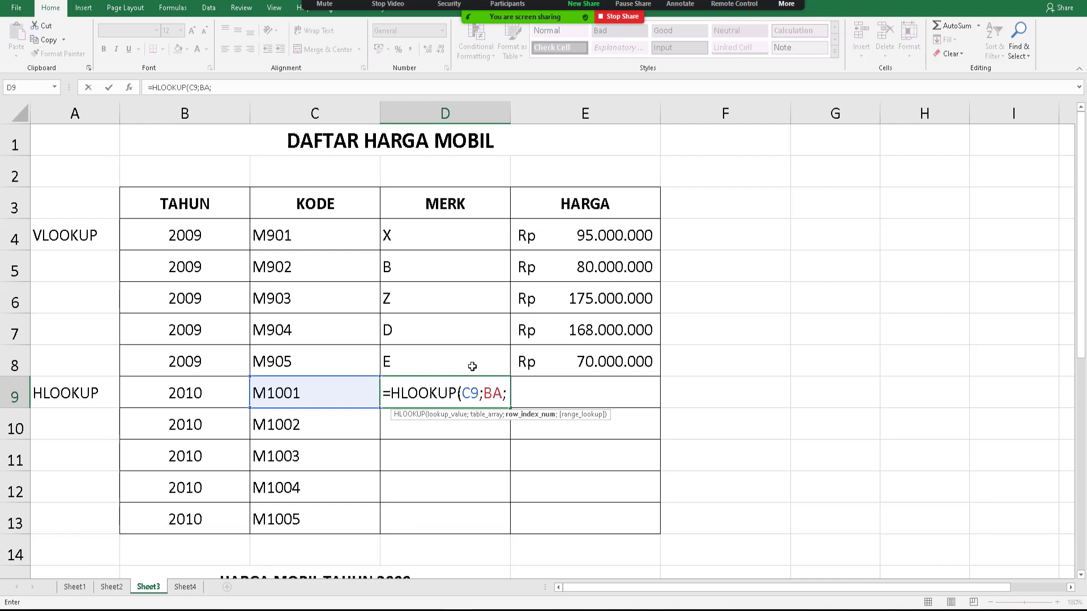
type("2;0)")
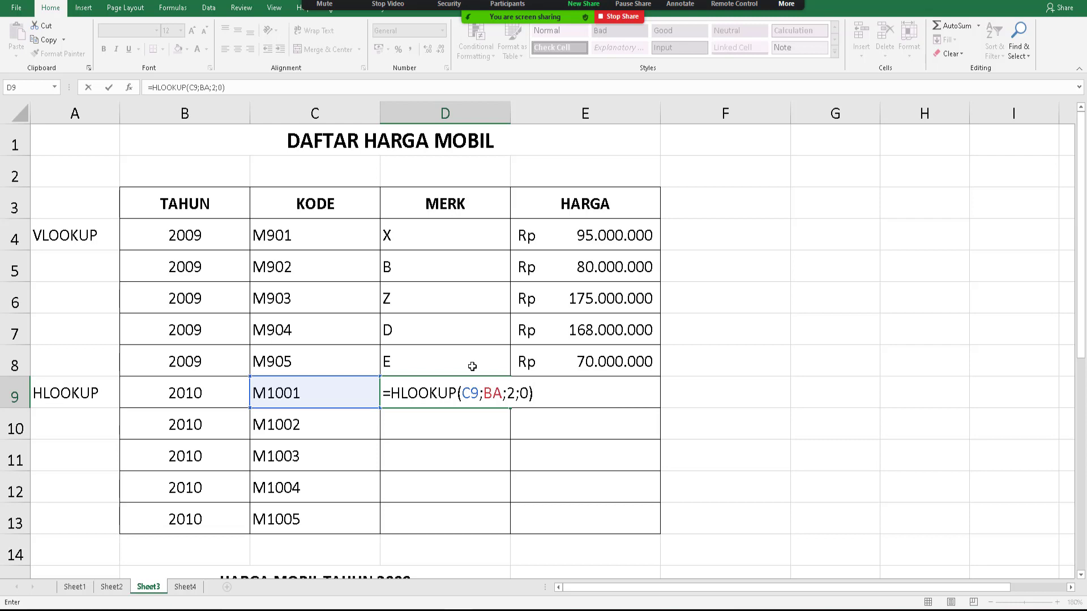
key("Return")
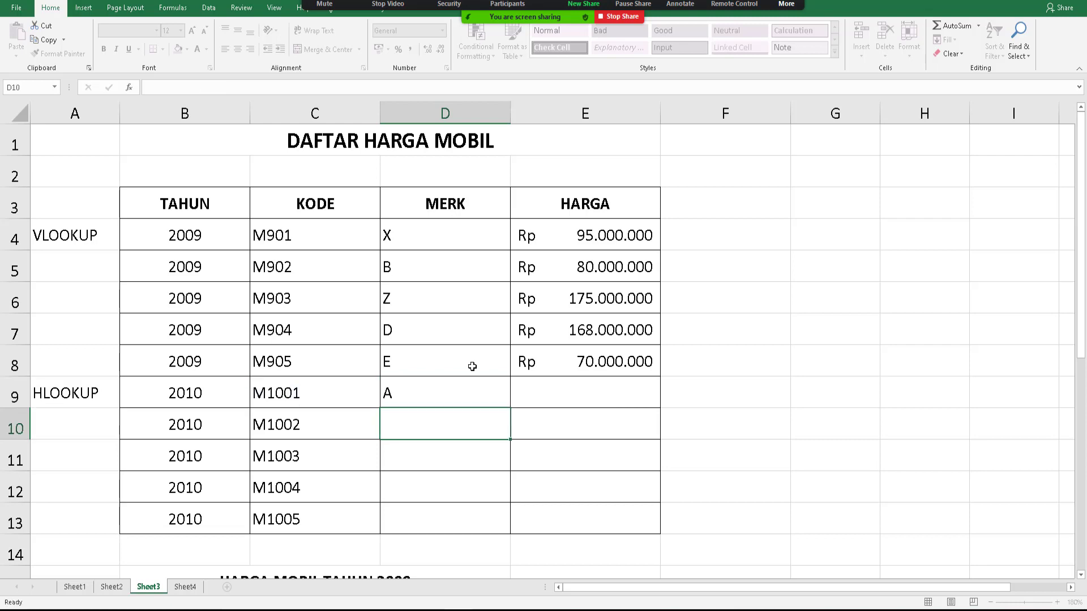
- Change the MERK of M1001 in the HARGA MOBIL TAHUN 2010 table, cell B25, to XXX
scroll(560, 520, "down", 4)
scroll(559, 520, "down", 5)
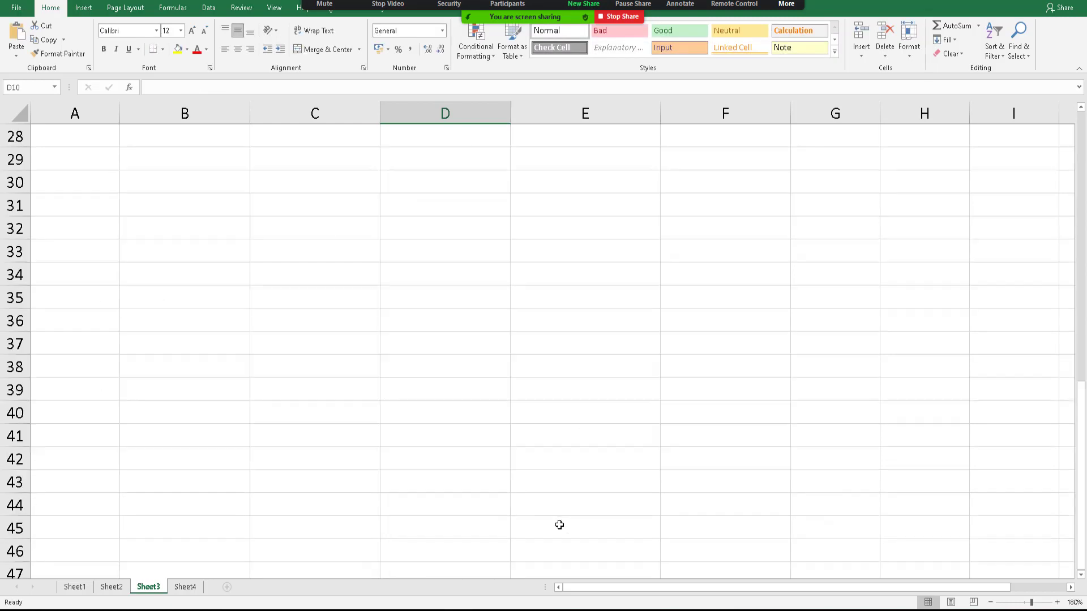
scroll(419, 456, "up", 3)
left_click(156, 321)
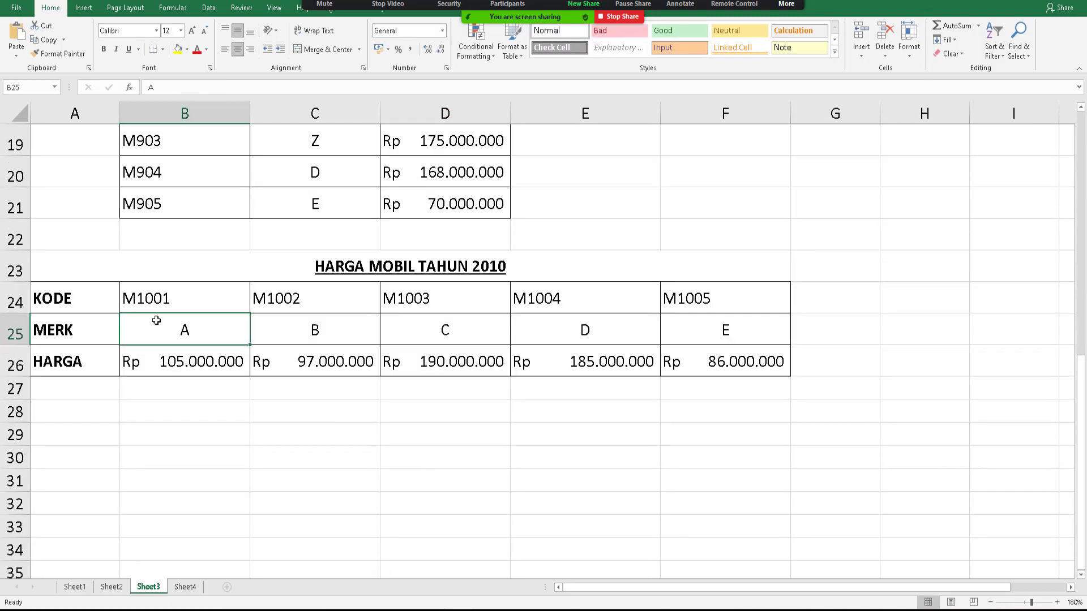
type("XXX")
key("Return")
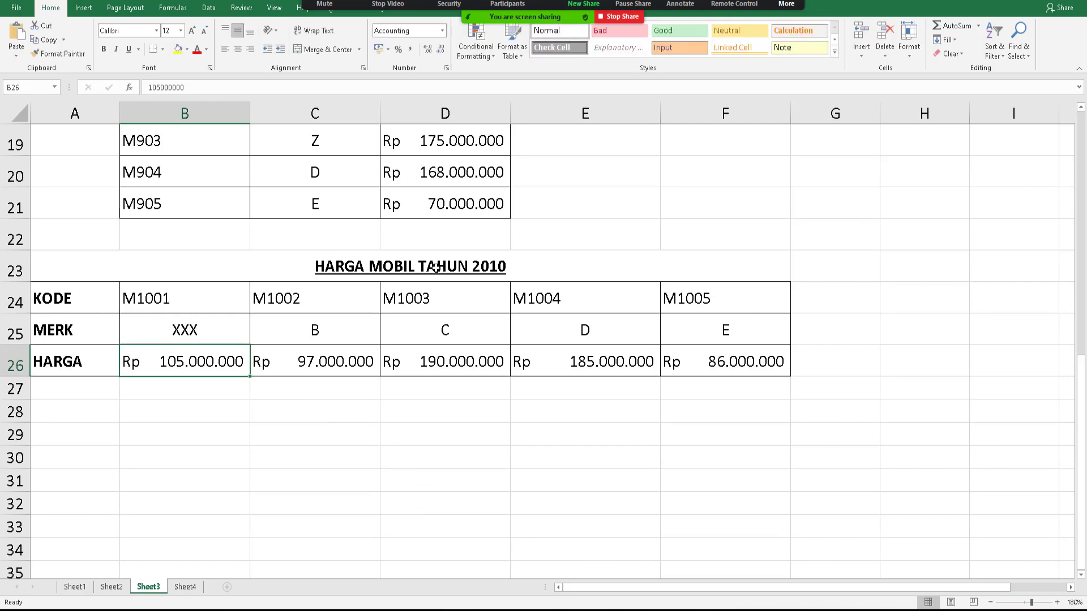
- Check the lookup result in D9 and fill its HLOOKUP formula down through D13
scroll(491, 270, "up", 5)
left_click(442, 309)
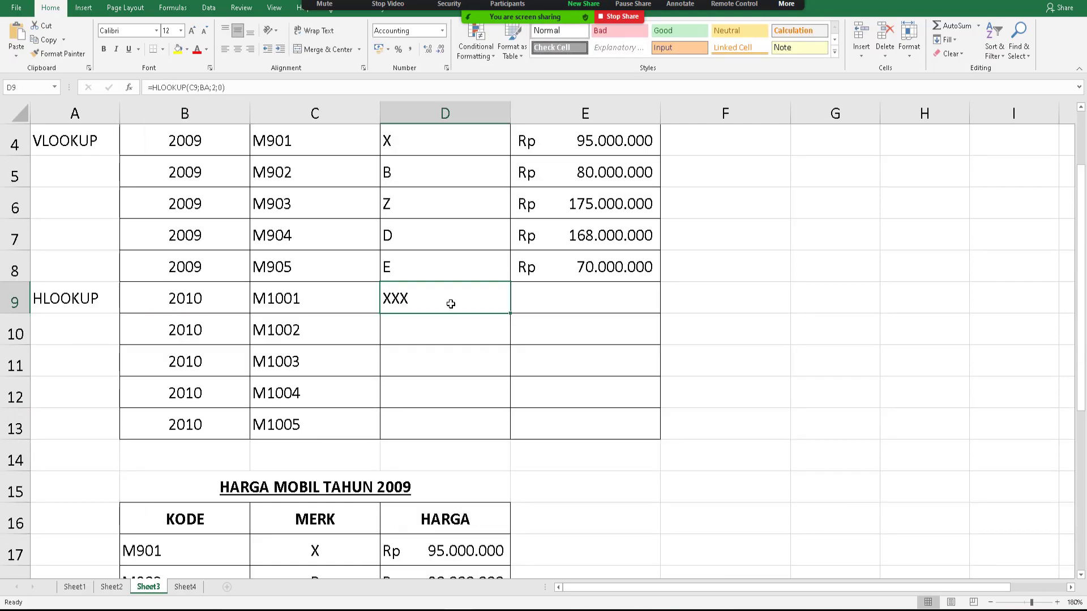
left_click_drag(510, 313, 496, 437)
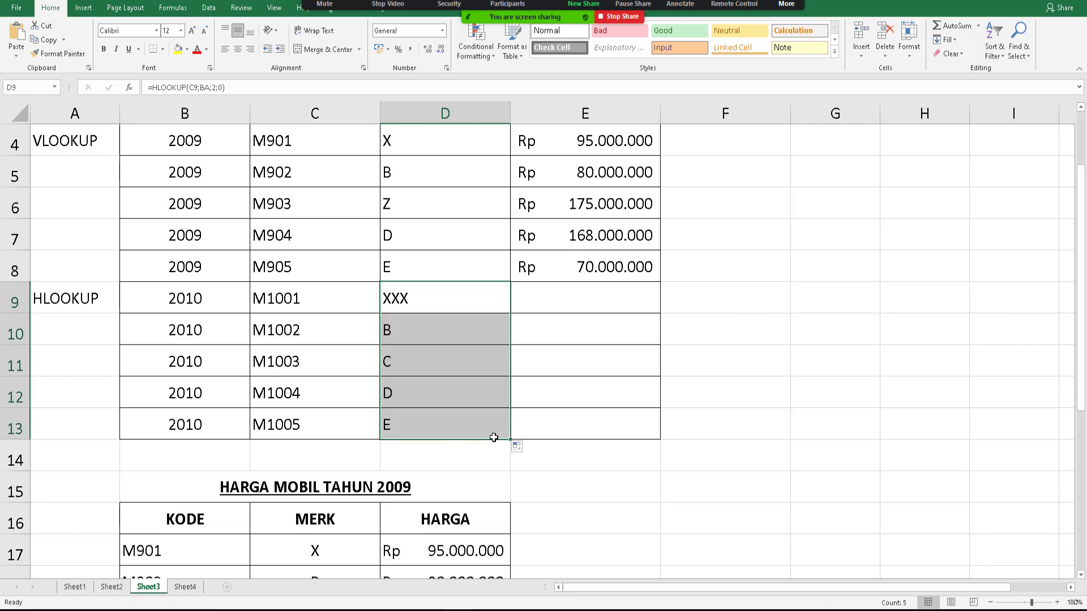
left_click(578, 364)
- Copy the HLOOKUP formula from D9 into HARGA cell E9 and inspect the copied references
left_click(480, 291)
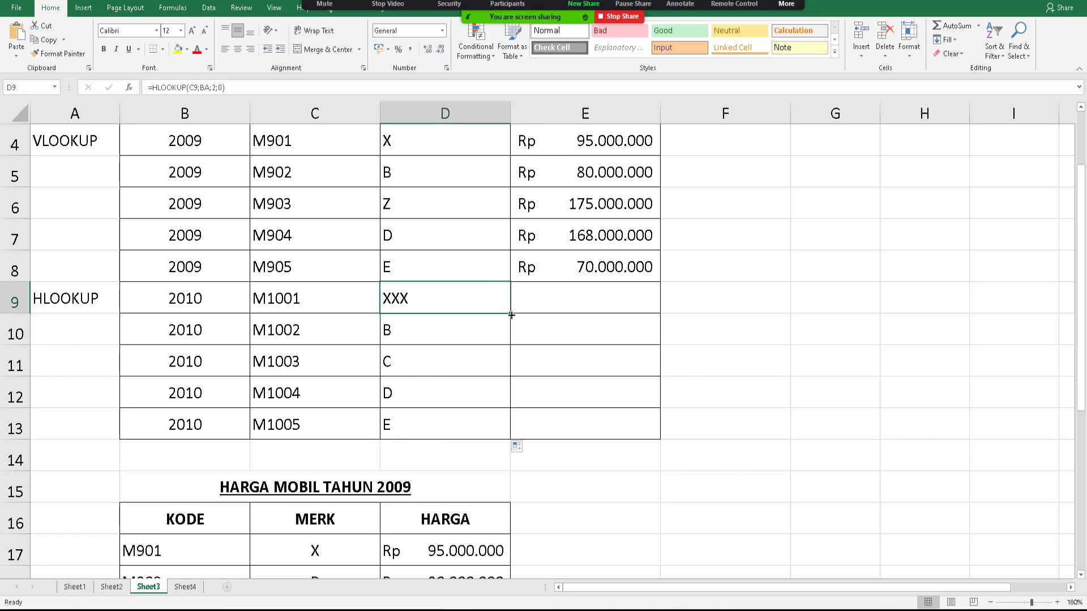
left_click_drag(512, 314, 604, 311)
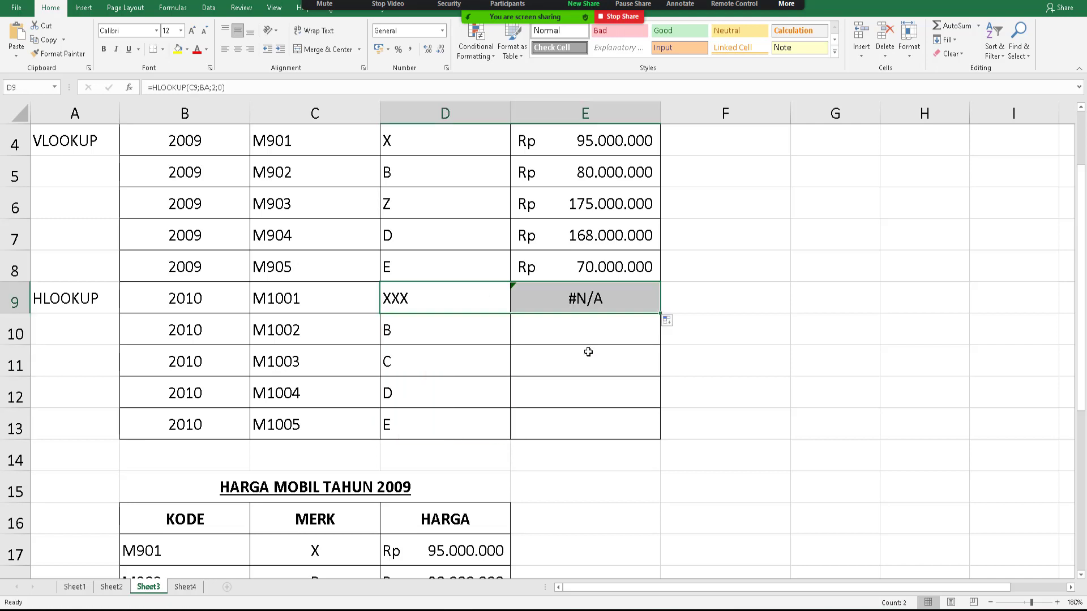
left_click(586, 303)
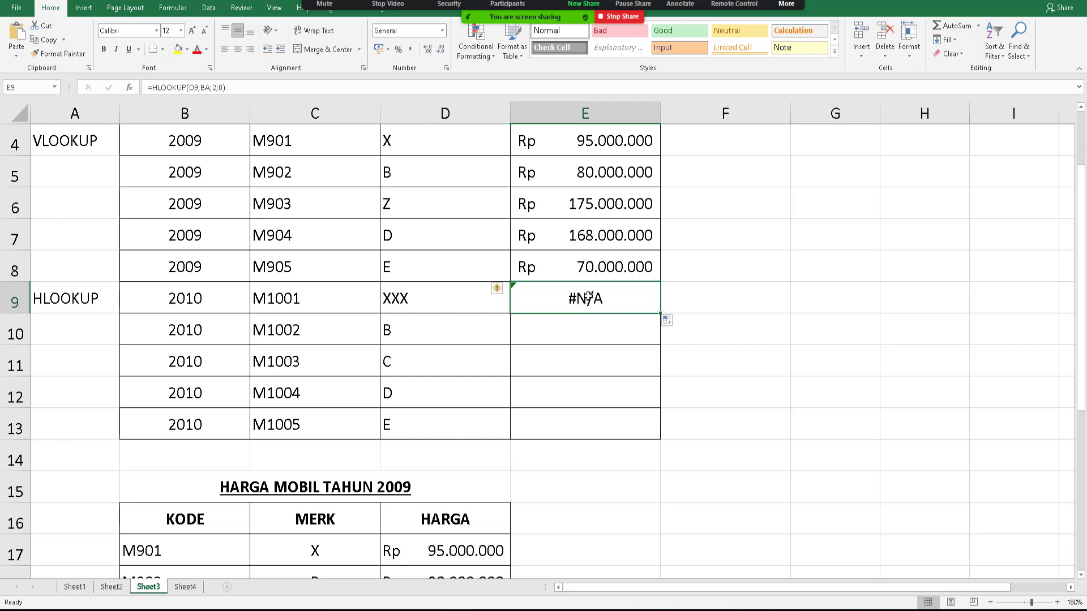
double_click(587, 299)
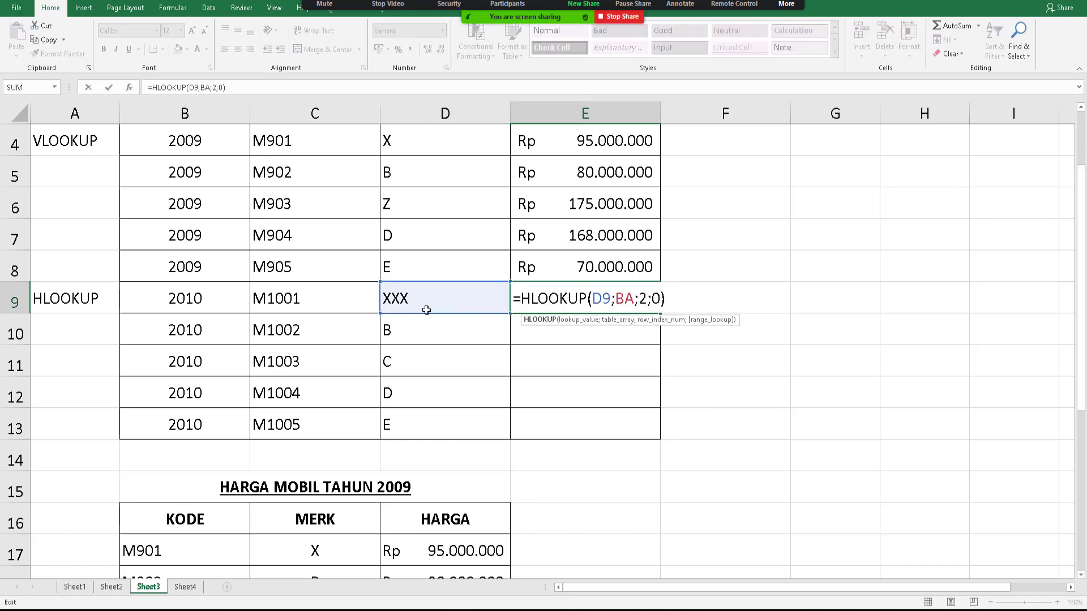
- Compare the formulas in D9 and E9, and set the lookup value in E9 to C9
key("Escape")
left_click(415, 305)
double_click(415, 306)
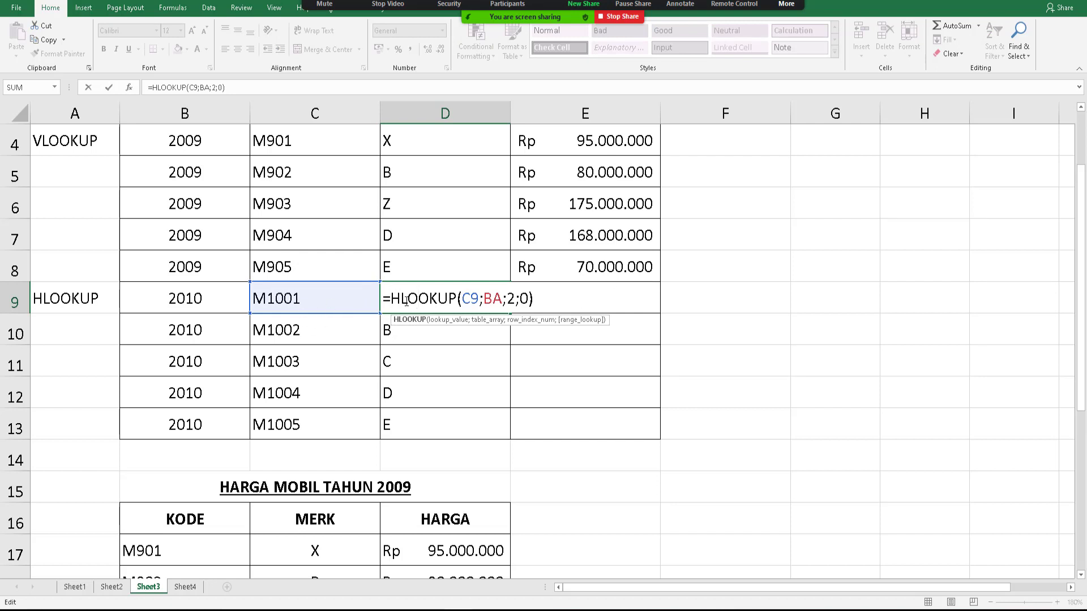
key("Escape")
left_click(515, 297)
double_click(515, 297)
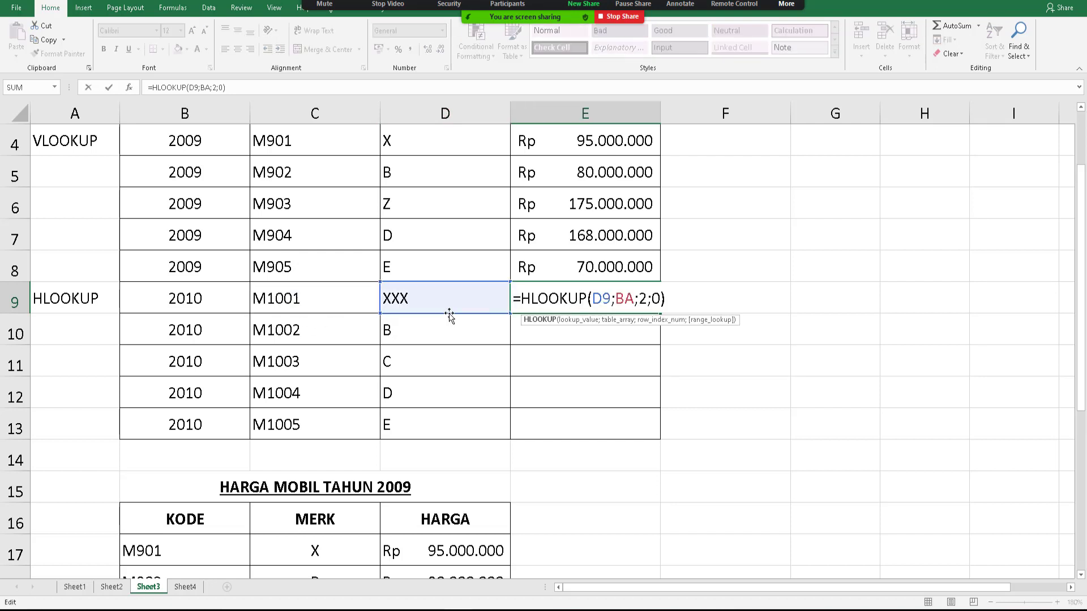
left_click(360, 312)
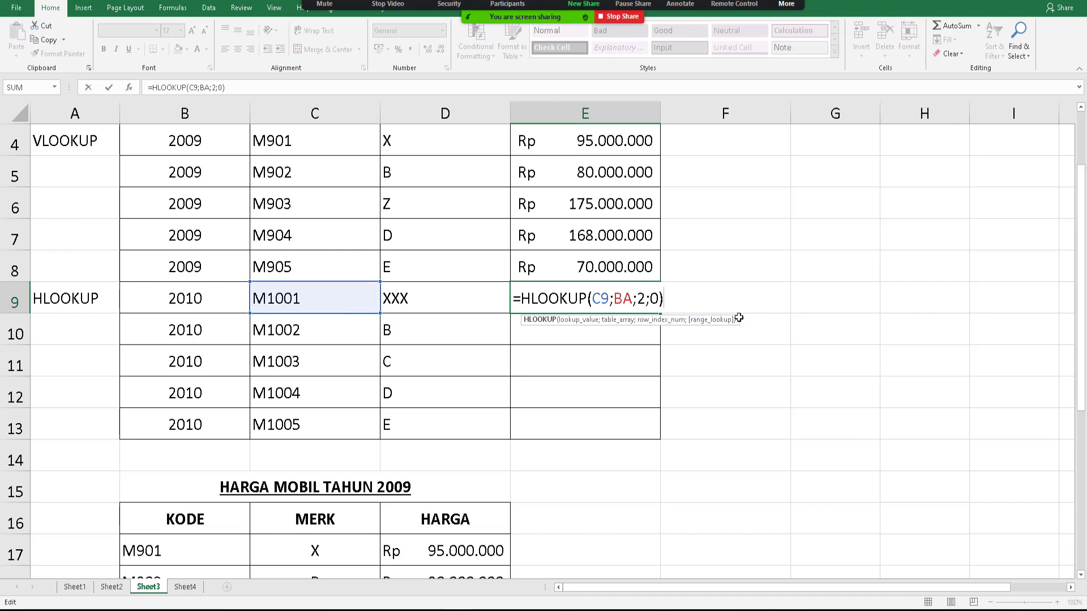
key("Return")
- Set the row index of the HLOOKUP formula in E9 to 3 for the HARGA row
double_click(600, 307)
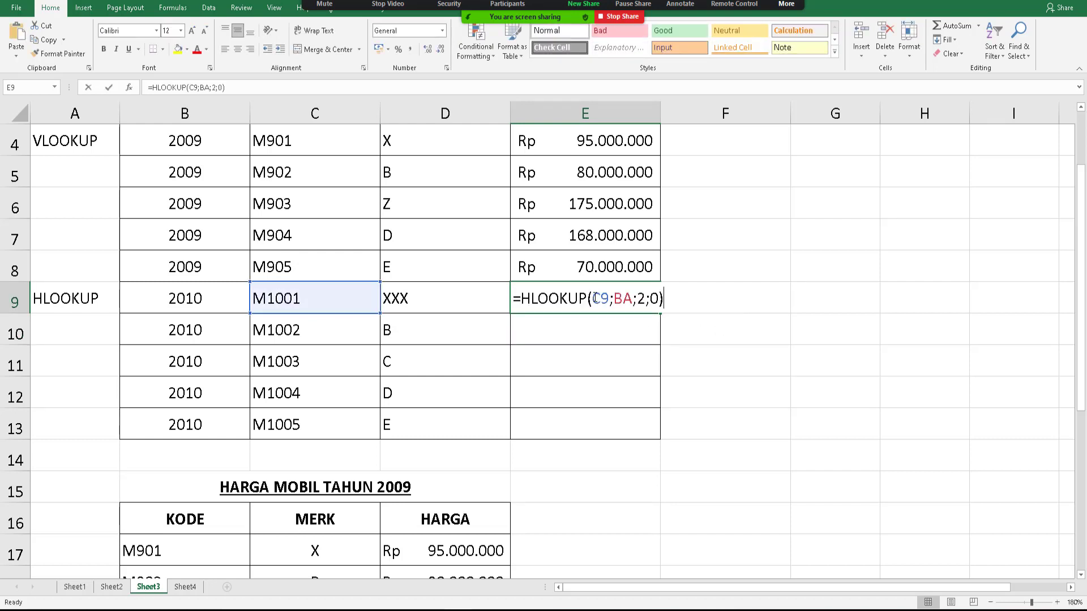
double_click(640, 300)
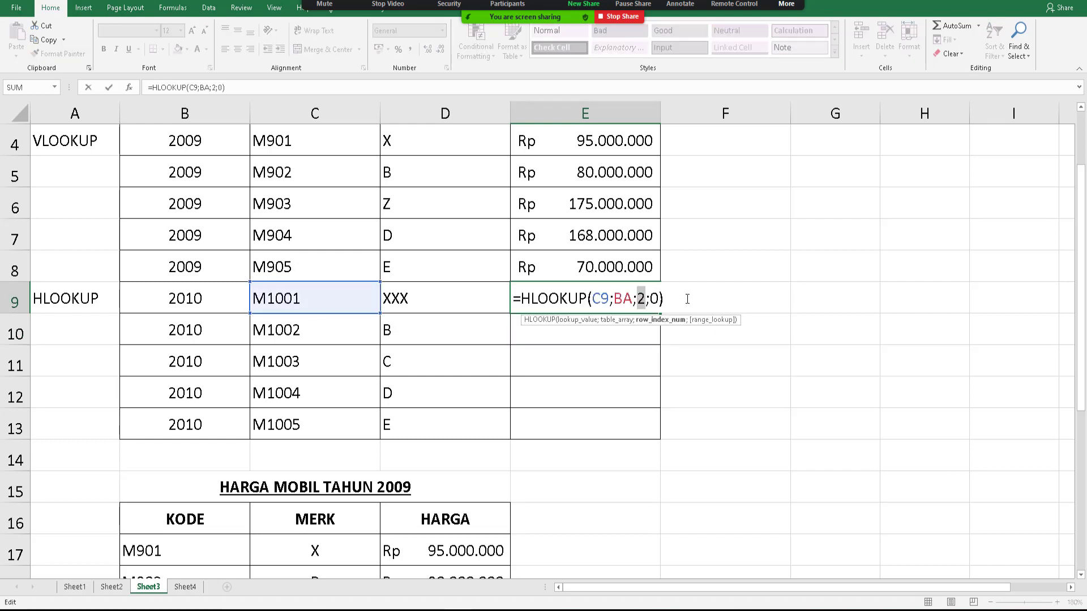
type("3")
key("Return")
- Fill the HARGA formula from E9 down through E13 for the remaining 2010 cars
left_click(649, 300)
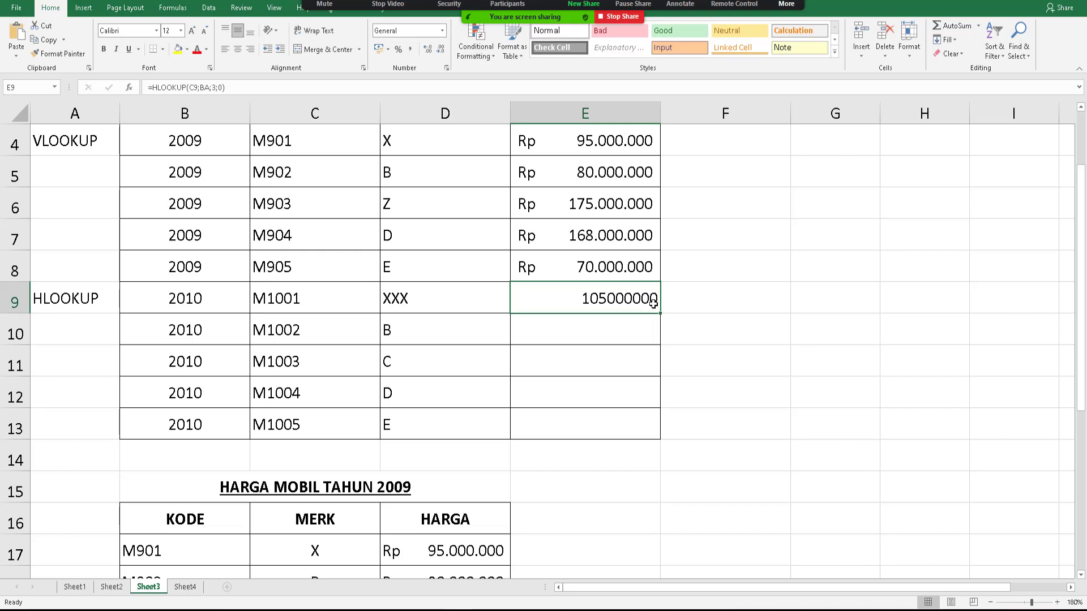
left_click_drag(661, 313, 661, 439)
left_click(745, 317)
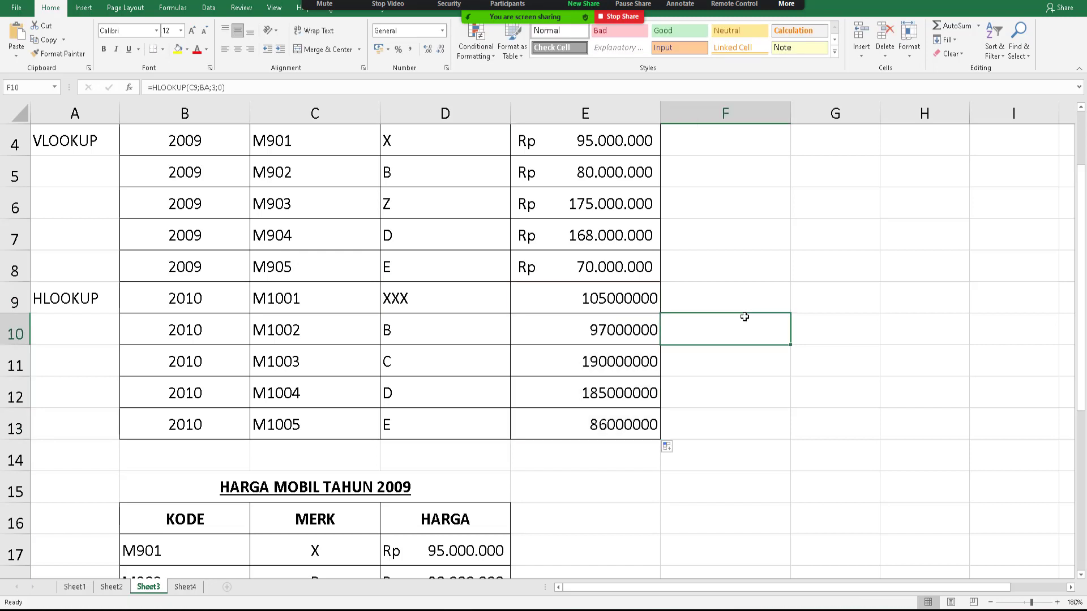
- Copy the Rp accounting format from E8 onto the 2010 prices in E9:E13 with Format Painter
left_click(583, 266)
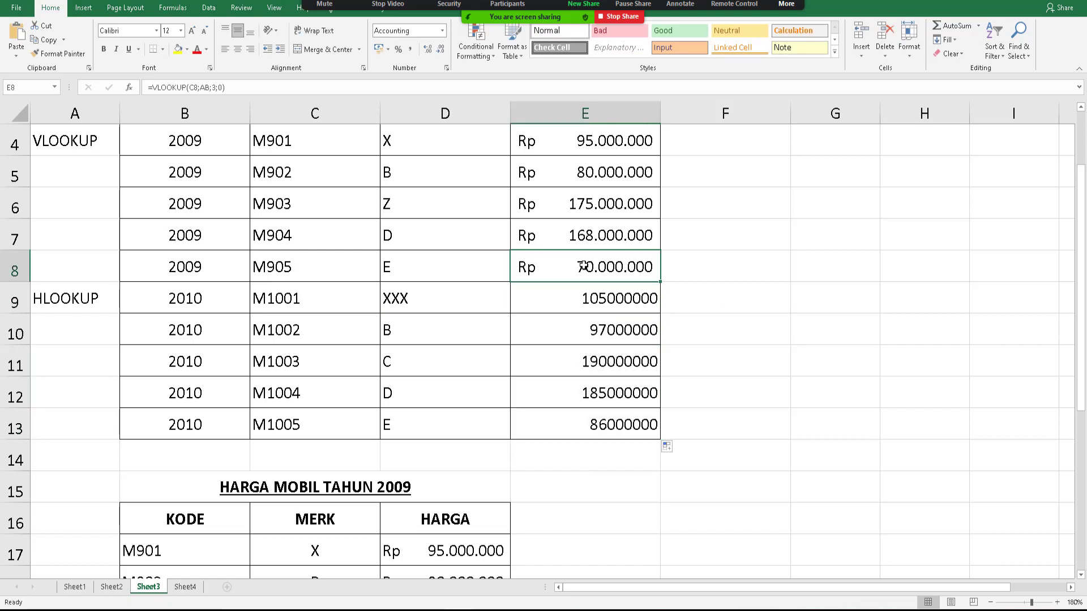
left_click(36, 55)
left_click_drag(600, 306, 602, 430)
left_click(747, 381)
scroll(758, 350, "up", 1)
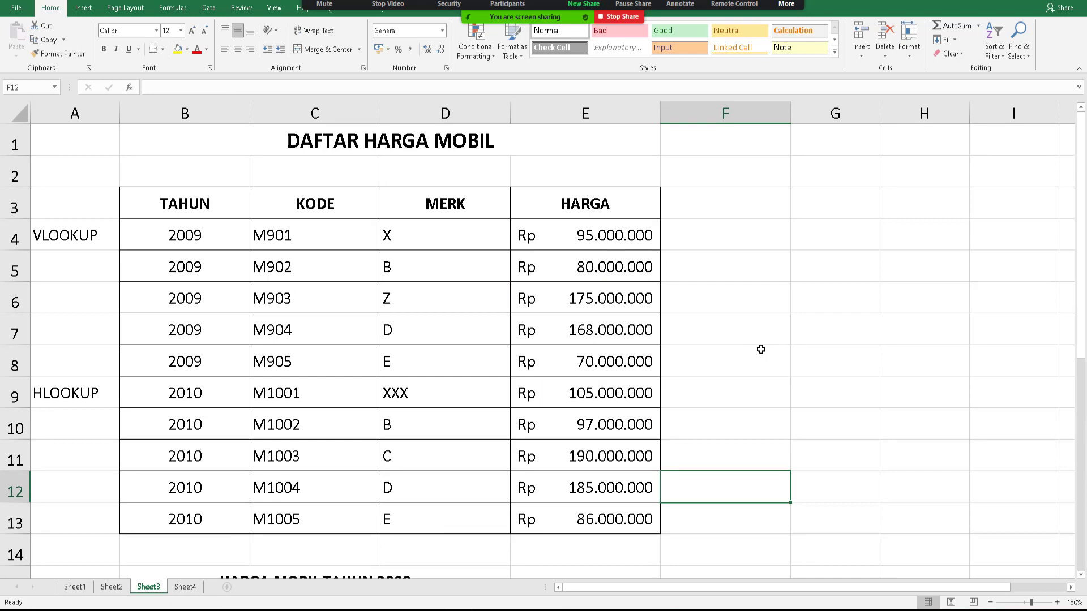
- Examine the VLOOKUP formula in E4 that retrieves the HARGA of the first 2009 car
scroll(762, 346, "down", 2)
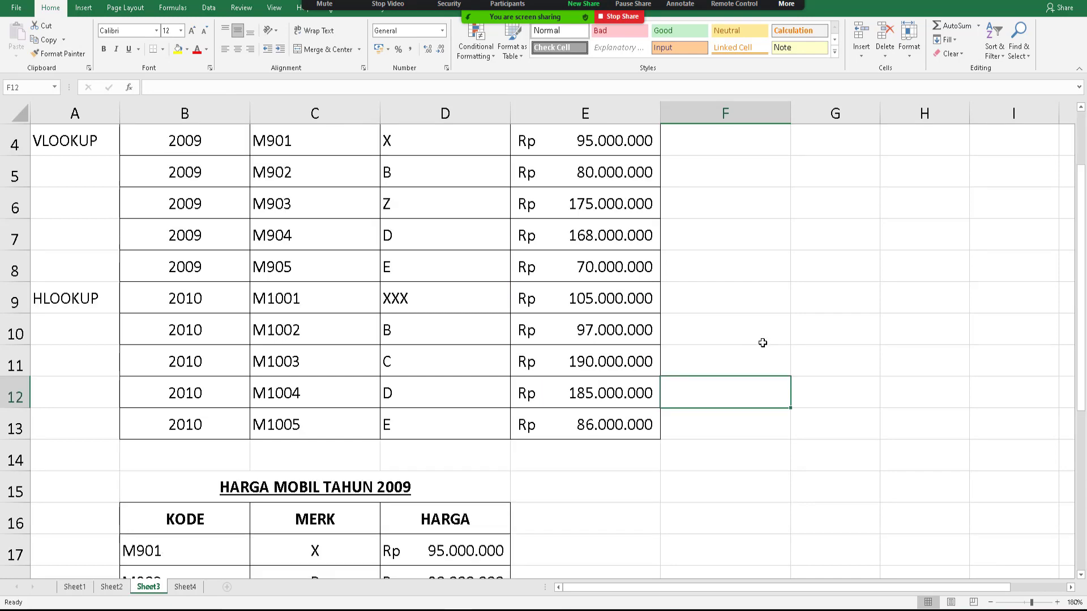
scroll(762, 344, "up", 2)
left_click(612, 237)
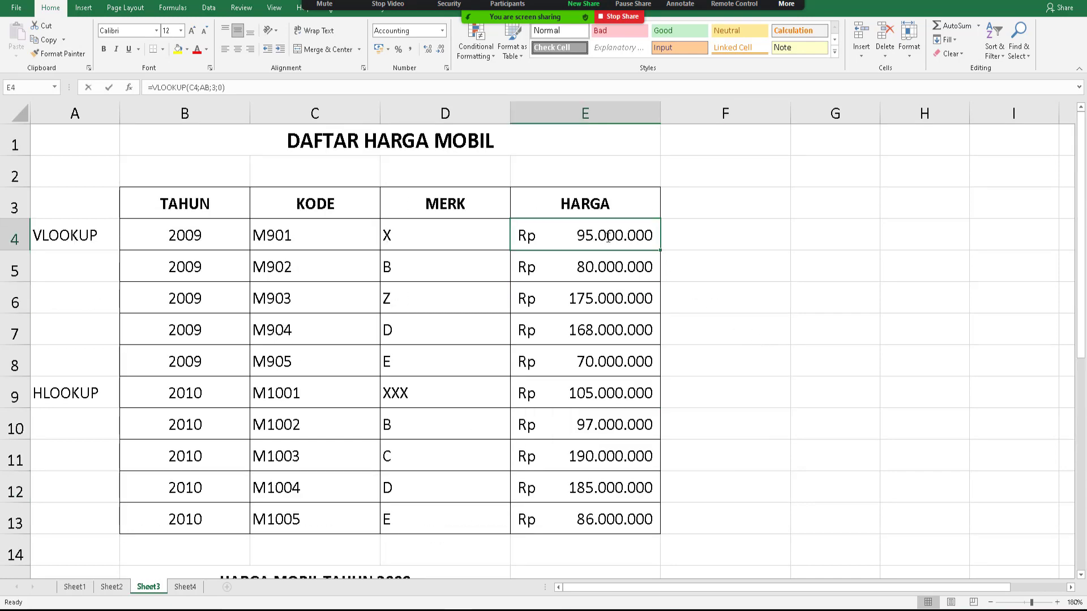
double_click(613, 235)
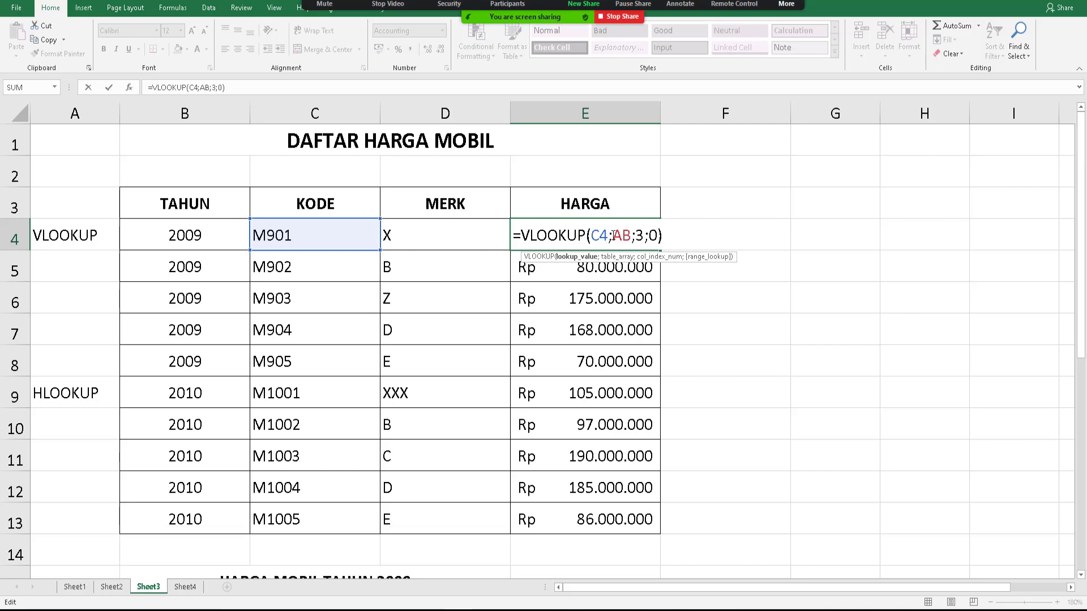
key("Return")
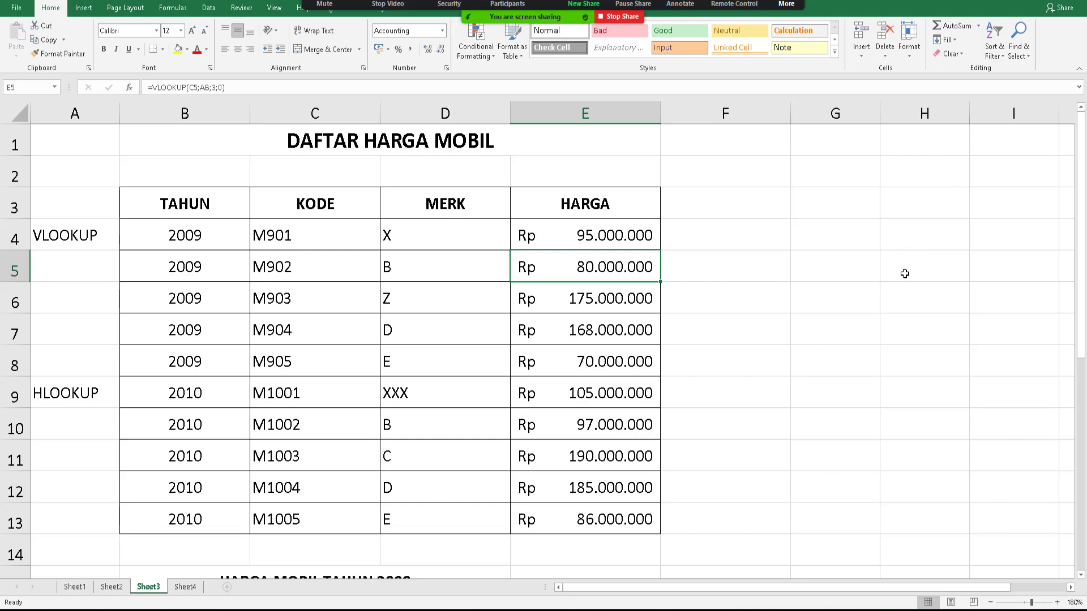
- Review the MERK and HARGA results in D4:E13 and the full set of car rows in B4:E13
left_click_drag(499, 233, 579, 533)
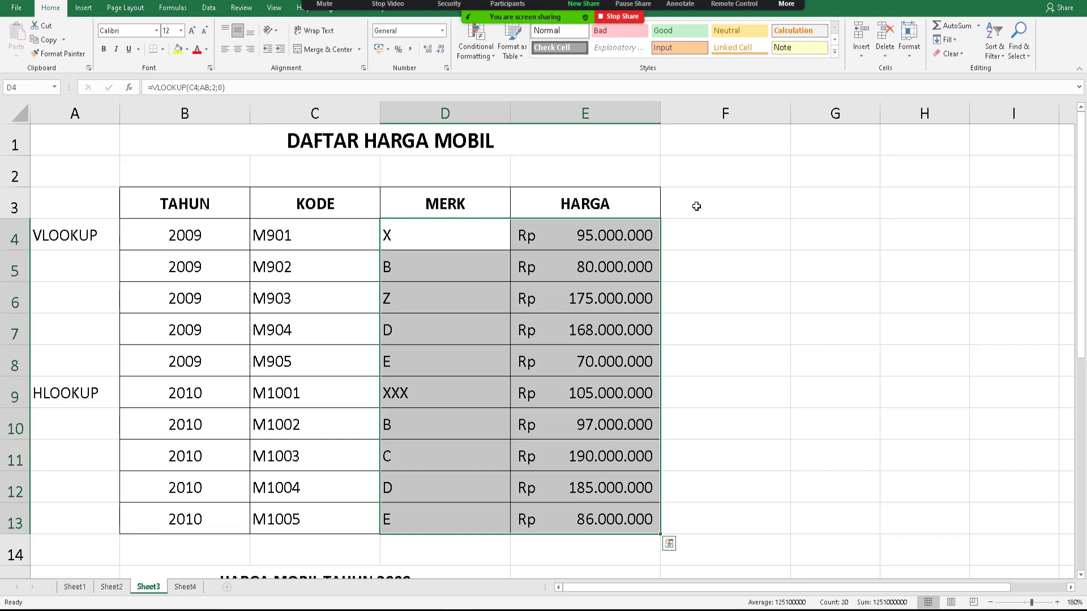
left_click(693, 231)
left_click(834, 232)
left_click(912, 234)
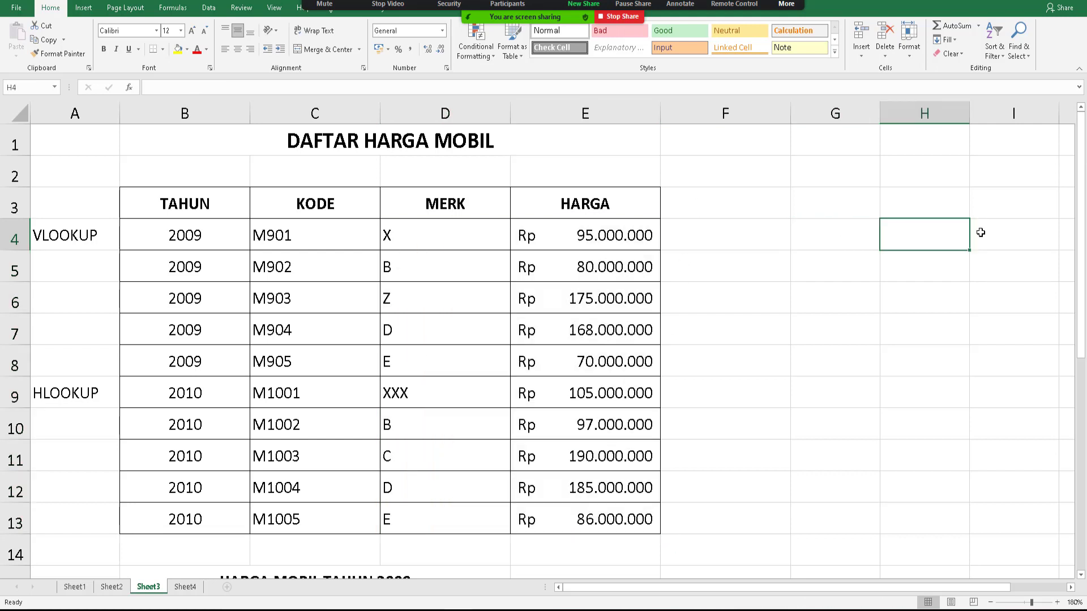
left_click_drag(668, 238, 569, 236)
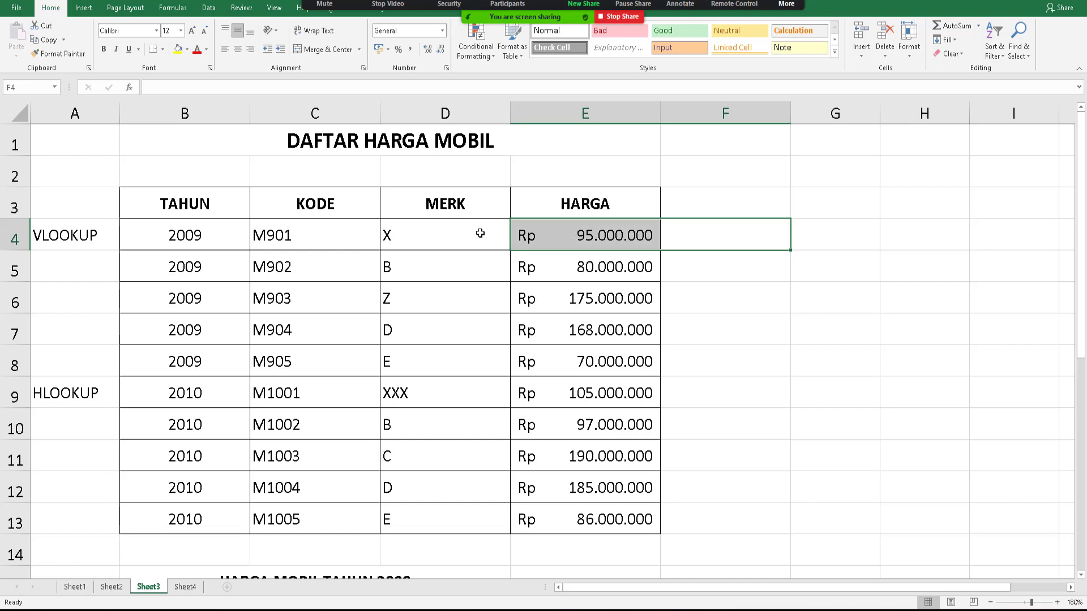
left_click(447, 236)
left_click(566, 230)
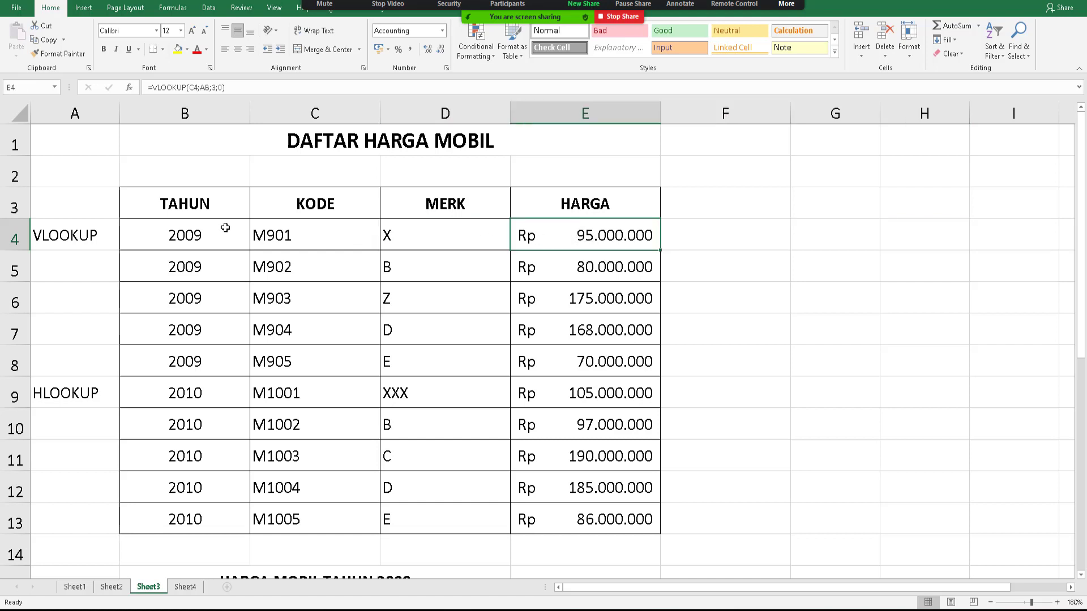
left_click_drag(190, 204, 616, 506)
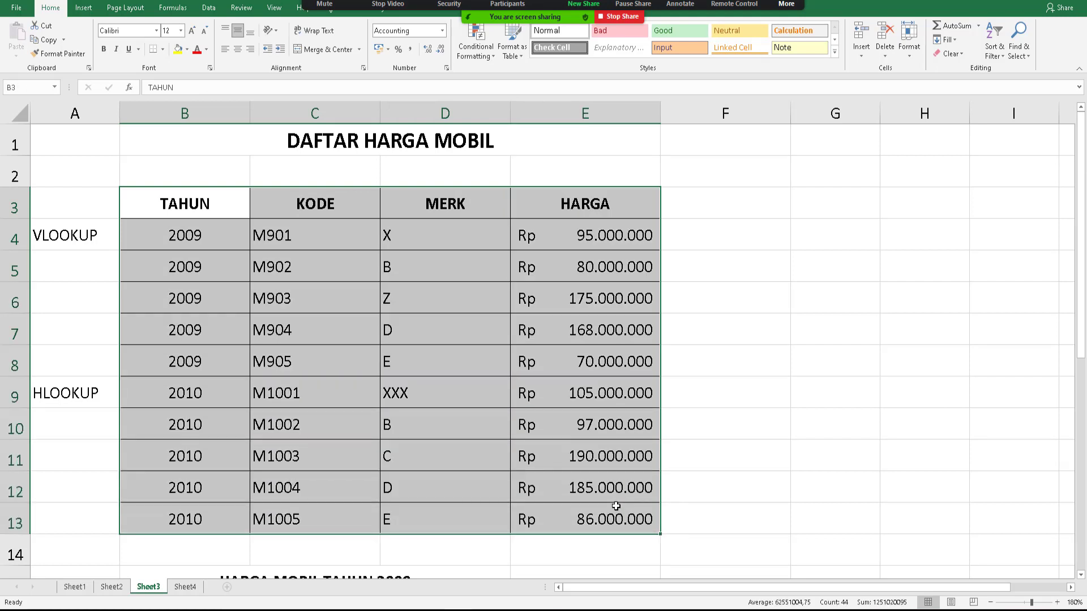
left_click(762, 357)
left_click_drag(192, 232, 609, 514)
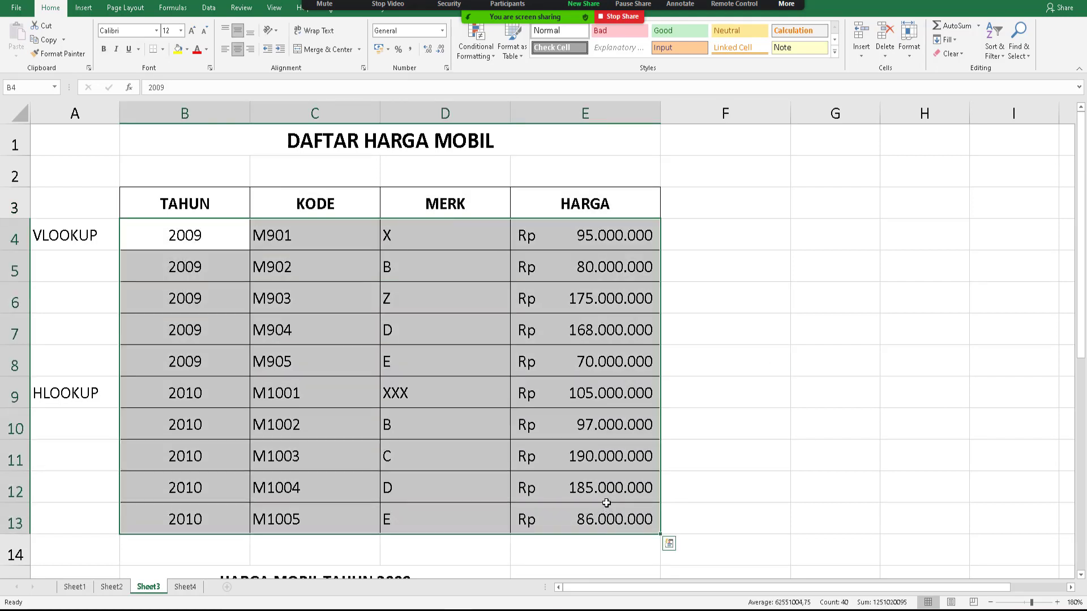